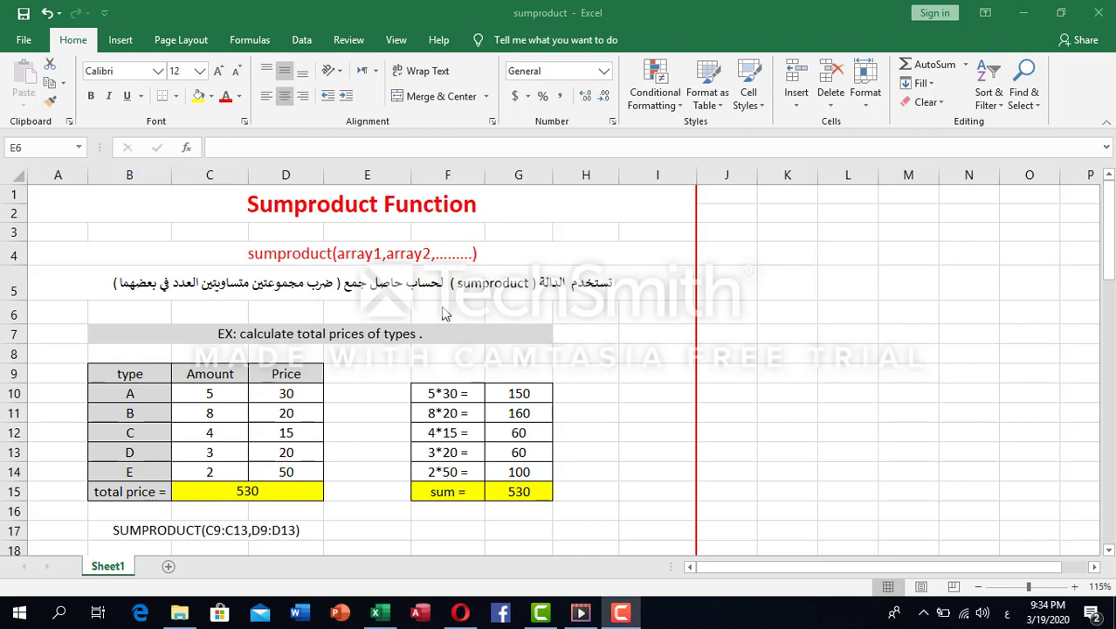
# Inspect the formulas in G10 and the total price cell C15, and select the empty cell F17
pyautogui.scroll(-1, 428, 301)
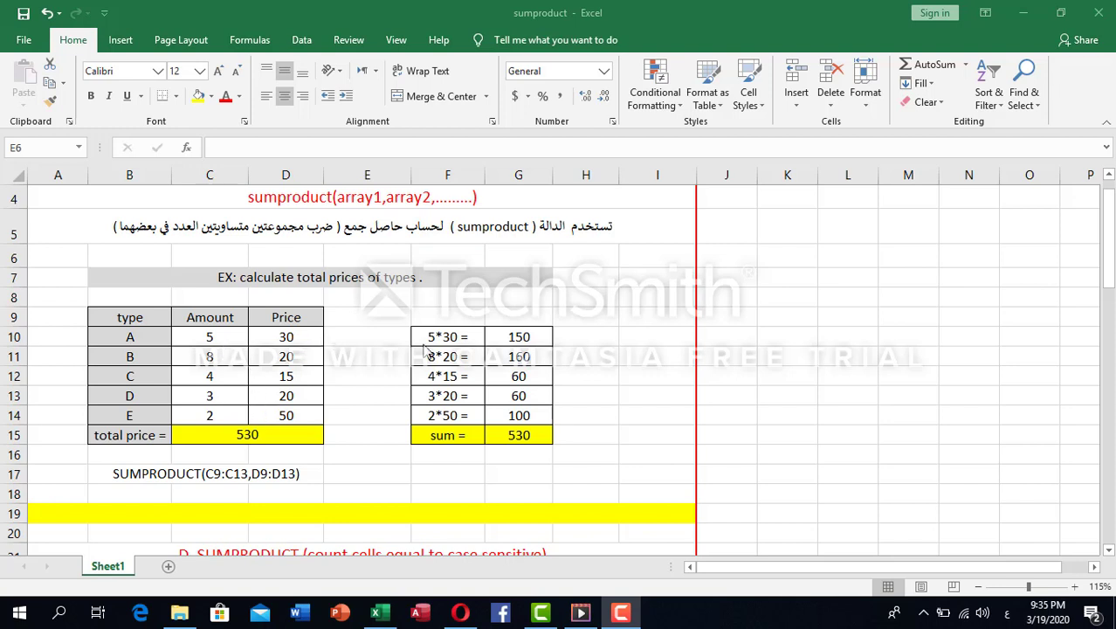
pyautogui.click(517, 339)
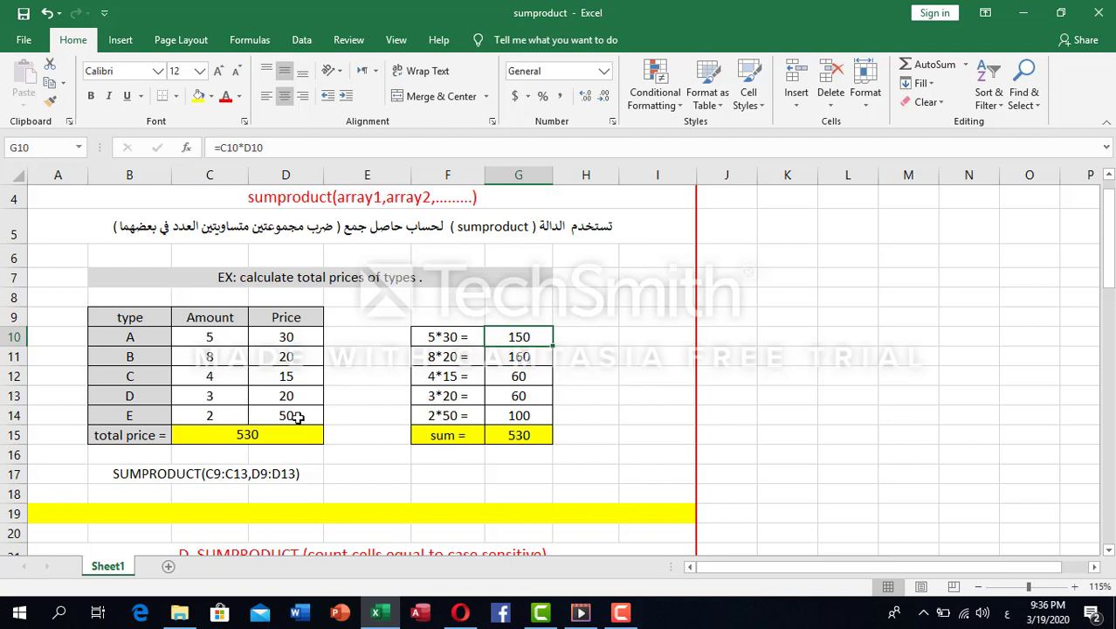
pyautogui.click(255, 434)
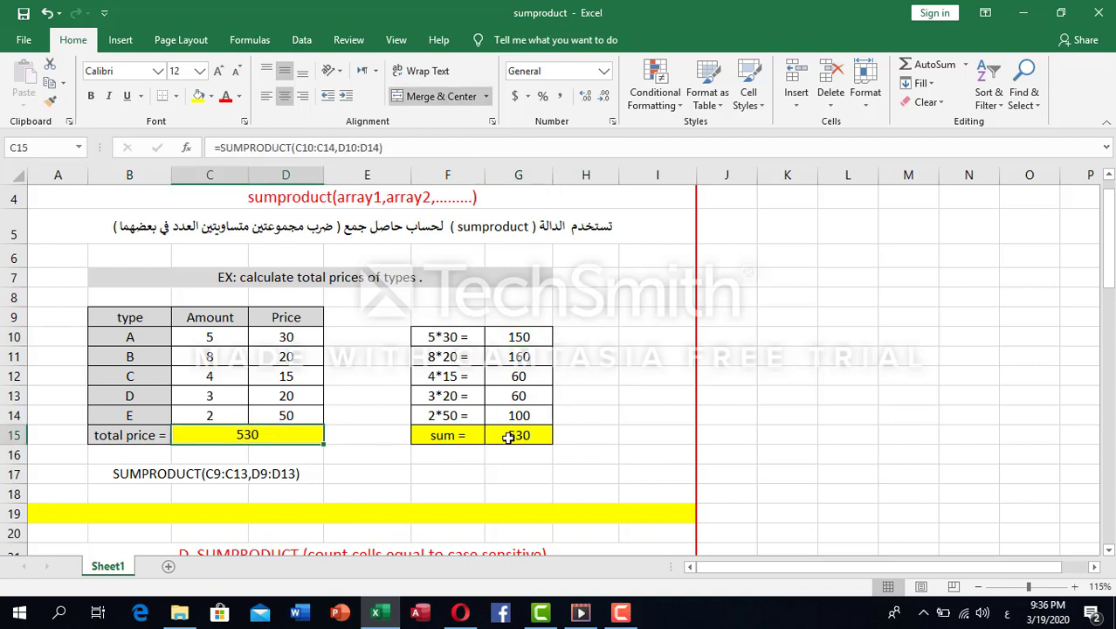
pyautogui.click(456, 477)
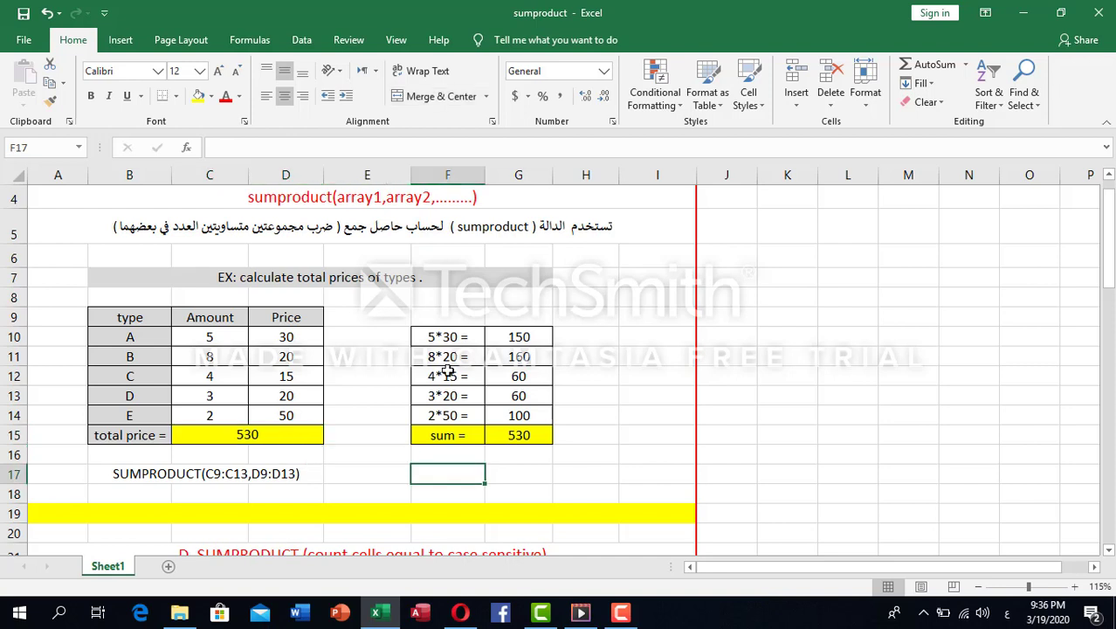
pyautogui.write('=سعةحقخي')
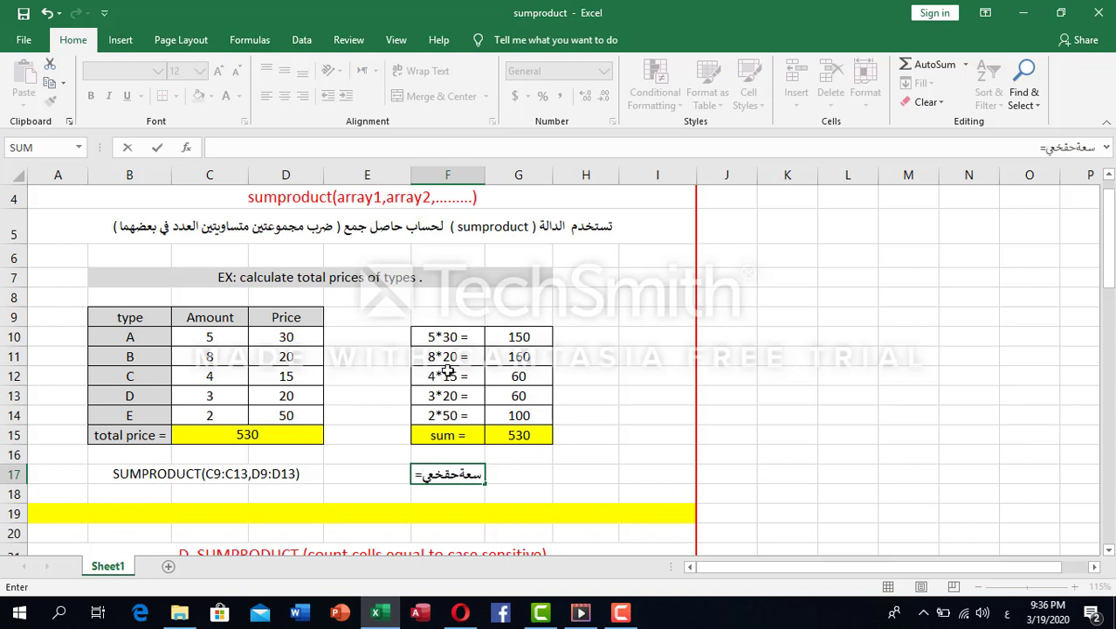
pyautogui.write('عؤف')
pyautogui.press('BackSpace')
pyautogui.press('BackSpace')
pyautogui.press('BackSpace')
pyautogui.press('BackSpace')
pyautogui.press('BackSpace')
pyautogui.press('BackSpace')
pyautogui.press('BackSpace')
pyautogui.press('BackSpace')
pyautogui.press('BackSpace')
pyautogui.press('BackSpace')
pyautogui.press('BackSpace')
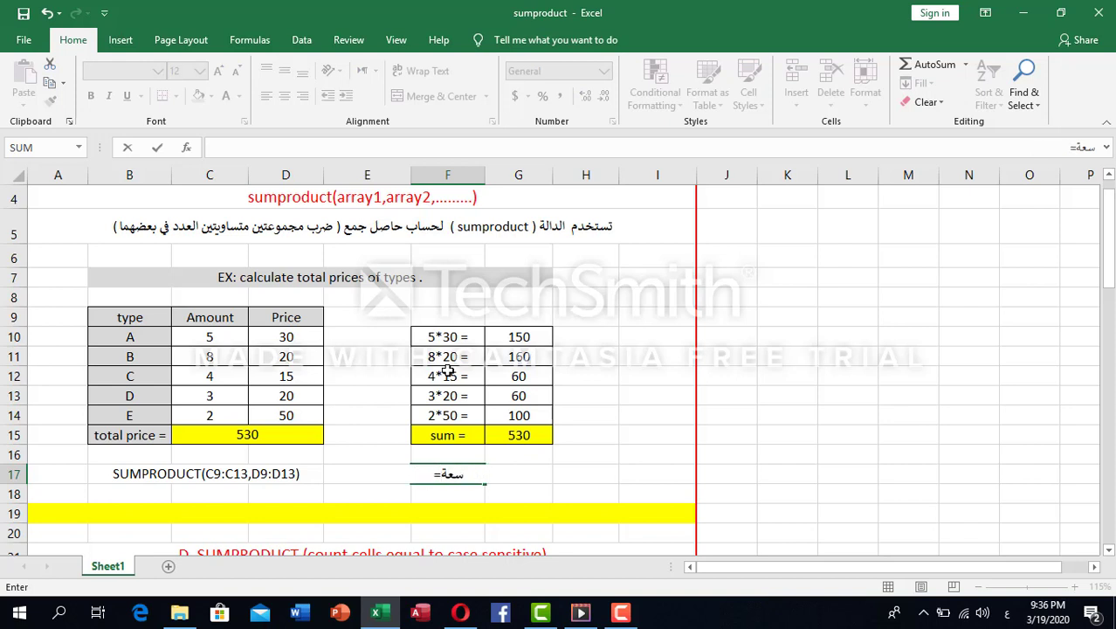
# Switch the keyboard to English and enter =SUMPRODUCT(C10:C14,D10:D14) in F17, using the Amount and Price ranges
pyautogui.hotkey('alt', 'shift')
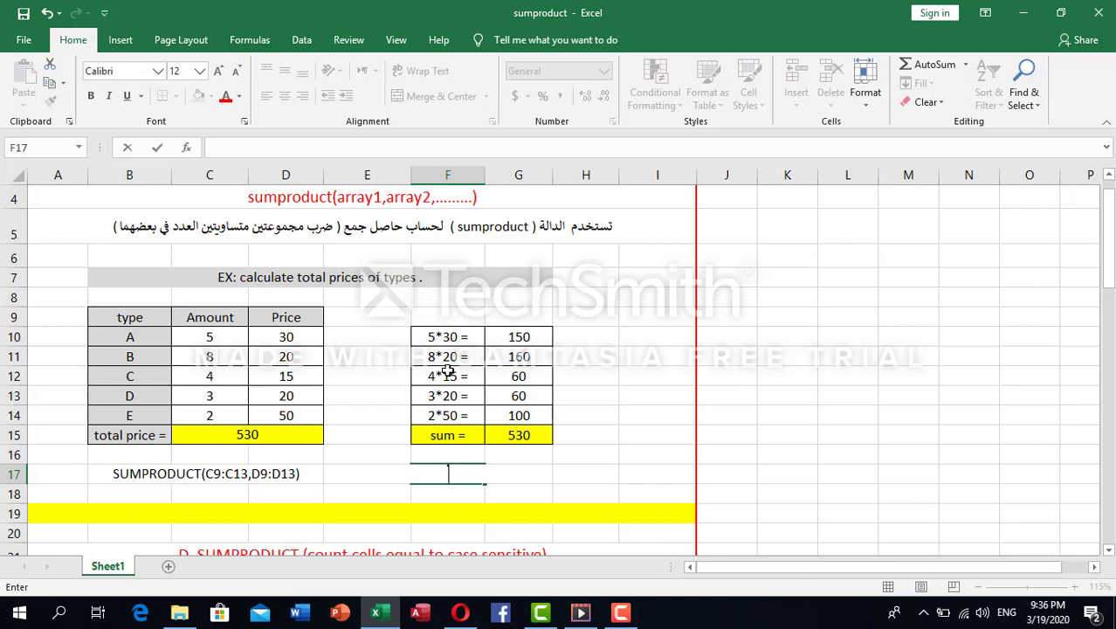
pyautogui.write('=sumproduct')
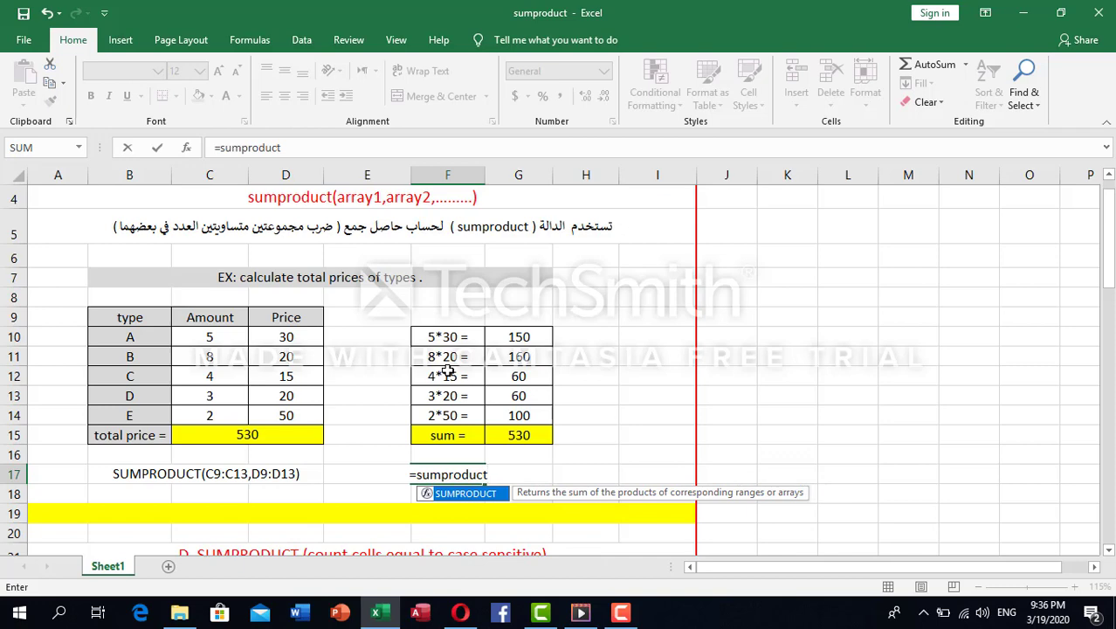
pyautogui.write('(')
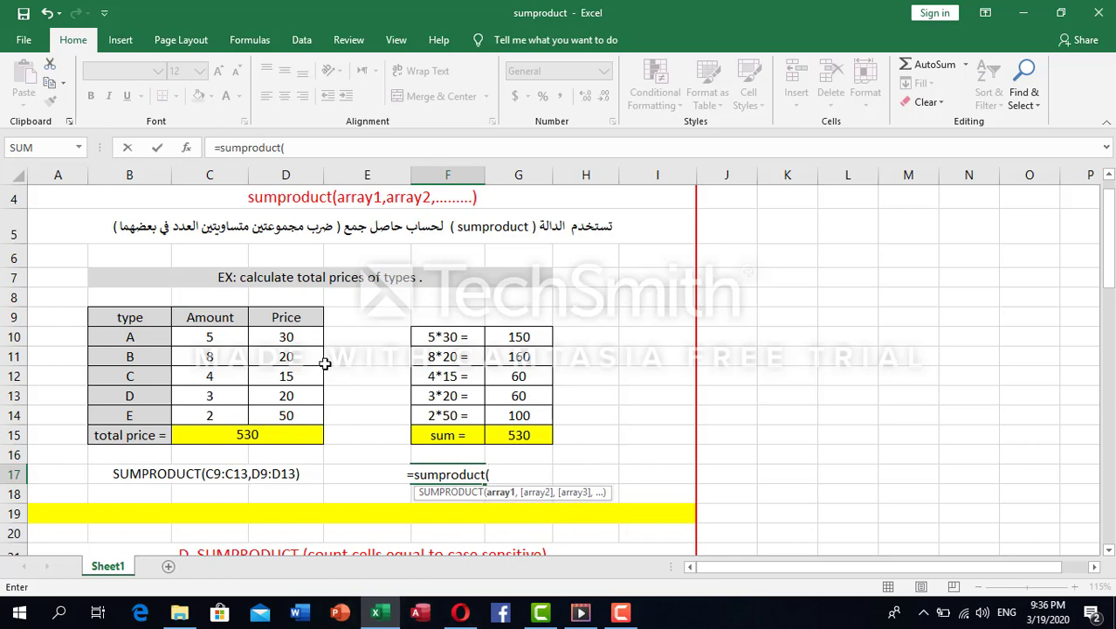
pyautogui.moveTo(223, 339); pyautogui.dragTo(218, 416)
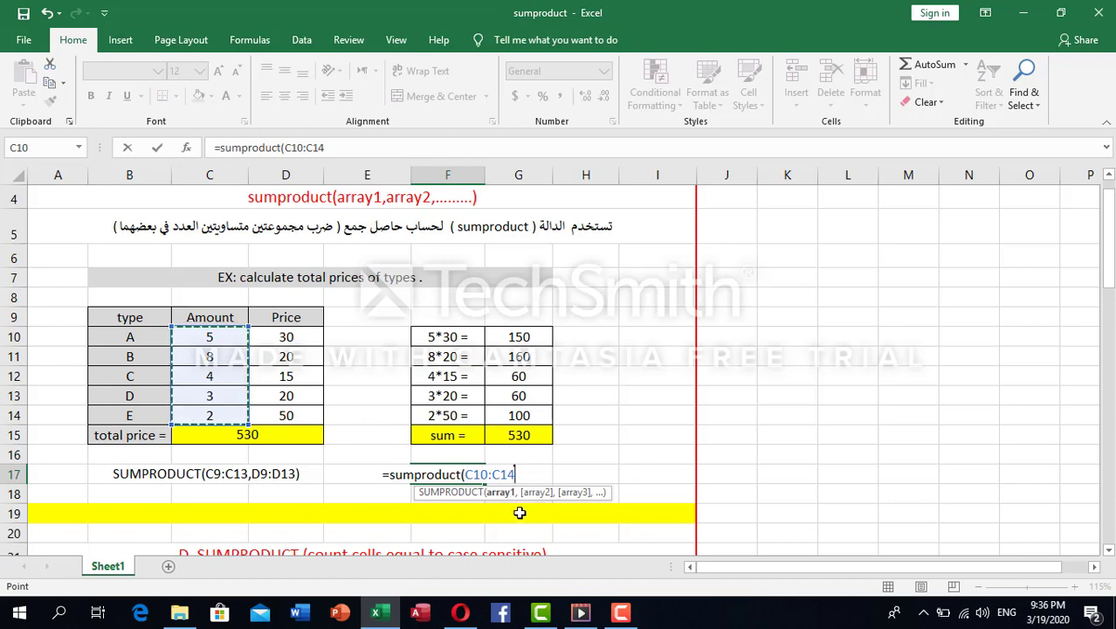
pyautogui.write(',')
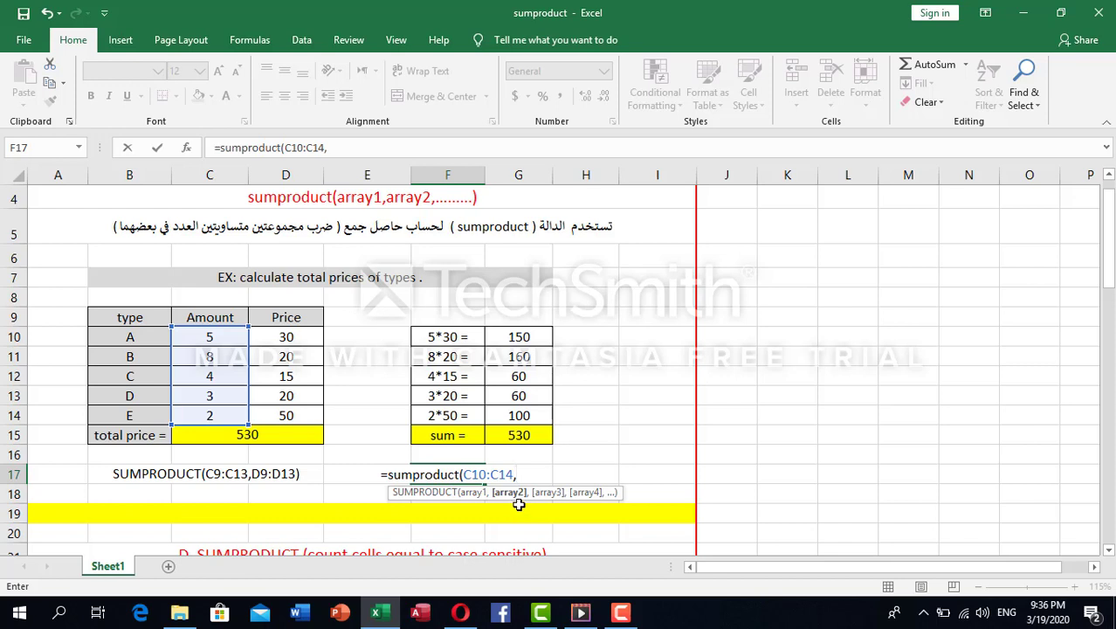
pyautogui.moveTo(289, 339); pyautogui.dragTo(289, 413)
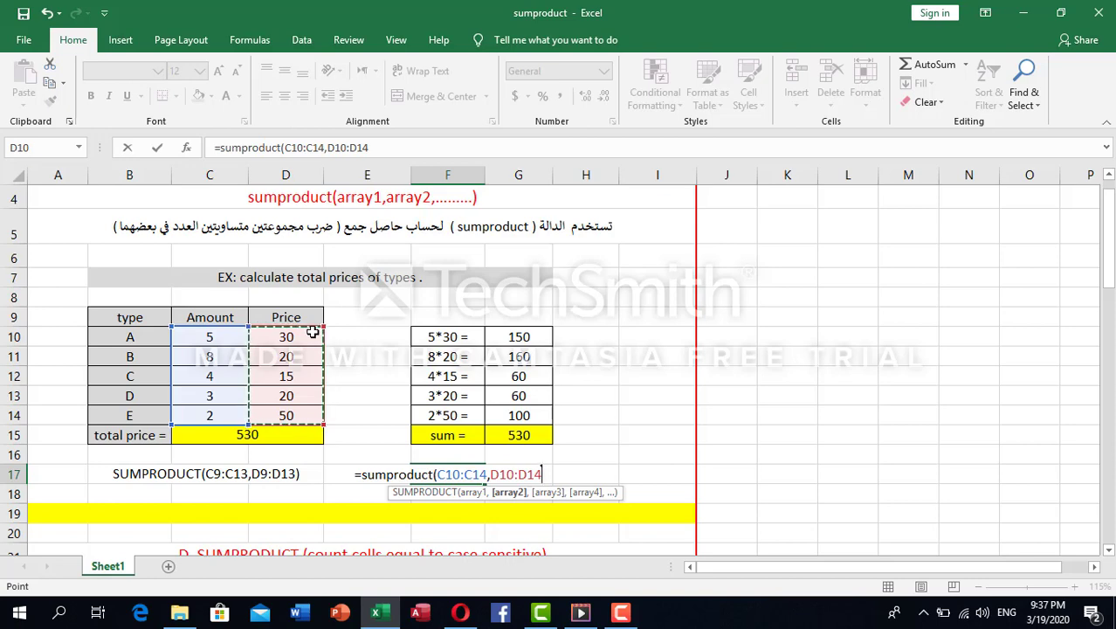
pyautogui.write(')')
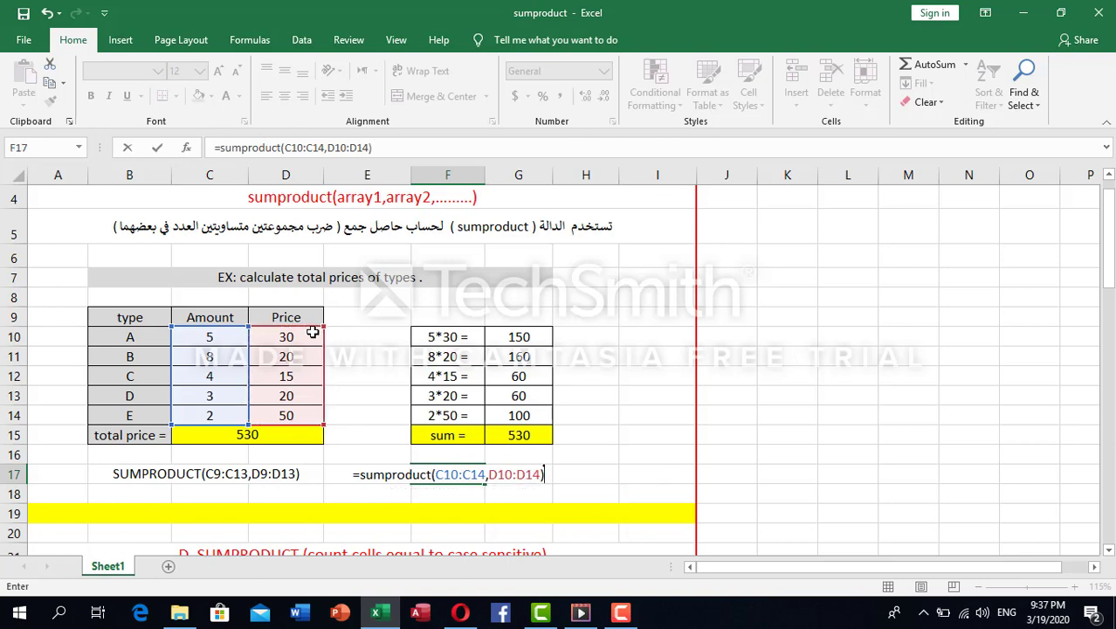
pyautogui.press('Return')
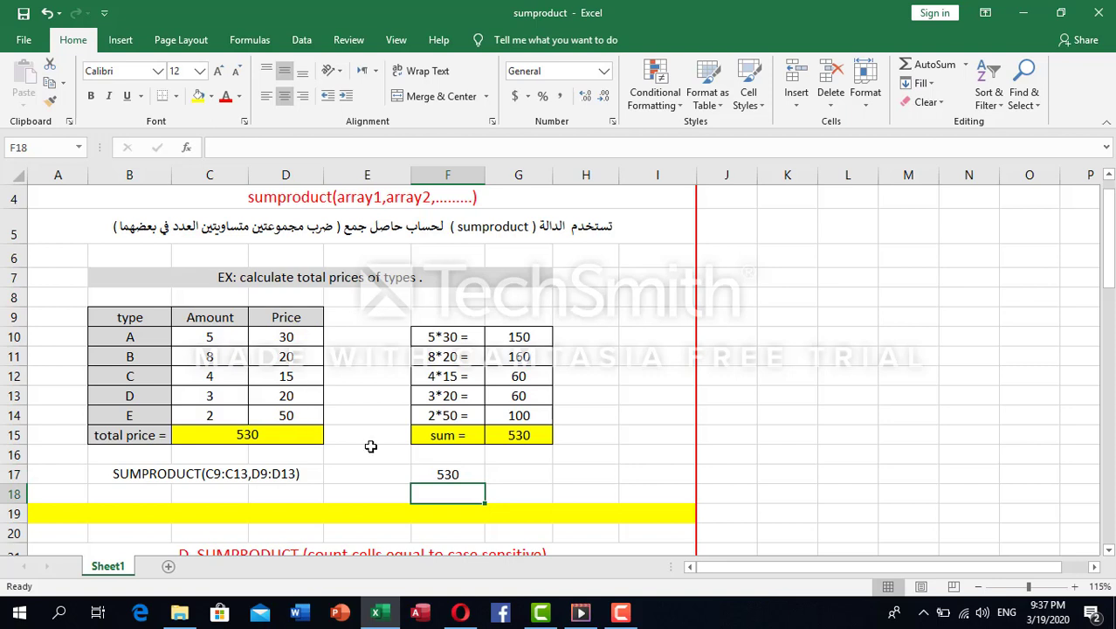
pyautogui.click(459, 474)
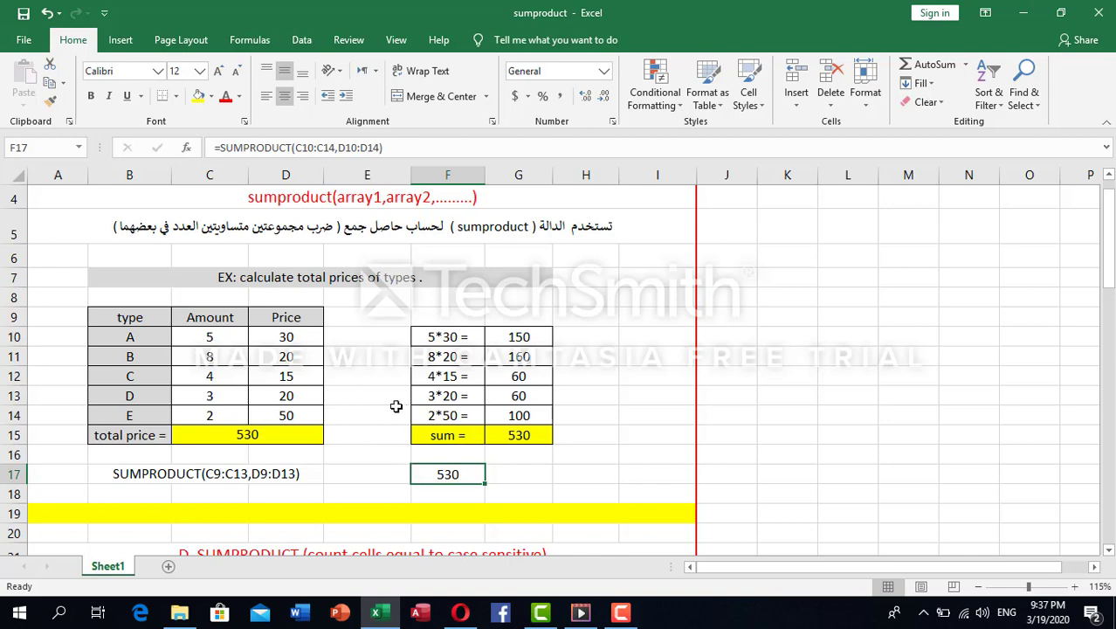
# Review the case-sensitive counting example and the EXACT explanation, and select the empty cell E37 beside the first result
pyautogui.scroll(-4, 363, 322)
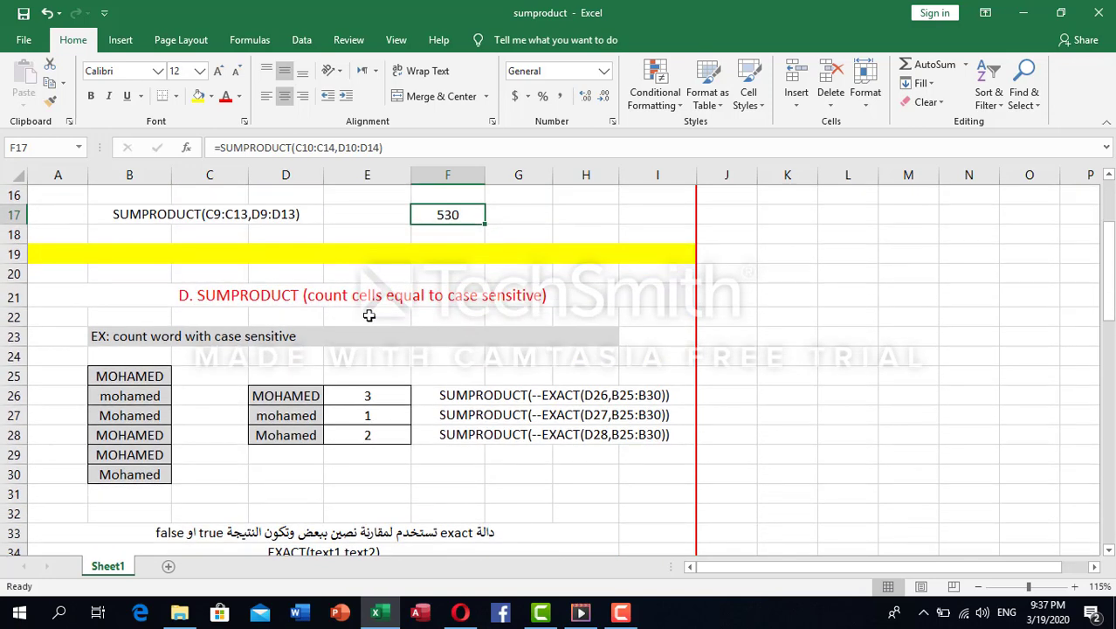
pyautogui.scroll(-1, 369, 314)
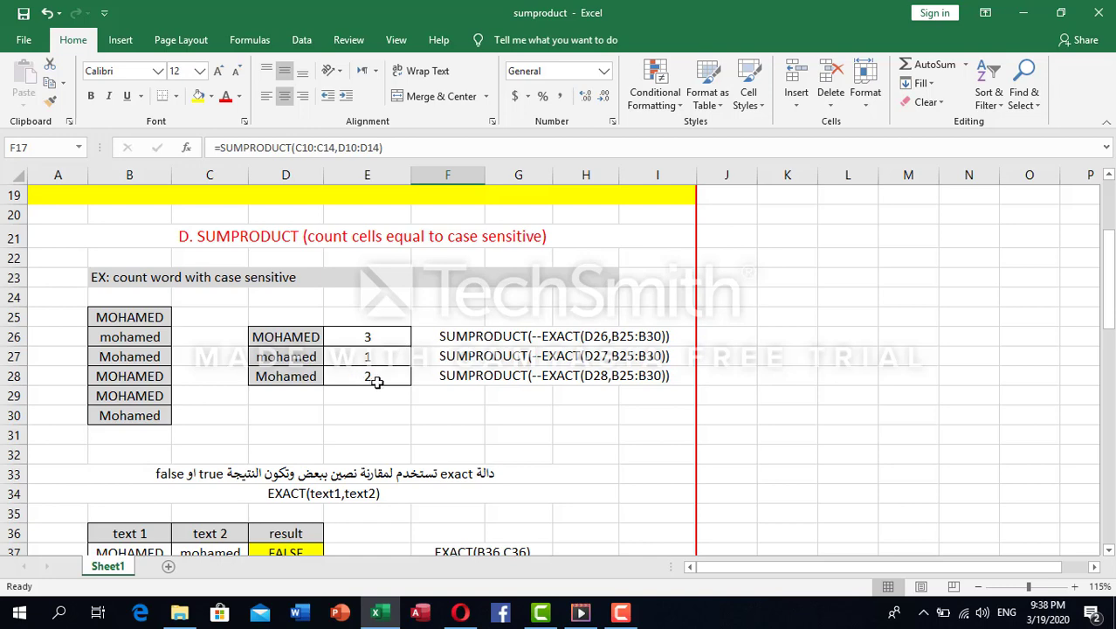
pyautogui.scroll(-1, 377, 387)
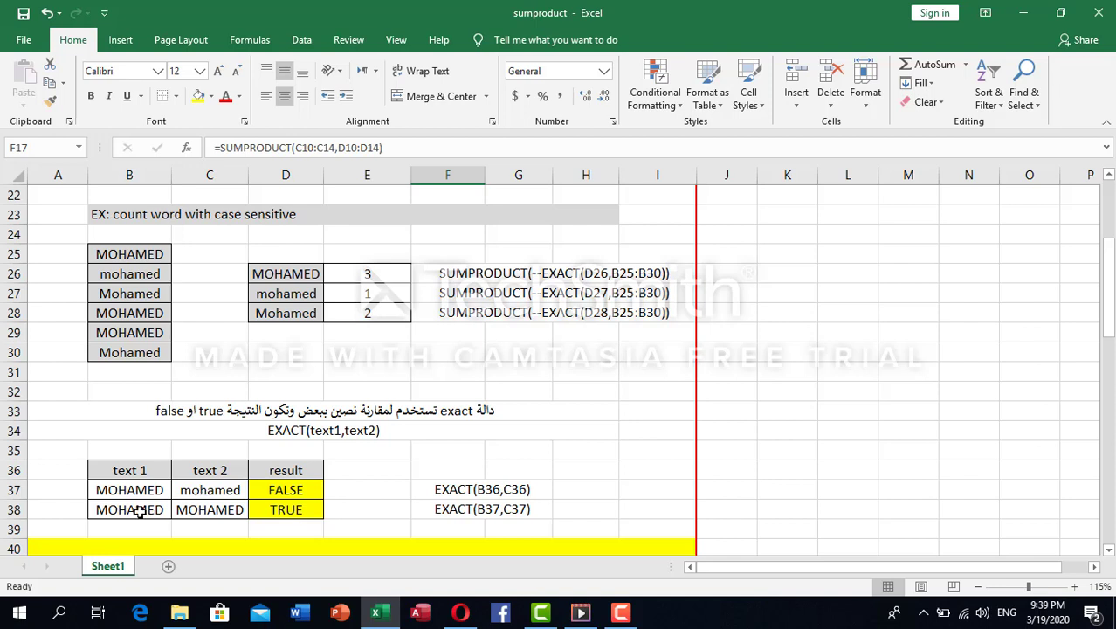
pyautogui.click(353, 491)
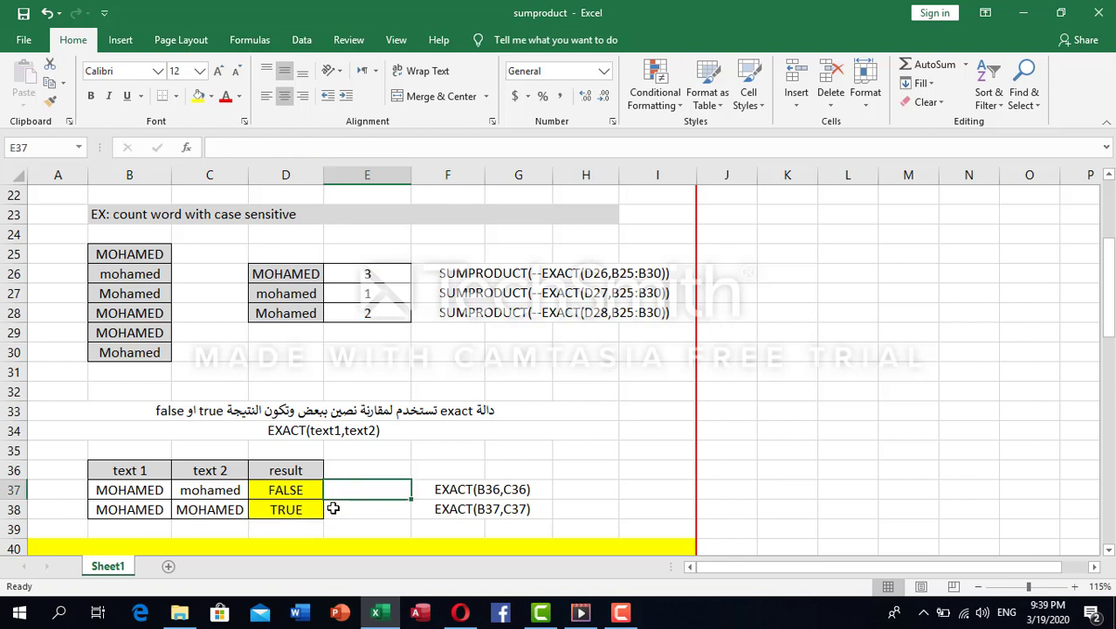
pyautogui.write('exca')
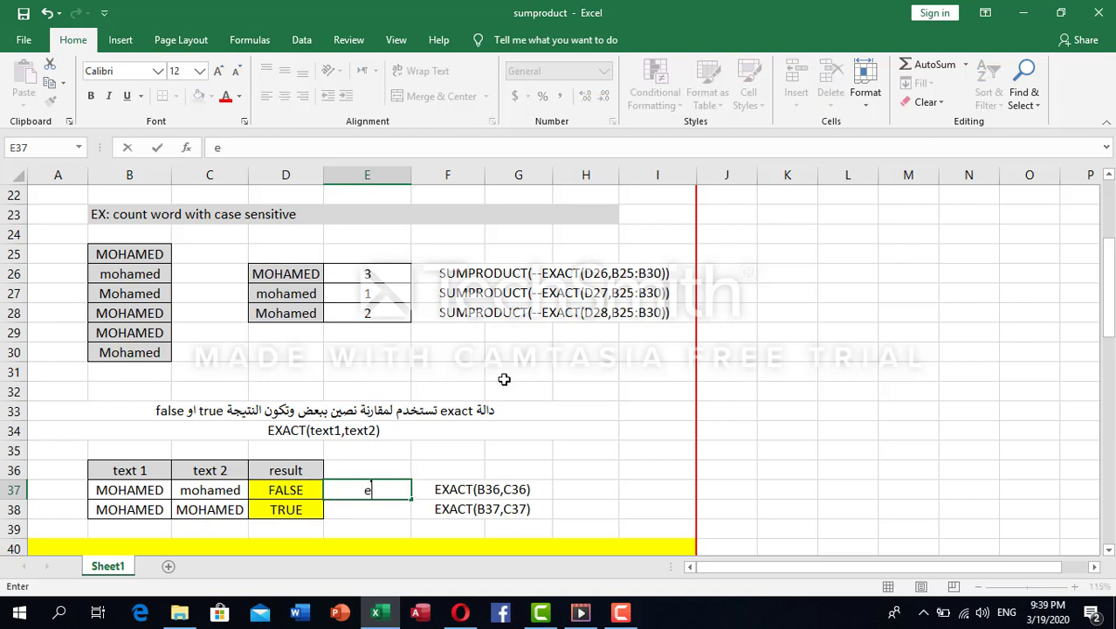
pyautogui.press('BackSpace')
pyautogui.press('BackSpace')
pyautogui.press('BackSpace')
pyautogui.press('BackSpace')
# Enter =EXACT(B37,C37) in E37 to compare text 1 and text 2 of the first row
pyautogui.write('=exa')
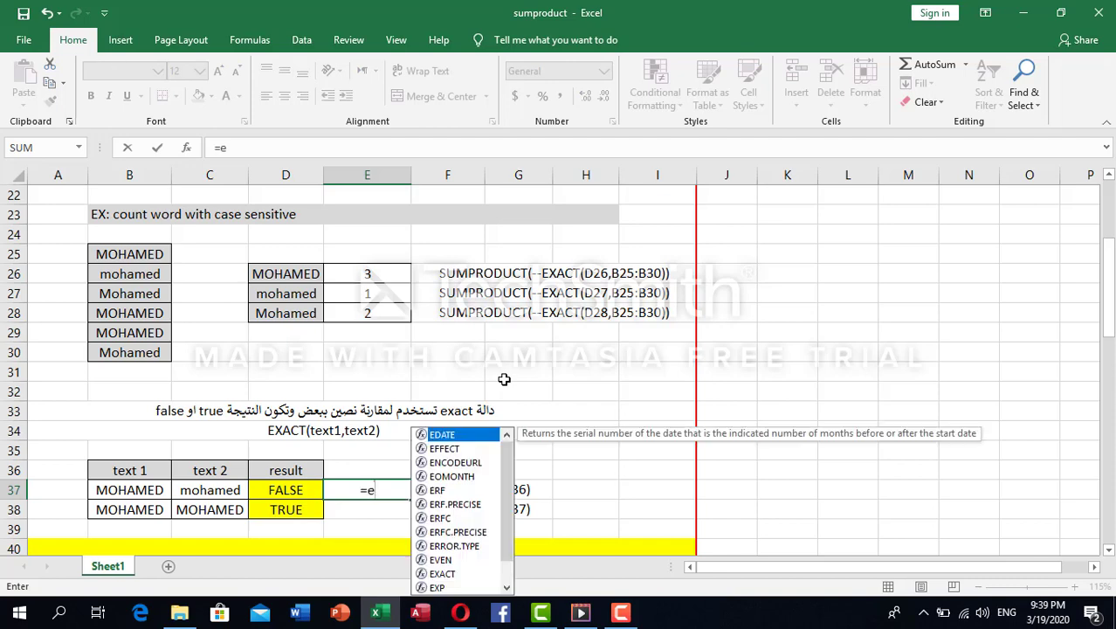
pyautogui.write('ct')
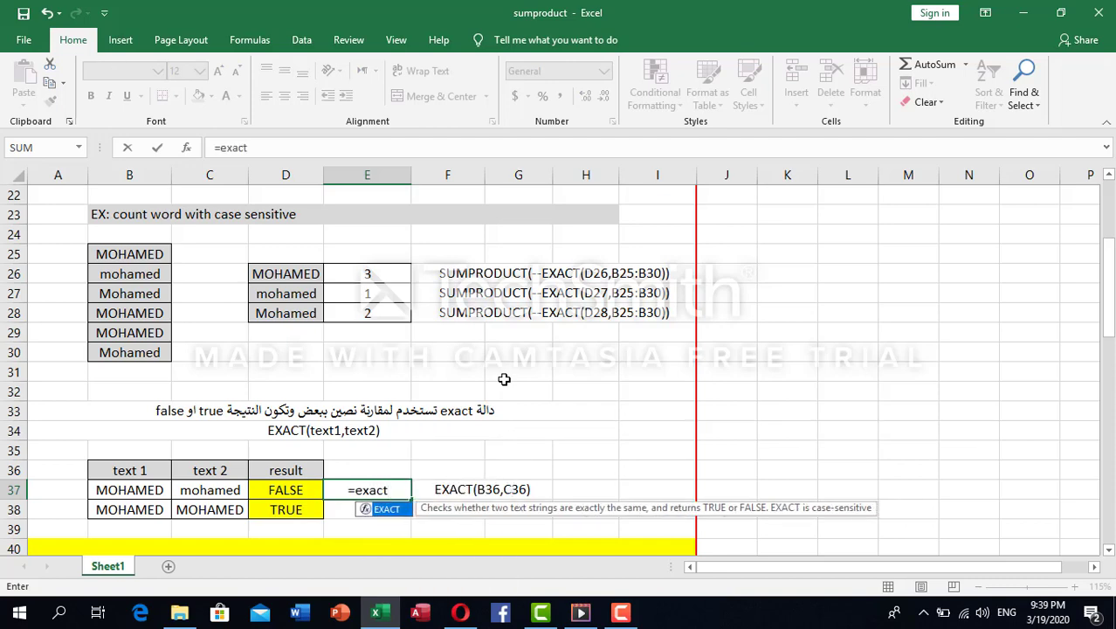
pyautogui.write('(')
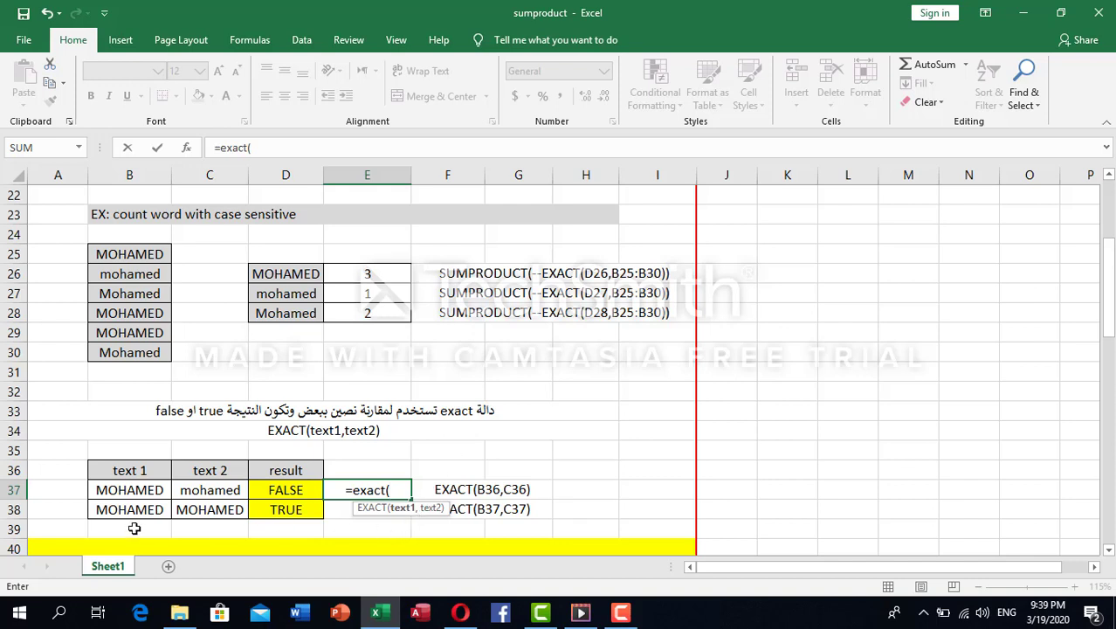
pyautogui.click(139, 494)
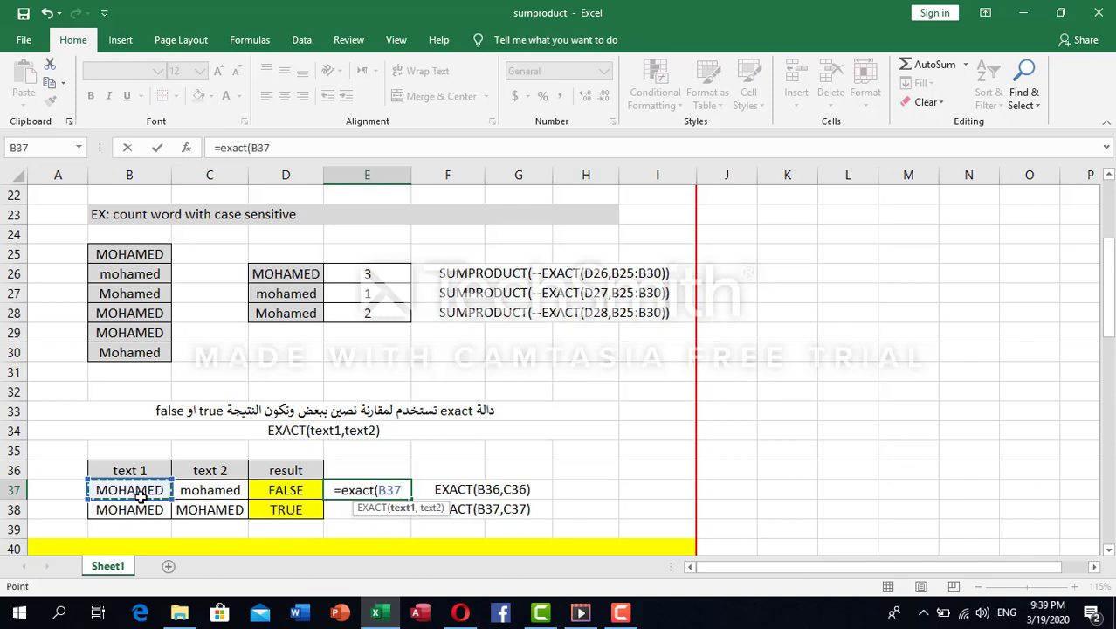
pyautogui.write(',')
pyautogui.click(203, 490)
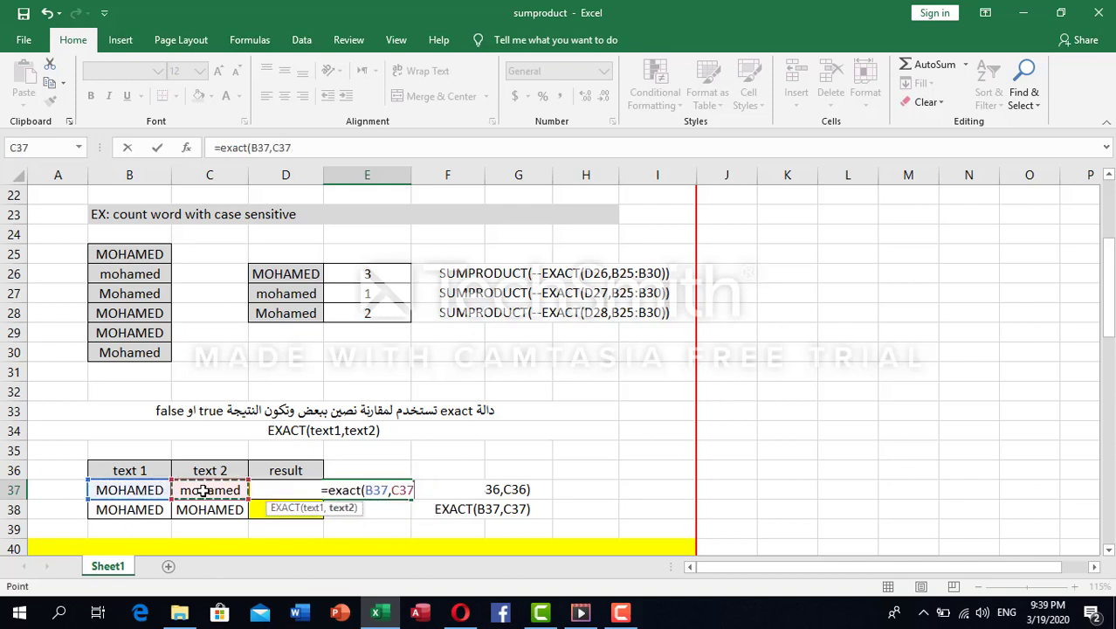
pyautogui.write(')')
pyautogui.press('Return')
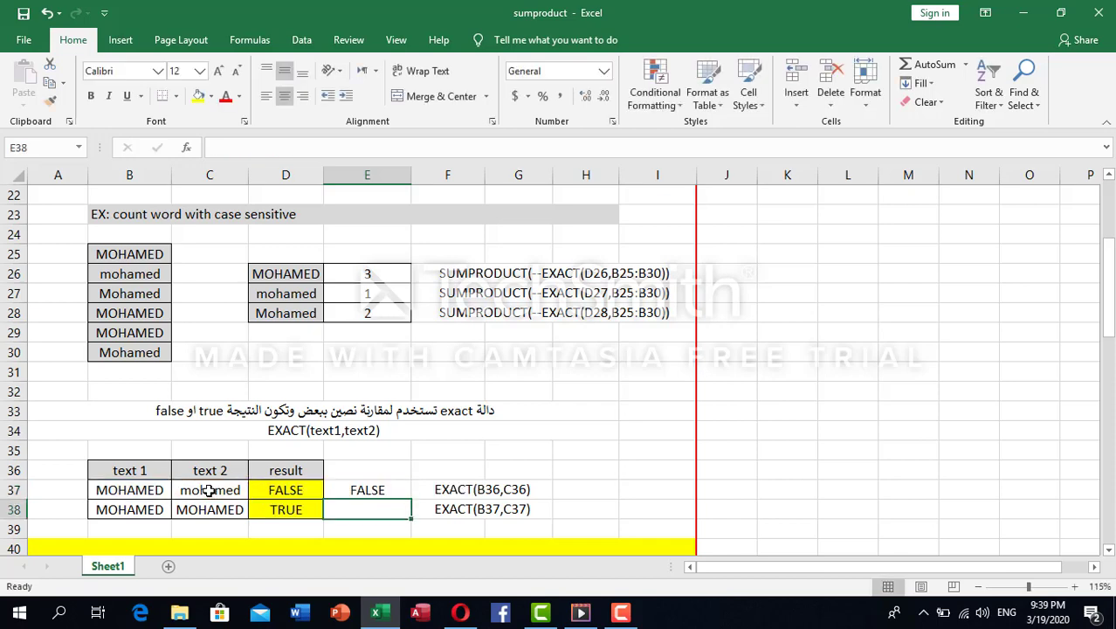
# Check the existing EXACT formulas in D37 and D38, and clear the test formula from E37
pyautogui.click(293, 489)
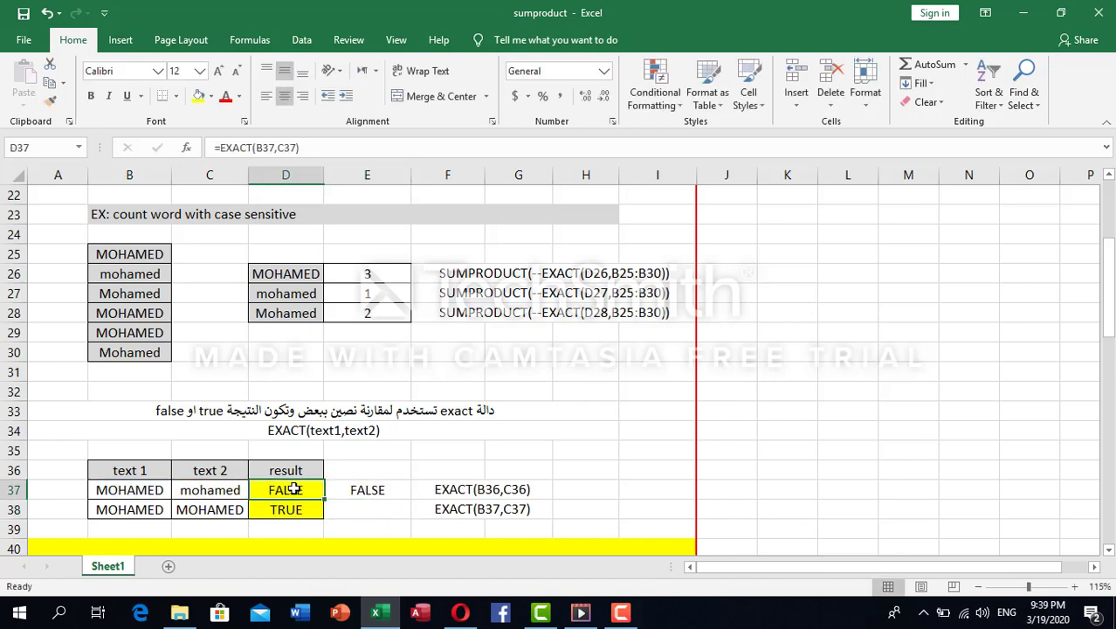
pyautogui.click(289, 509)
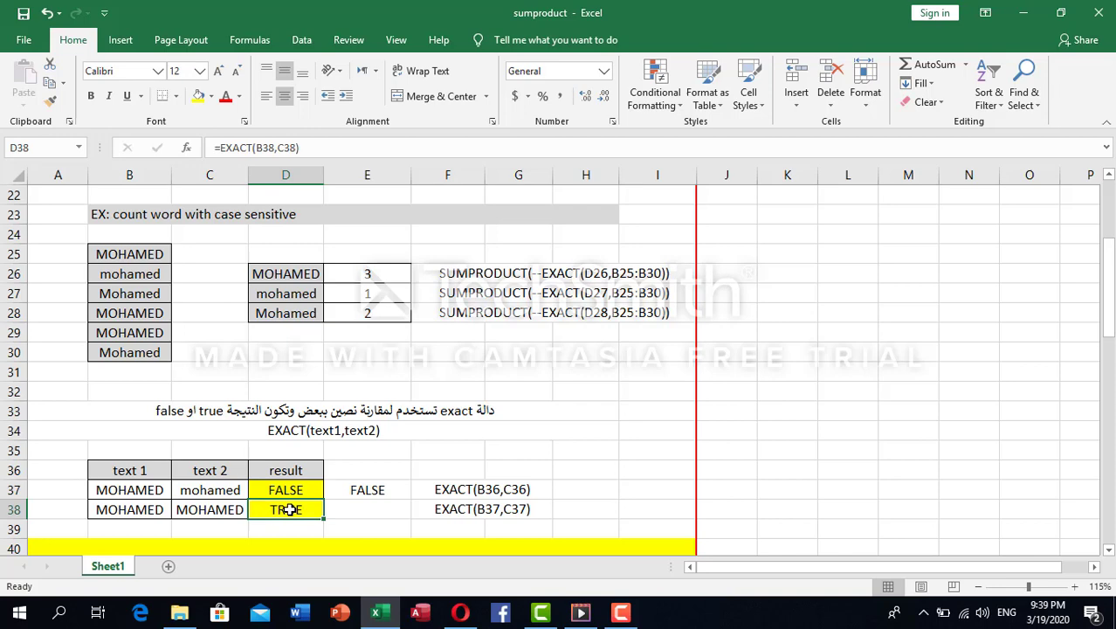
pyautogui.click(370, 491)
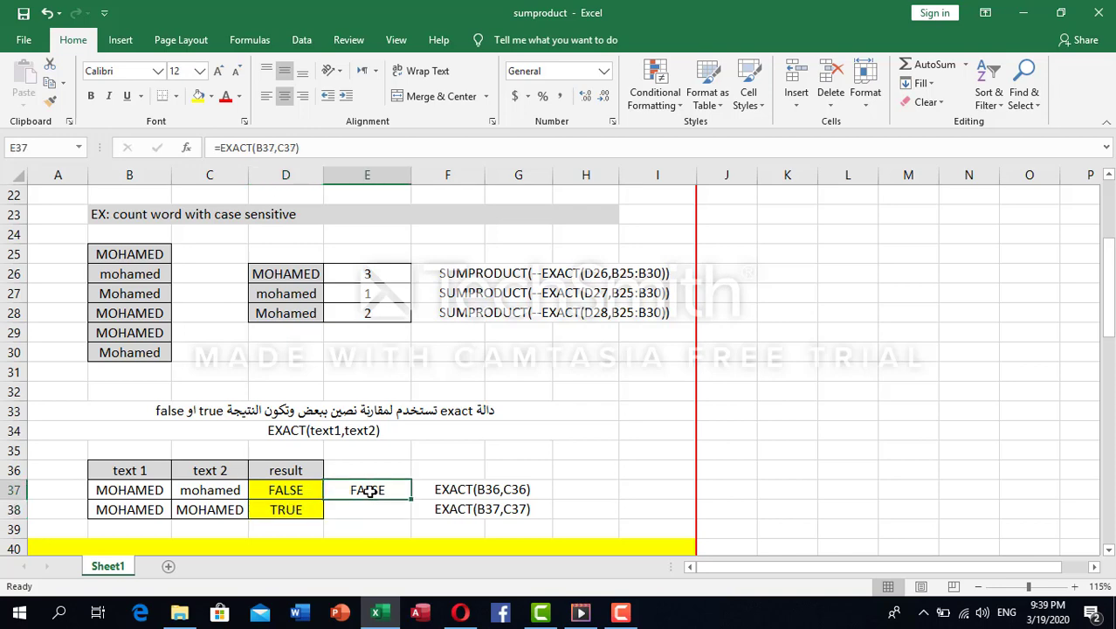
pyautogui.press('Delete')
# Enter =SUMPRODUCT(EXACT(D26,B25:B30)) in E30 to count the uppercase word from D26 in the word list
pyautogui.scroll(1, 367, 489)
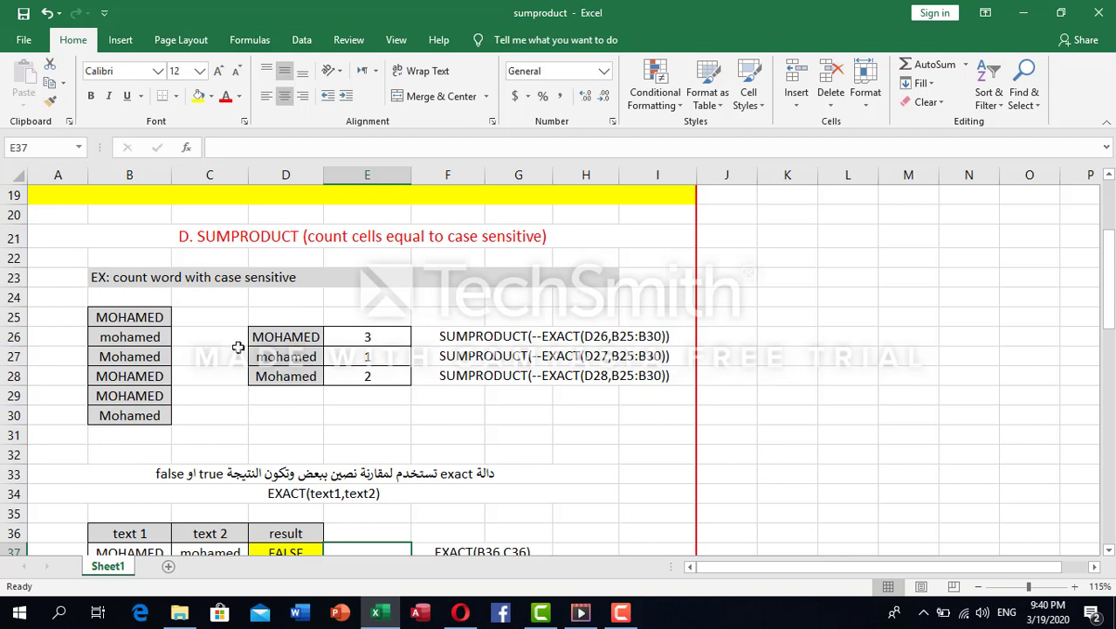
pyautogui.click(383, 412)
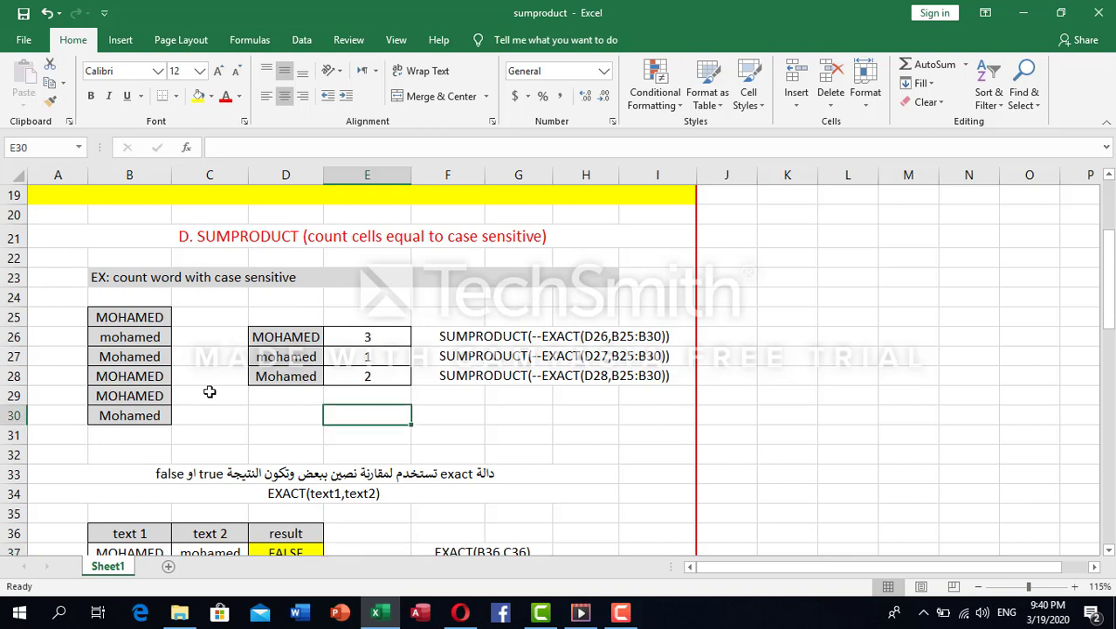
pyautogui.write('=s')
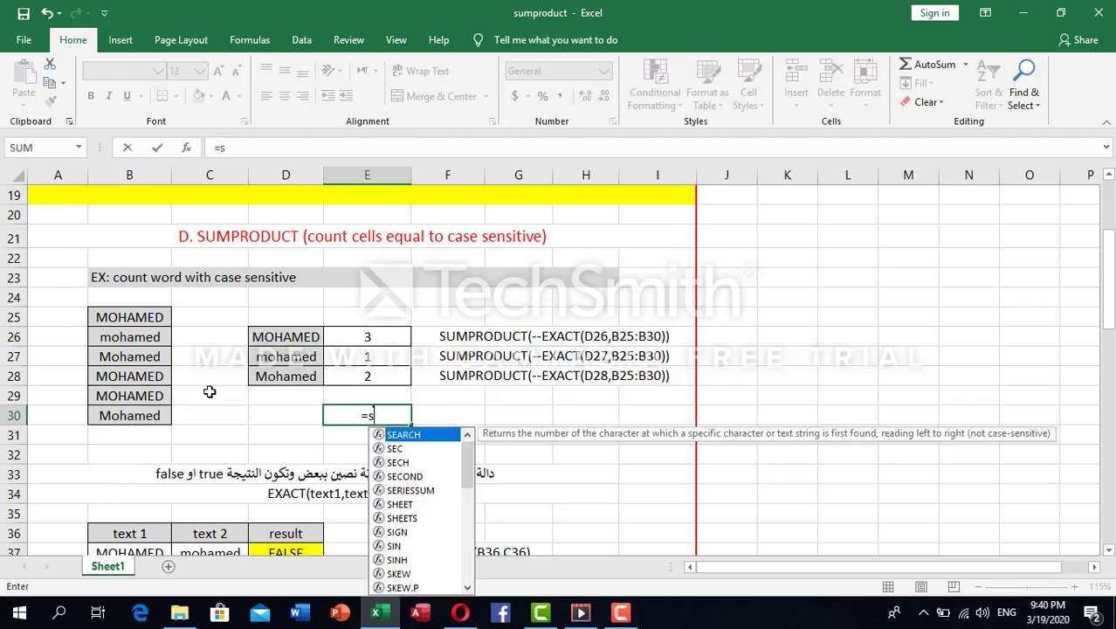
pyautogui.write('umprod')
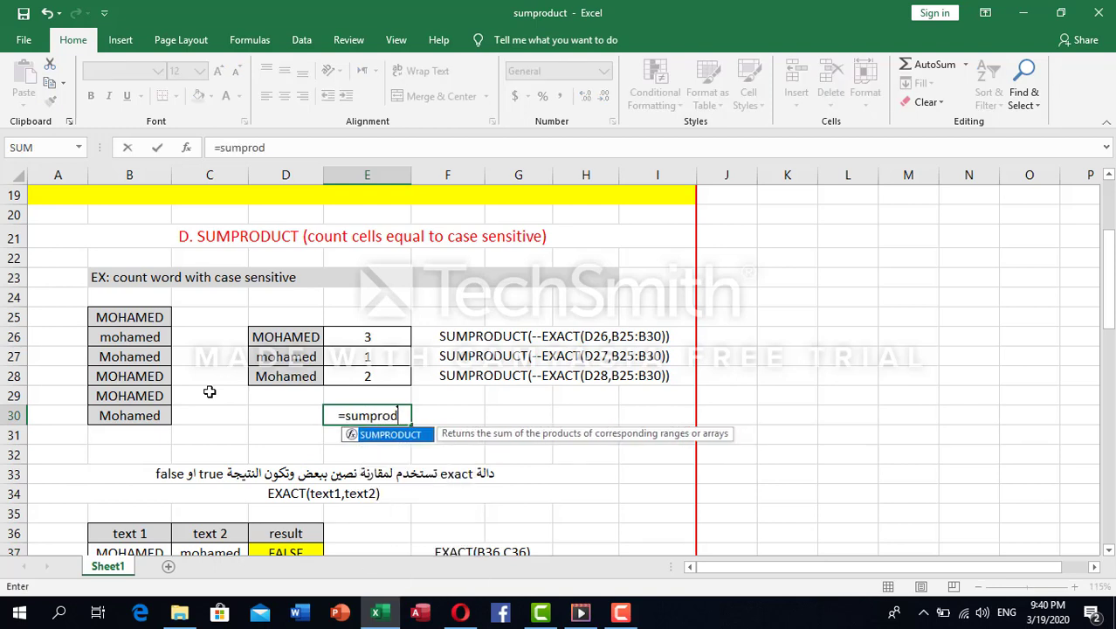
pyautogui.write('uct(')
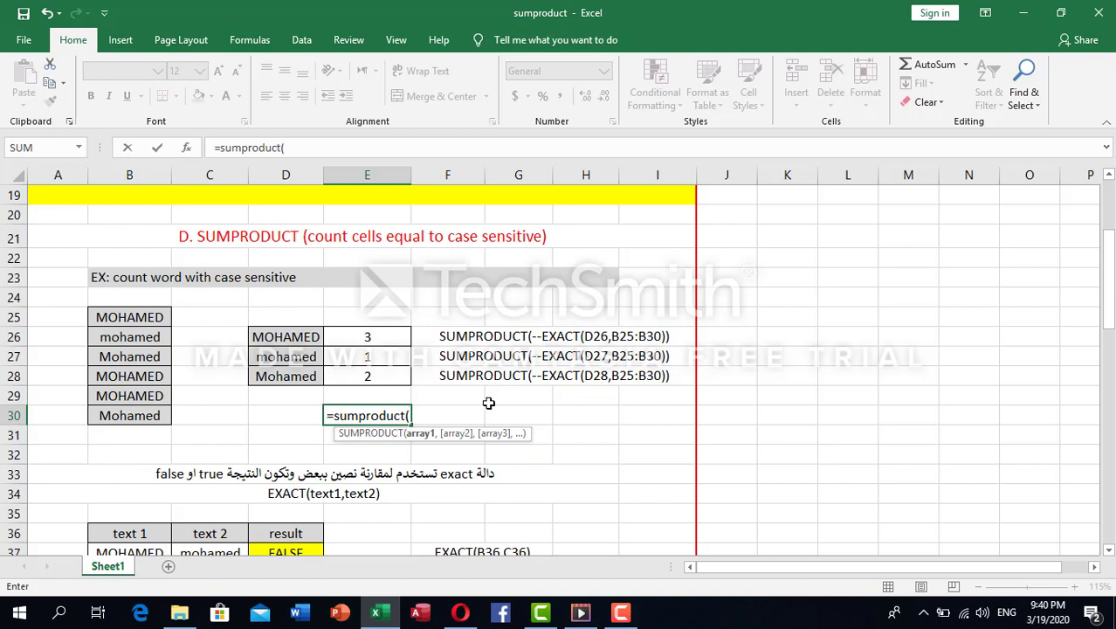
pyautogui.write('exa')
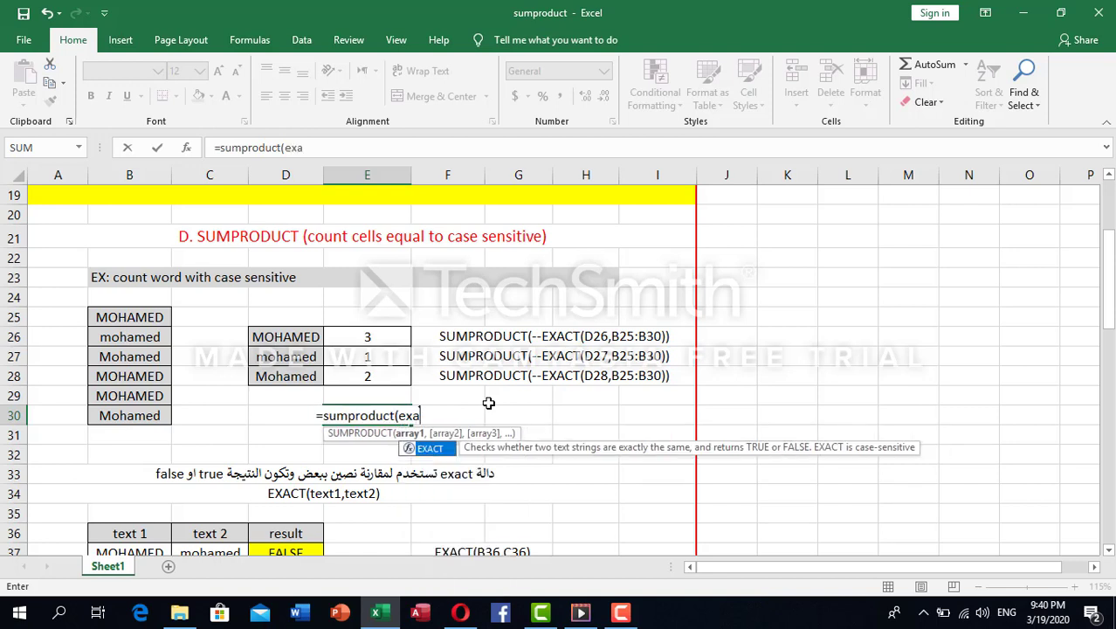
pyautogui.write('ct')
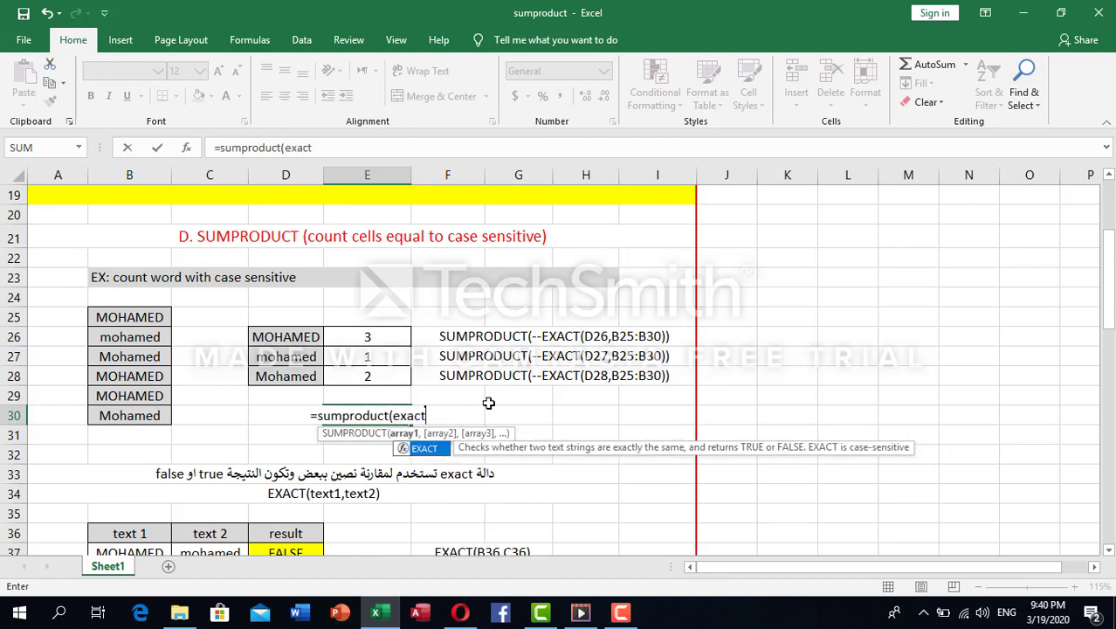
pyautogui.write('(')
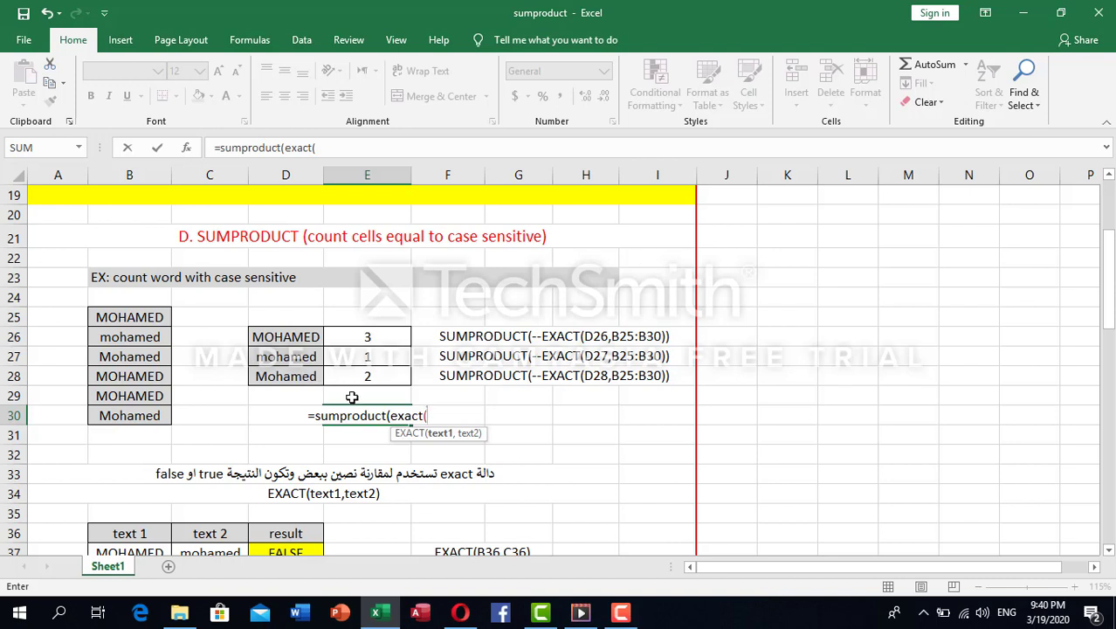
pyautogui.click(291, 340)
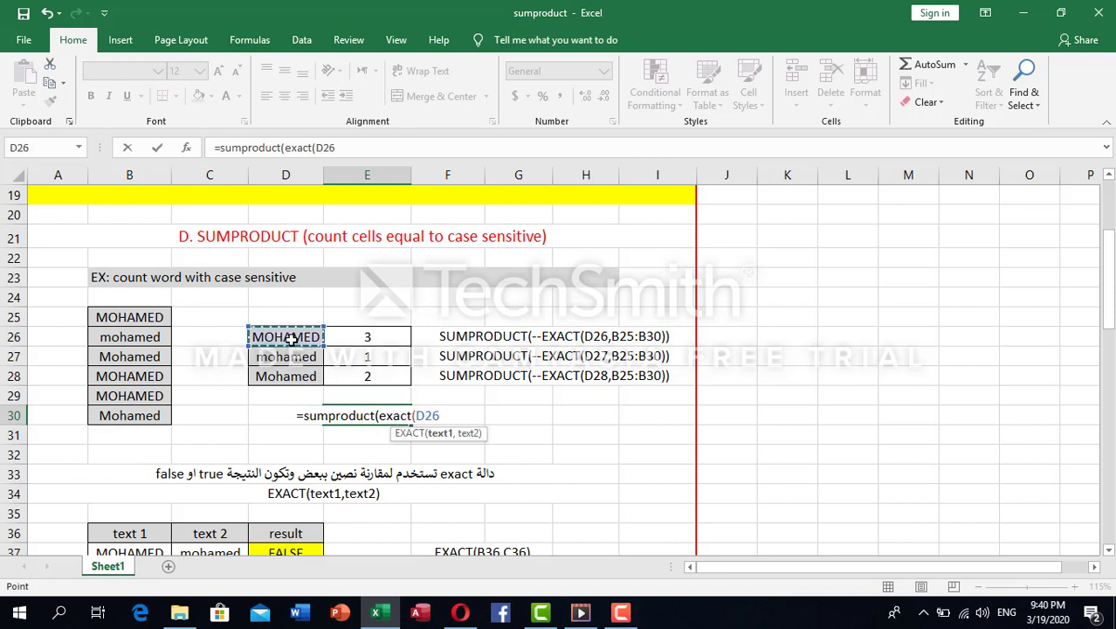
pyautogui.write(',')
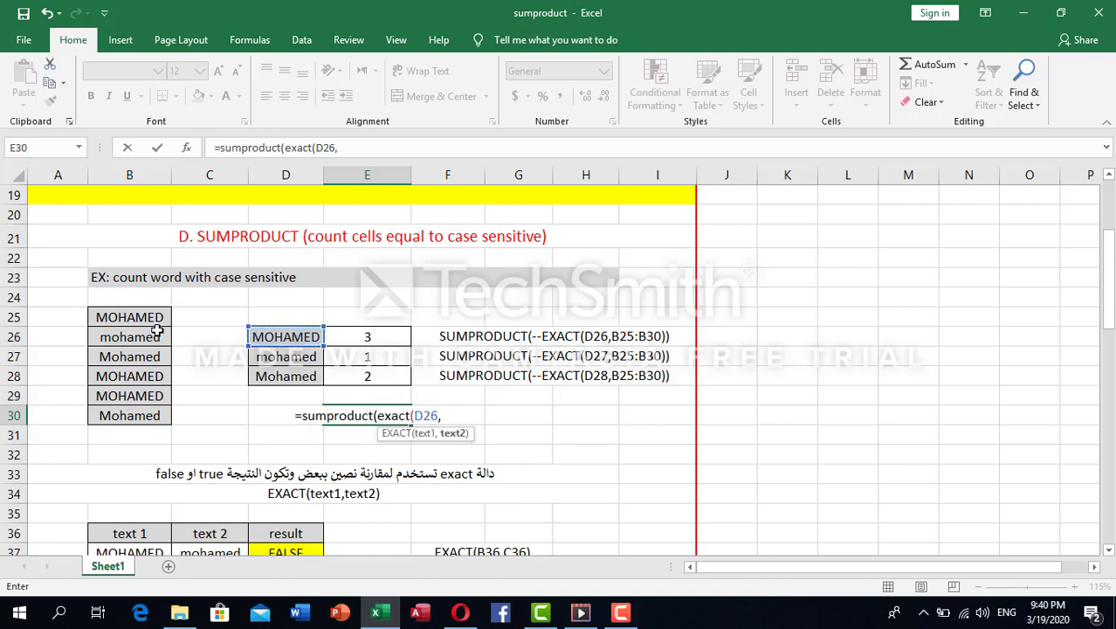
pyautogui.moveTo(159, 316); pyautogui.dragTo(148, 410)
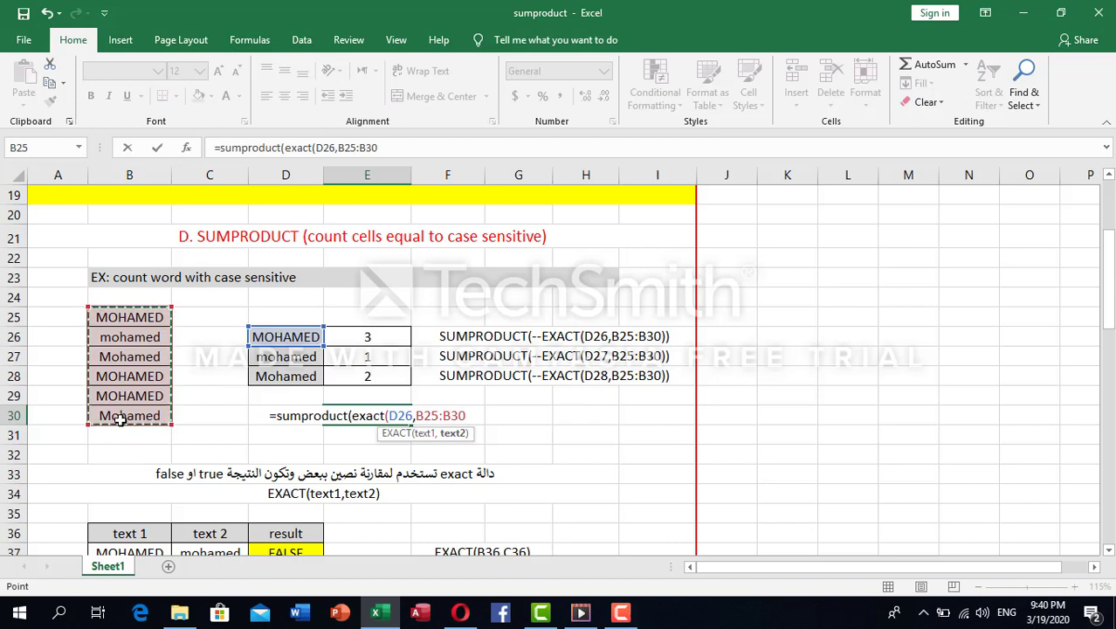
pyautogui.write(')')
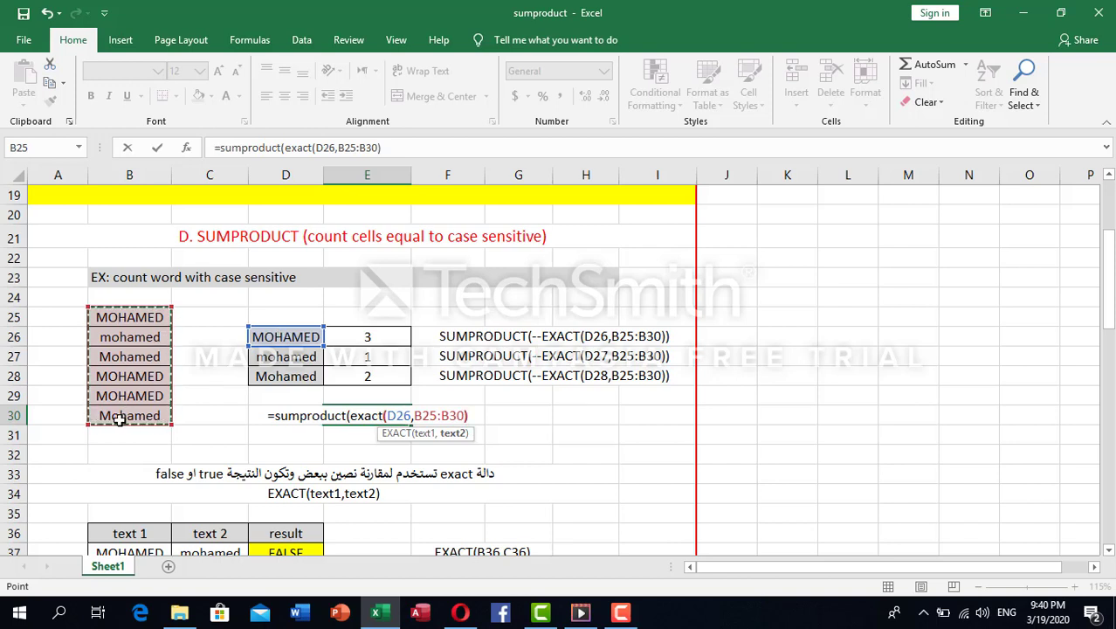
pyautogui.write(')')
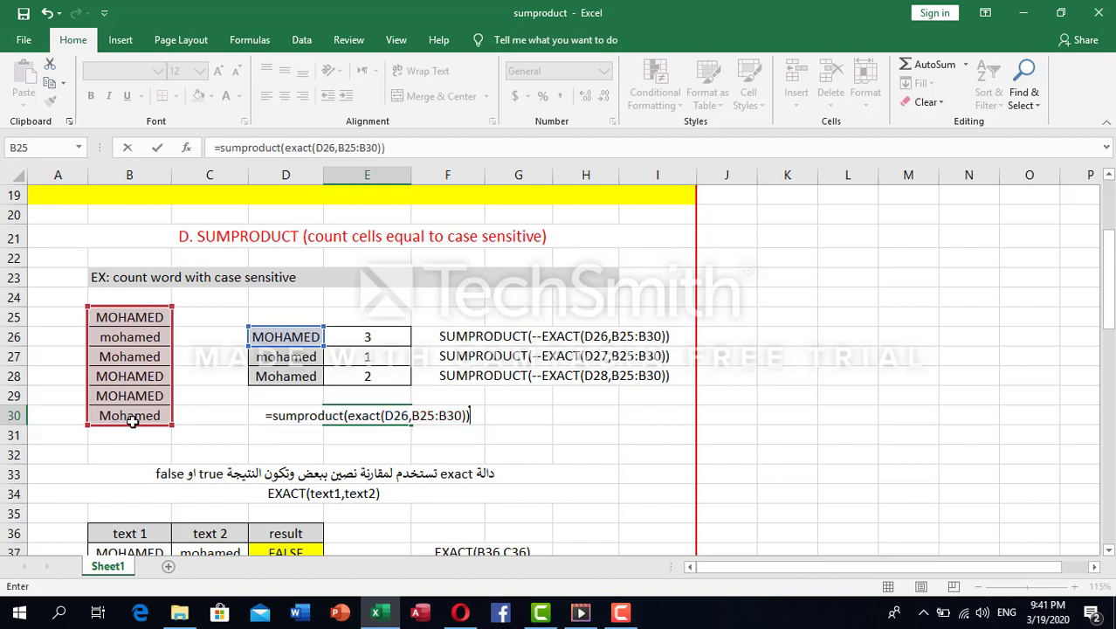
pyautogui.press('Return')
pyautogui.click(377, 417)
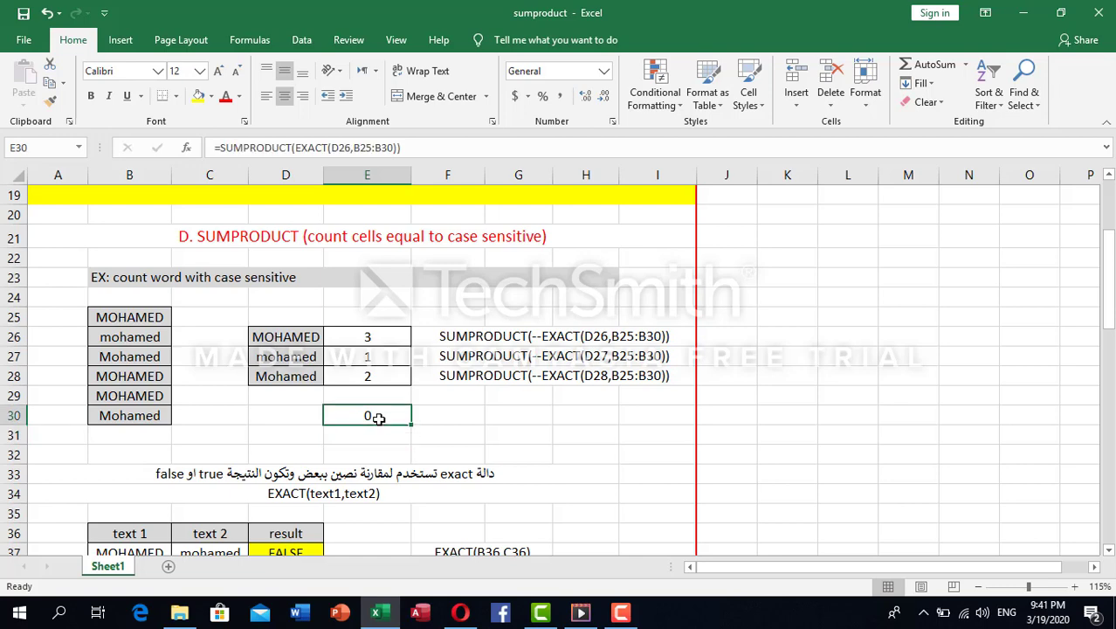
# Add a double negative and enclosing parentheses around EXACT in E30, making the formula =SUMPRODUCT(--(EXACT(D26,B25:B30)))
pyautogui.scroll(-1, 369, 413)
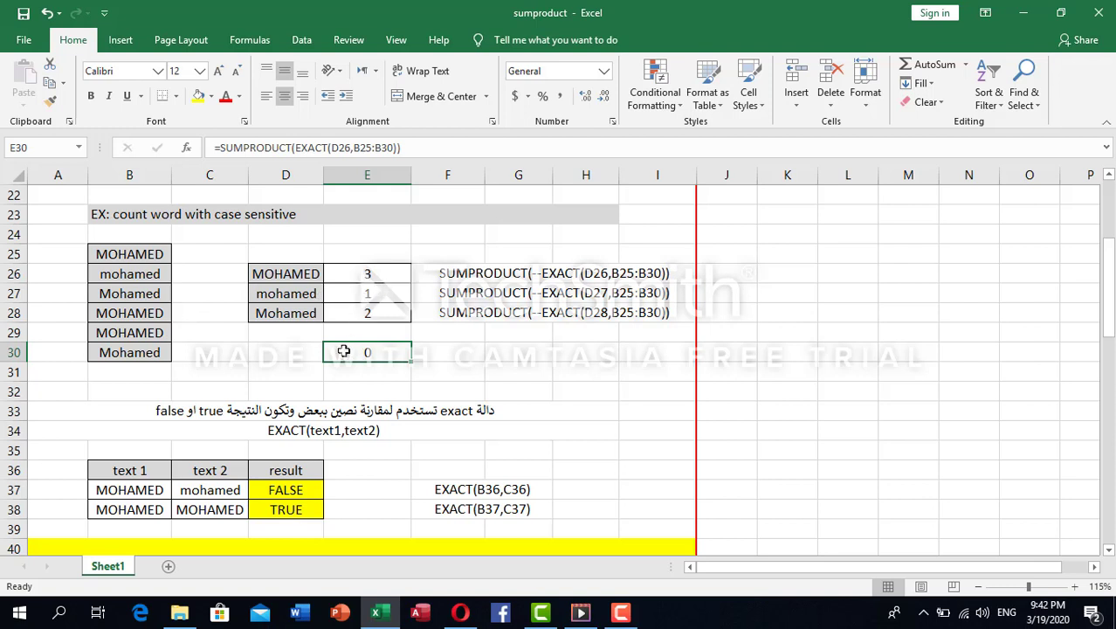
pyautogui.click(298, 151)
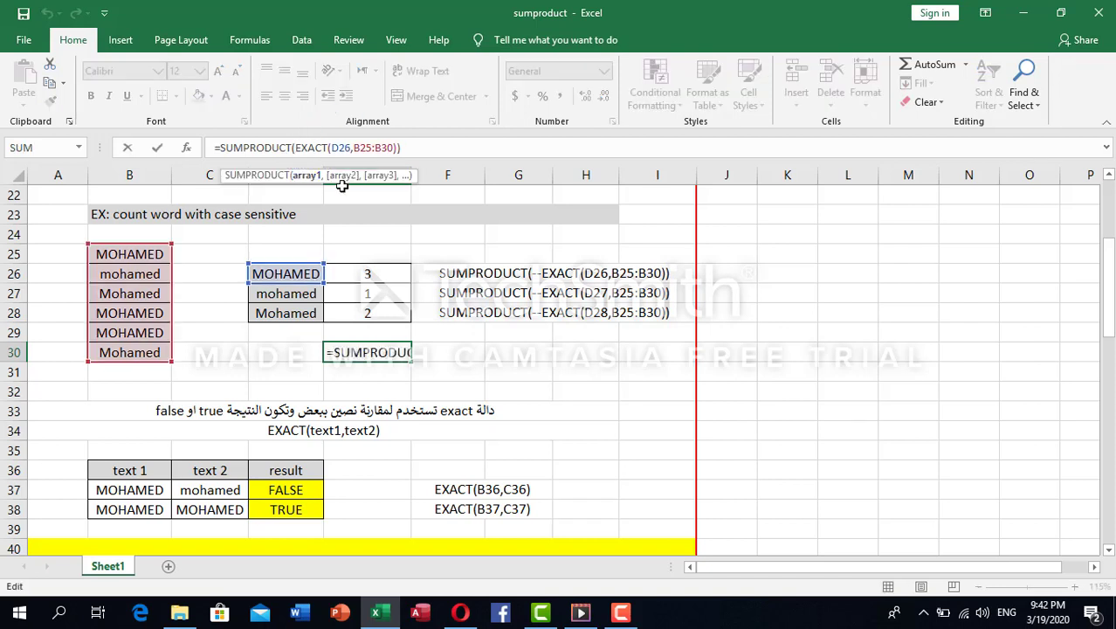
pyautogui.write('--(')
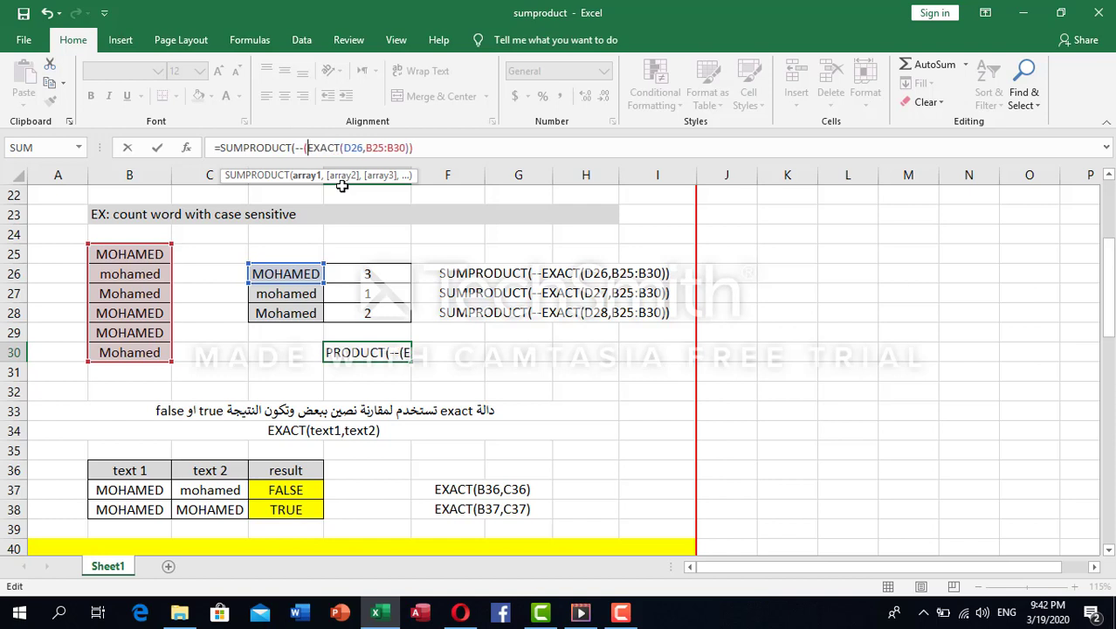
pyautogui.press('Right')
pyautogui.press('Right')
pyautogui.press('Right')
pyautogui.press('Right')
pyautogui.press('Right')
pyautogui.press('Right')
pyautogui.press('Right')
pyautogui.press('Right')
pyautogui.press('Right')
pyautogui.press('Right')
pyautogui.press('Right')
pyautogui.press('Right')
pyautogui.press('Right')
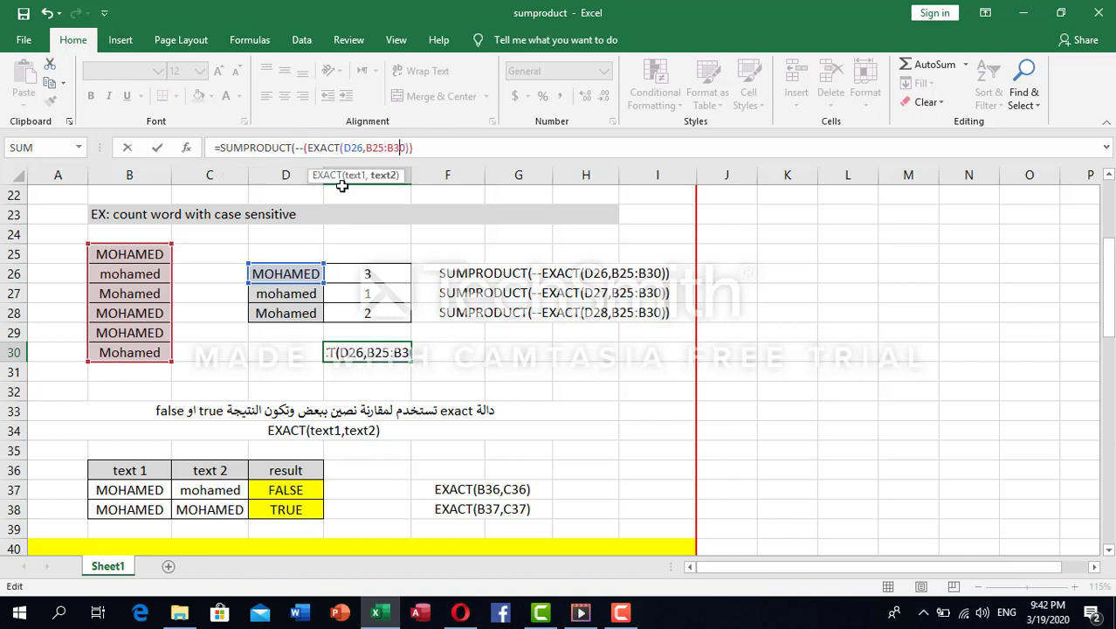
pyautogui.press('Right')
pyautogui.press('Right')
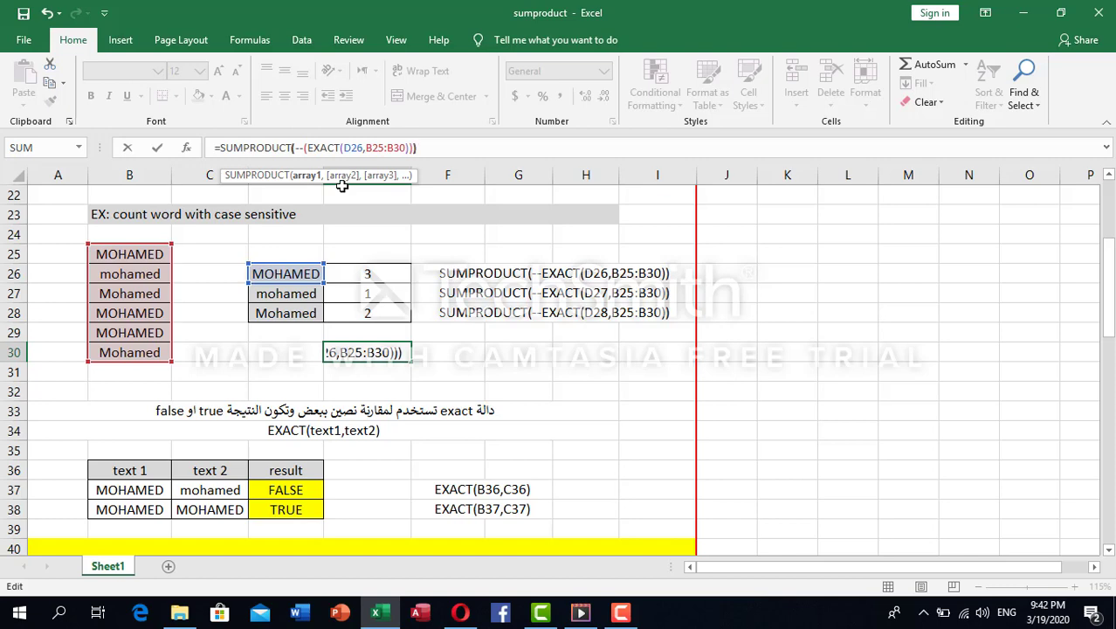
pyautogui.write(')')
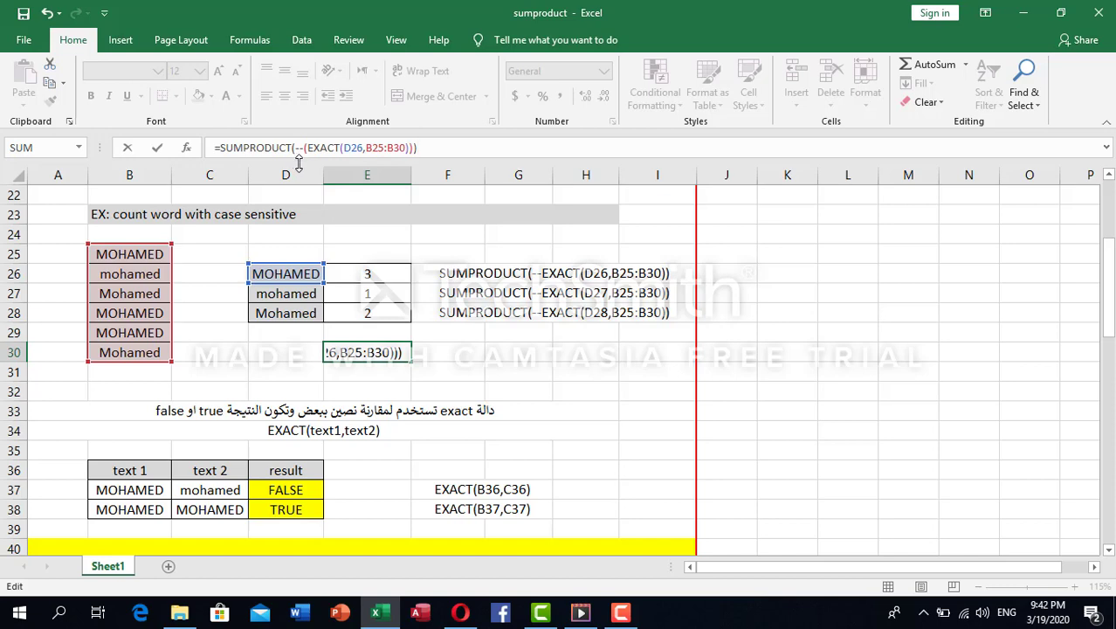
pyautogui.press('Return')
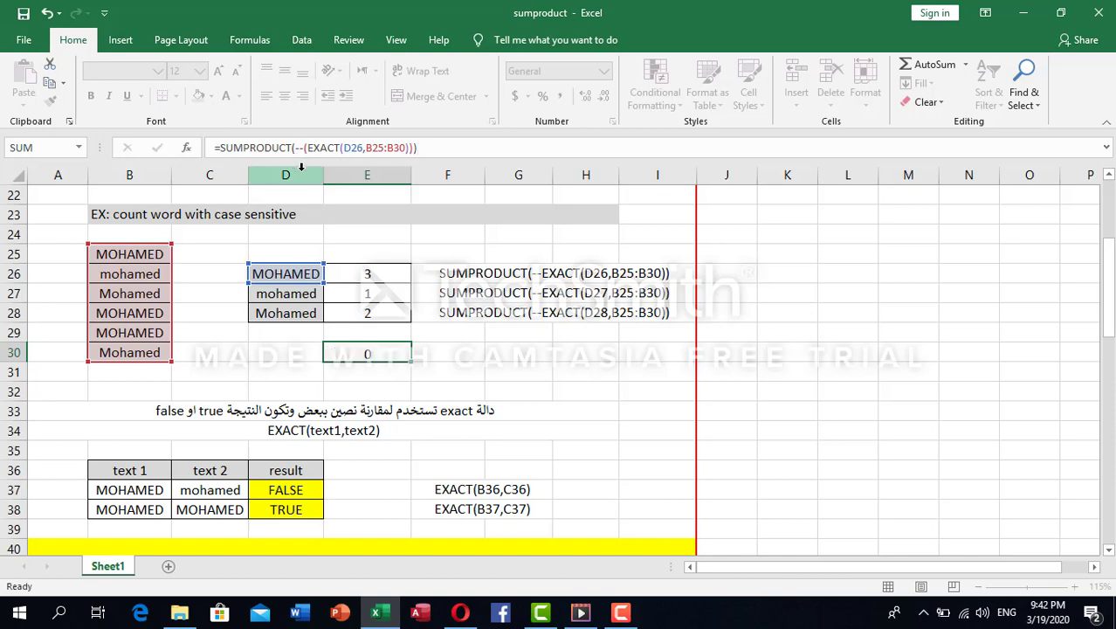
pyautogui.click(352, 354)
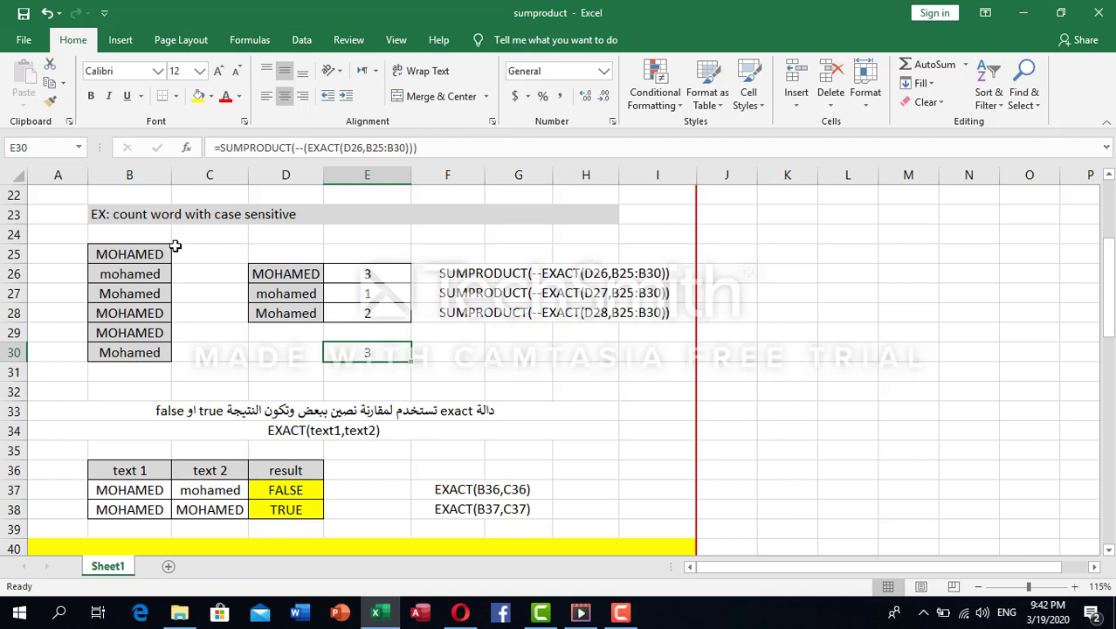
# Compare the existing count formulas in E26:E28 with the matching words in B25:B30 and with the formula in E30
pyautogui.click(381, 276)
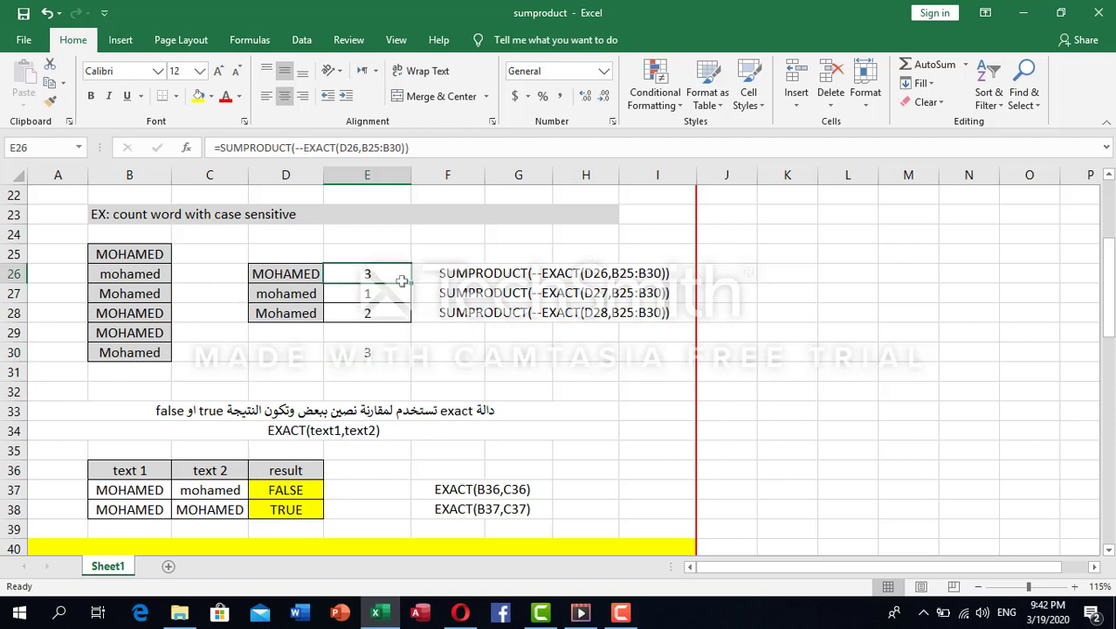
pyautogui.click(386, 296)
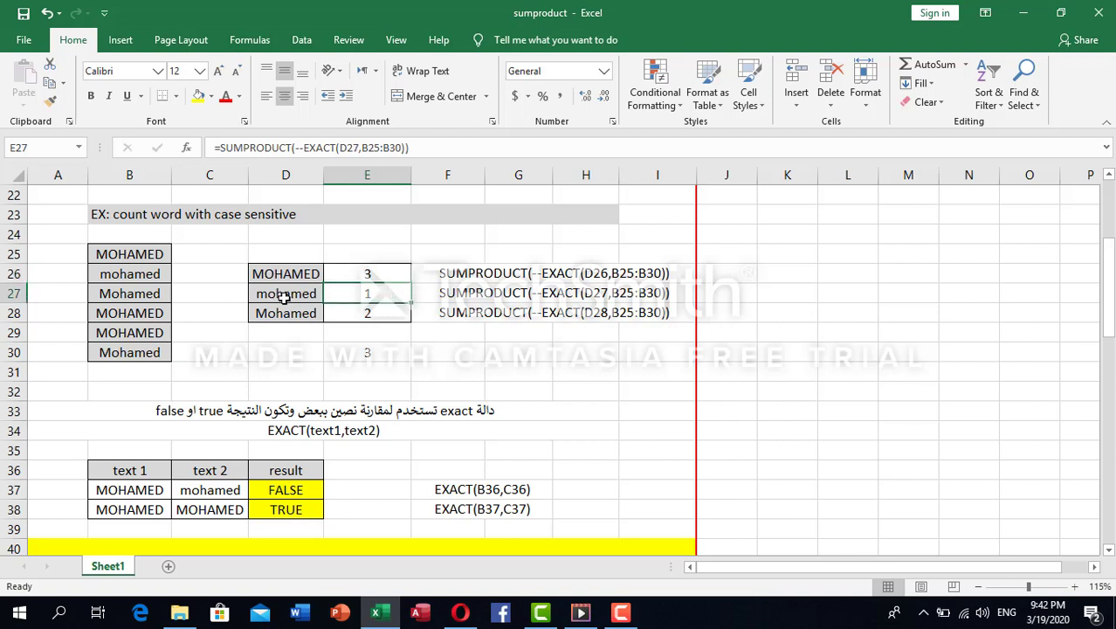
pyautogui.click(155, 279)
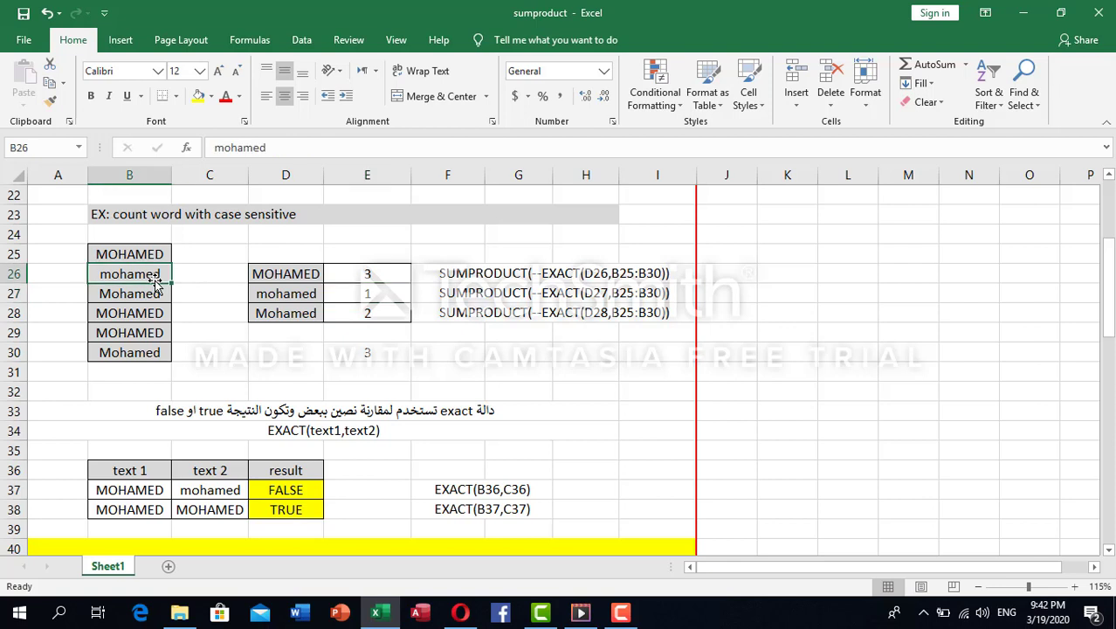
pyautogui.click(276, 308)
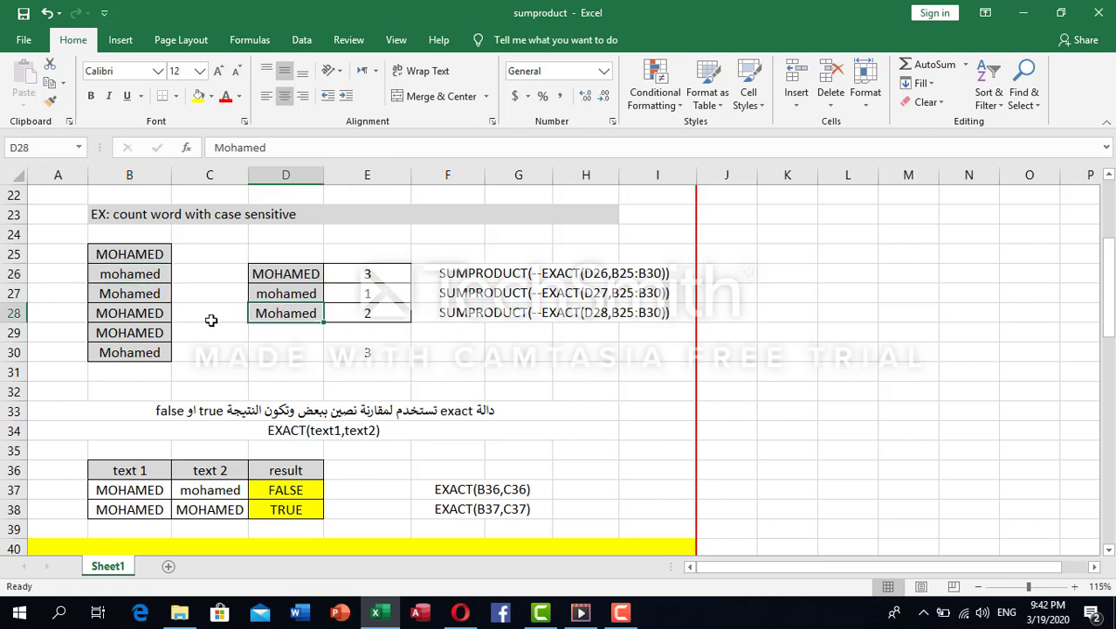
pyautogui.click(111, 296)
pyautogui.click(110, 353)
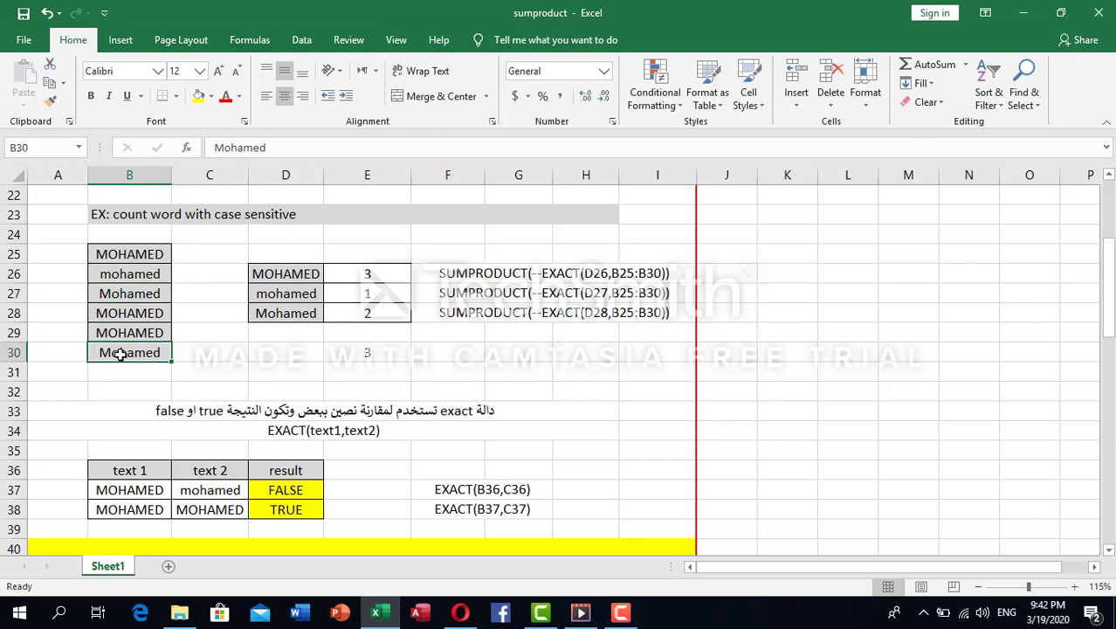
pyautogui.click(363, 309)
pyautogui.click(365, 299)
pyautogui.click(353, 308)
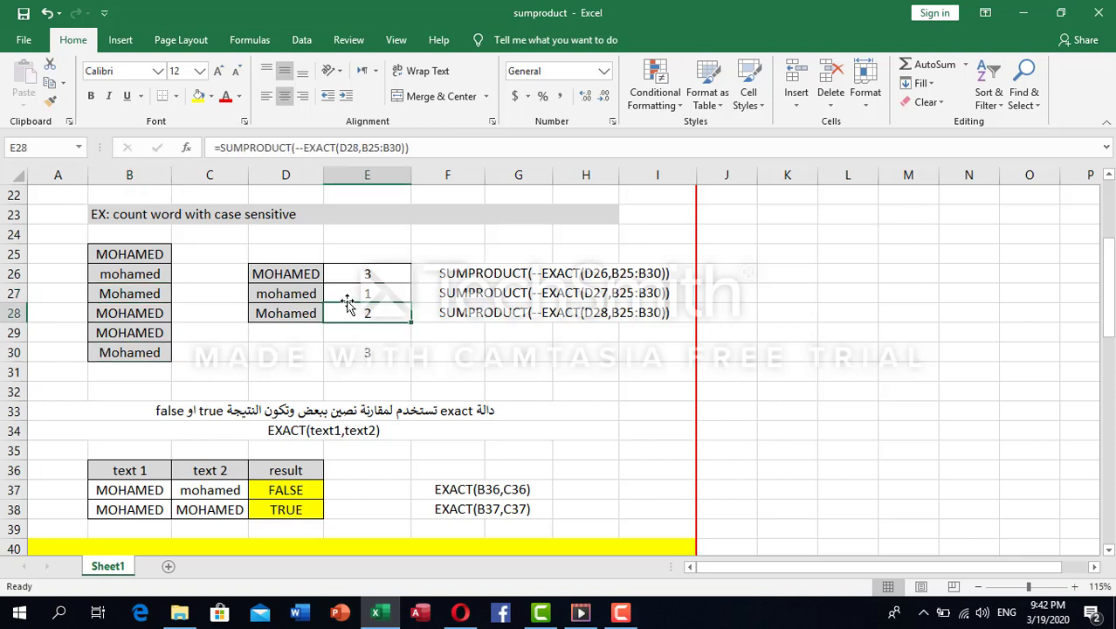
pyautogui.click(368, 276)
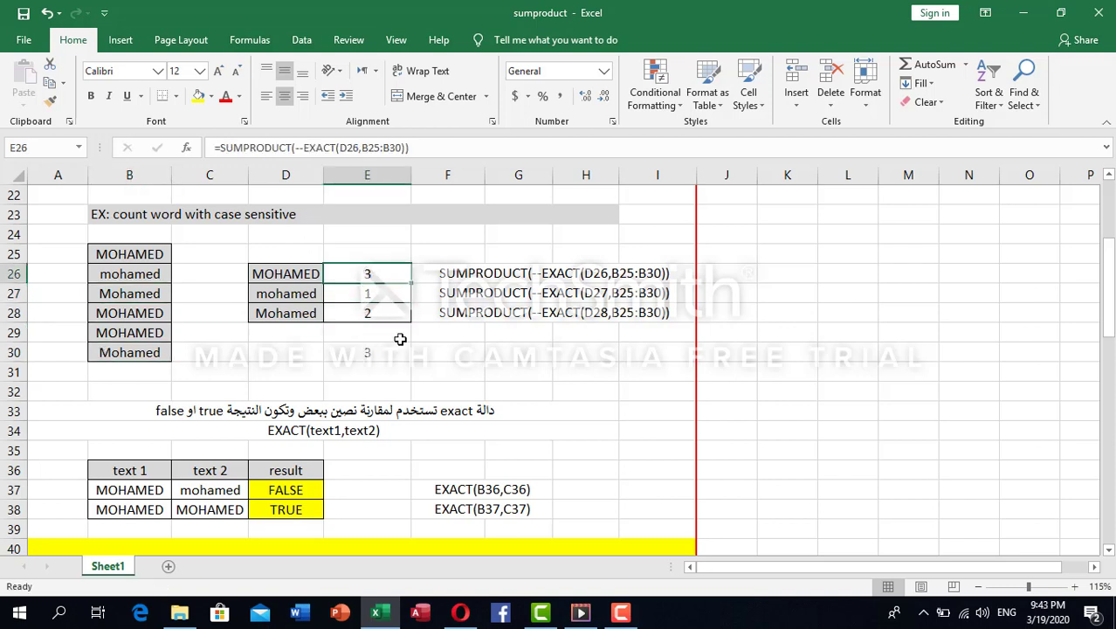
pyautogui.click(371, 354)
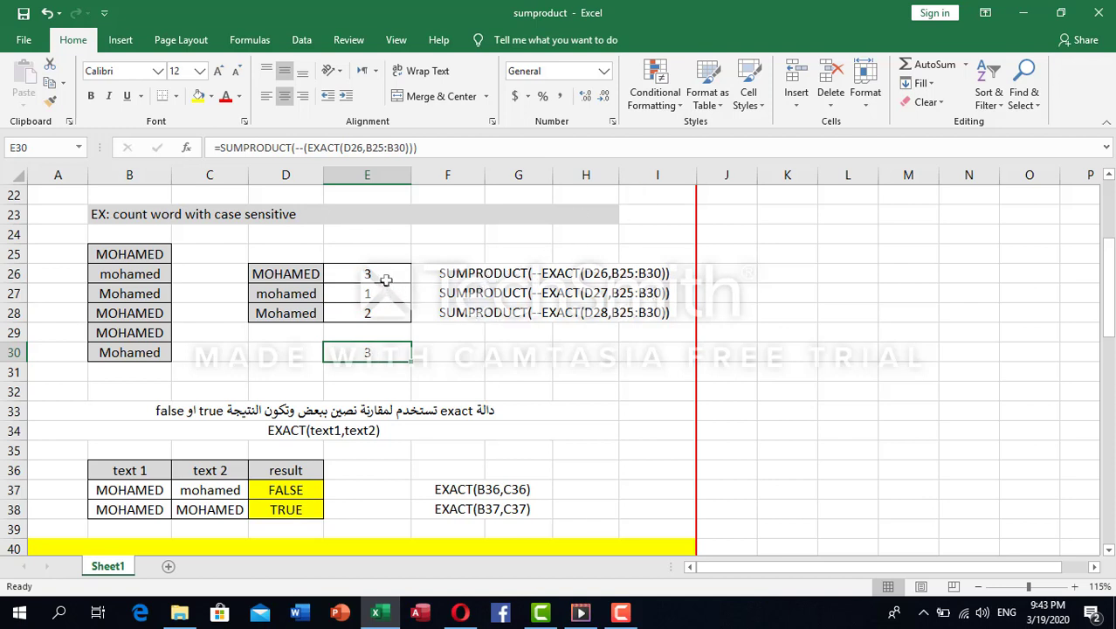
# Go to section E on counting animals between things and examine the cat, dog and camal entries in the things list
pyautogui.scroll(1, 404, 267)
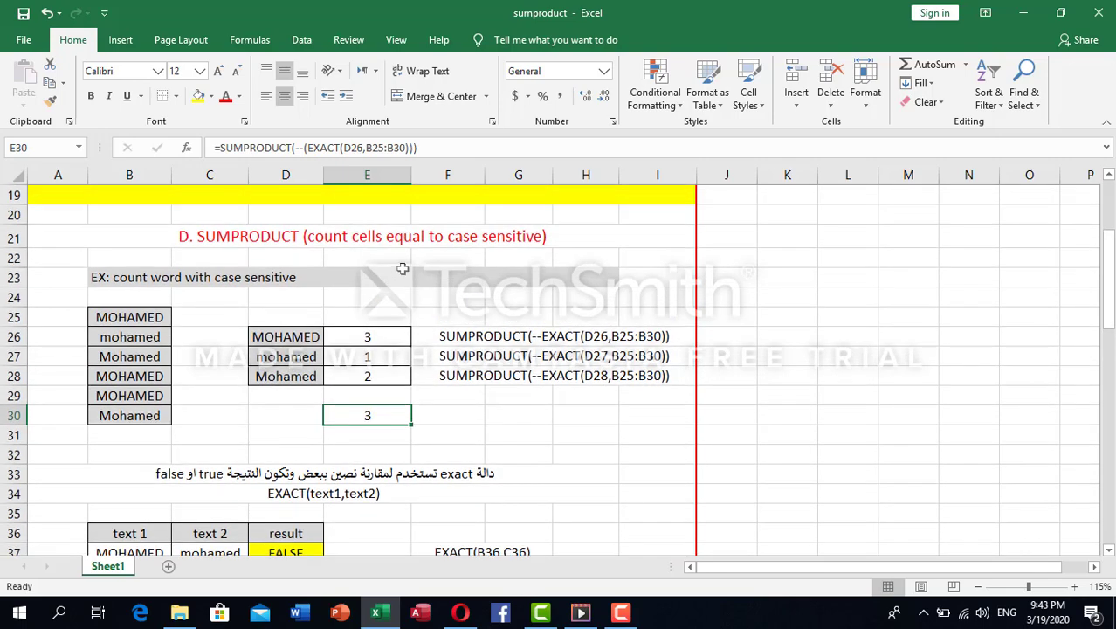
pyautogui.scroll(-5, 402, 269)
pyautogui.scroll(-1, 404, 262)
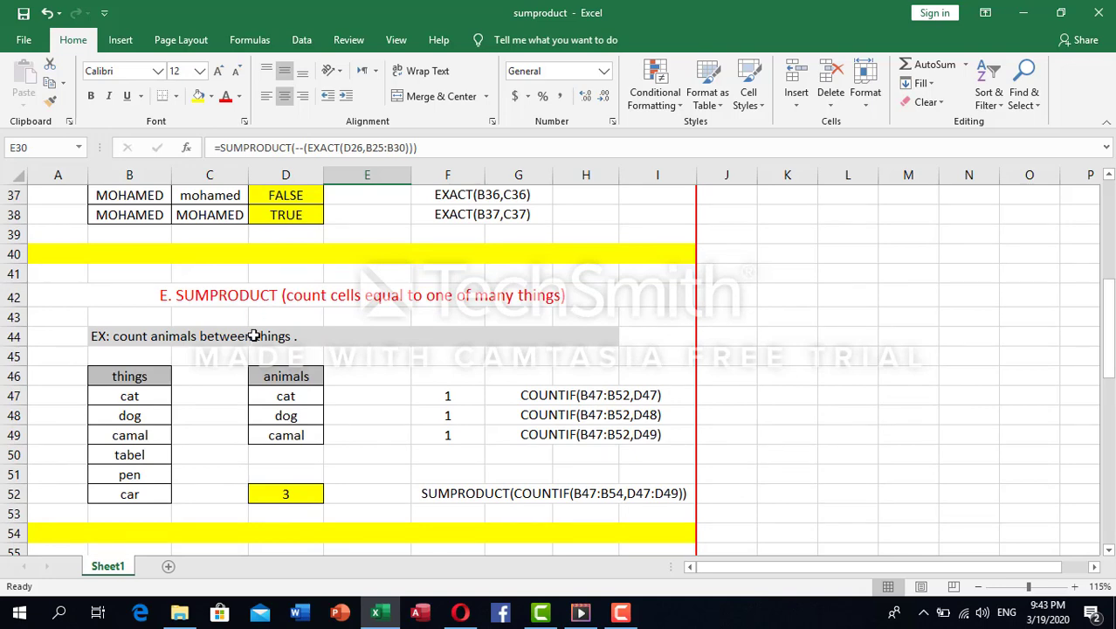
pyautogui.scroll(-1, 276, 325)
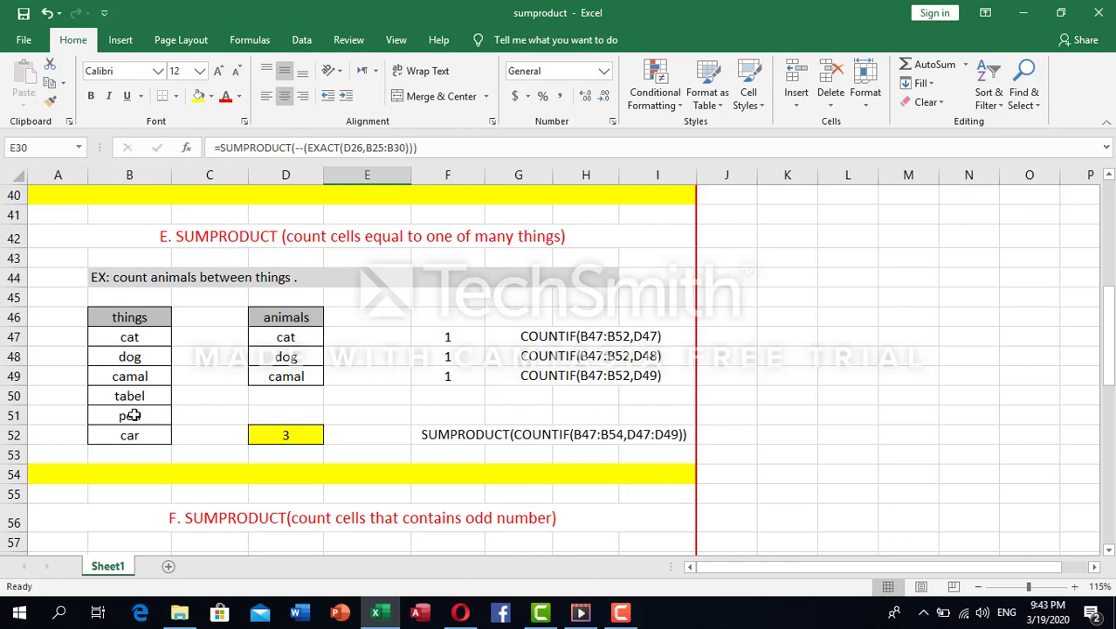
pyautogui.click(137, 336)
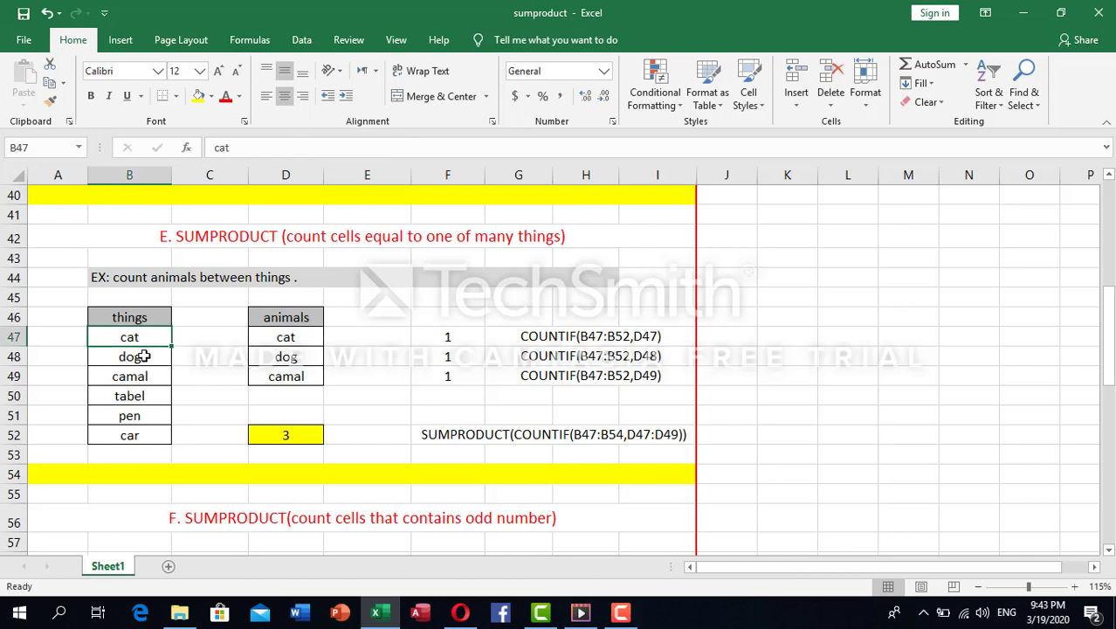
pyautogui.click(144, 358)
pyautogui.click(144, 378)
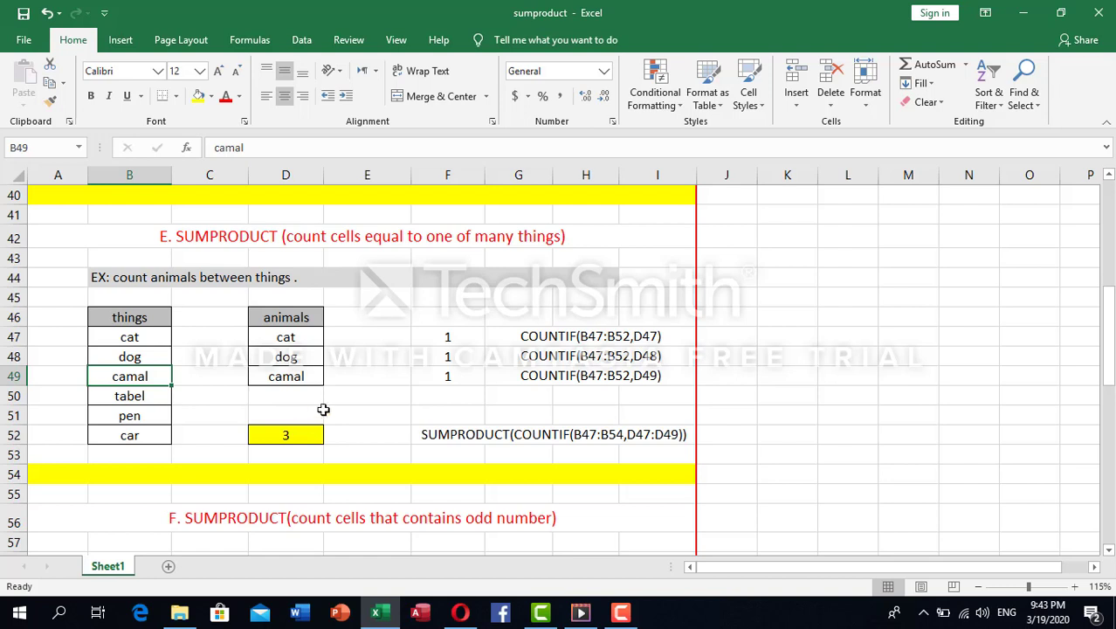
# Examine the COUNTIF formulas in F47:F49 and the things range and animal cell that they refer to
pyautogui.click(376, 406)
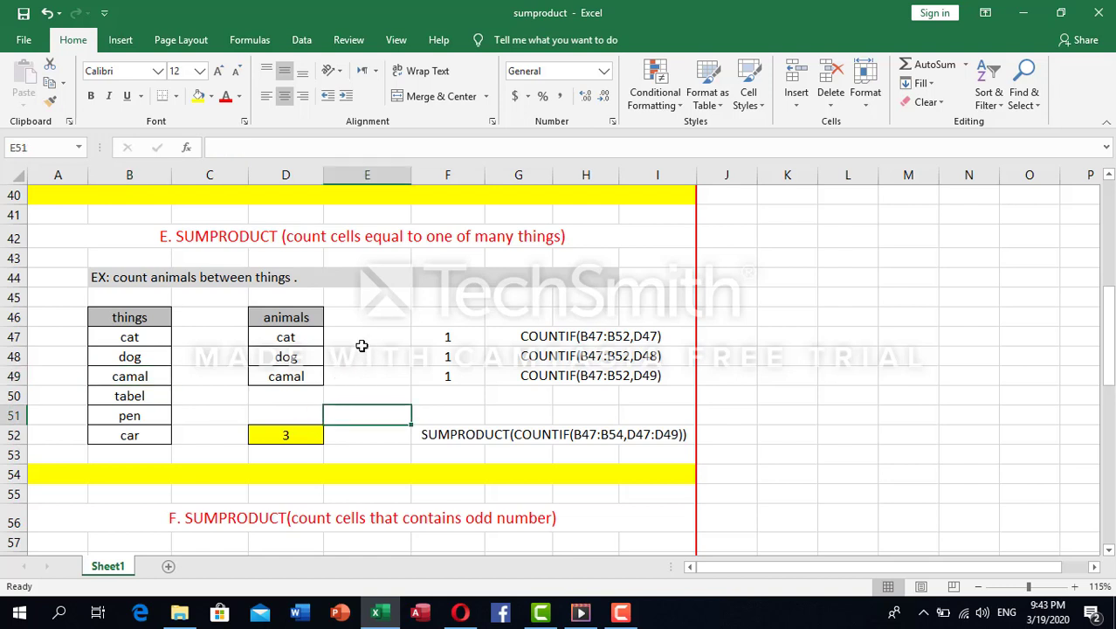
pyautogui.click(413, 338)
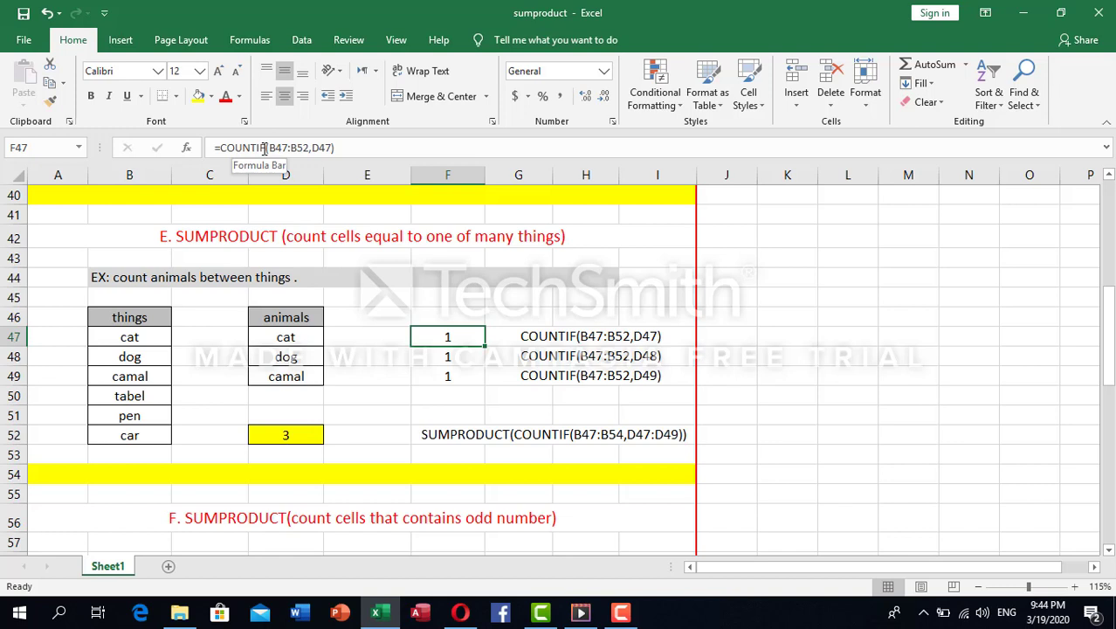
pyautogui.click(321, 149)
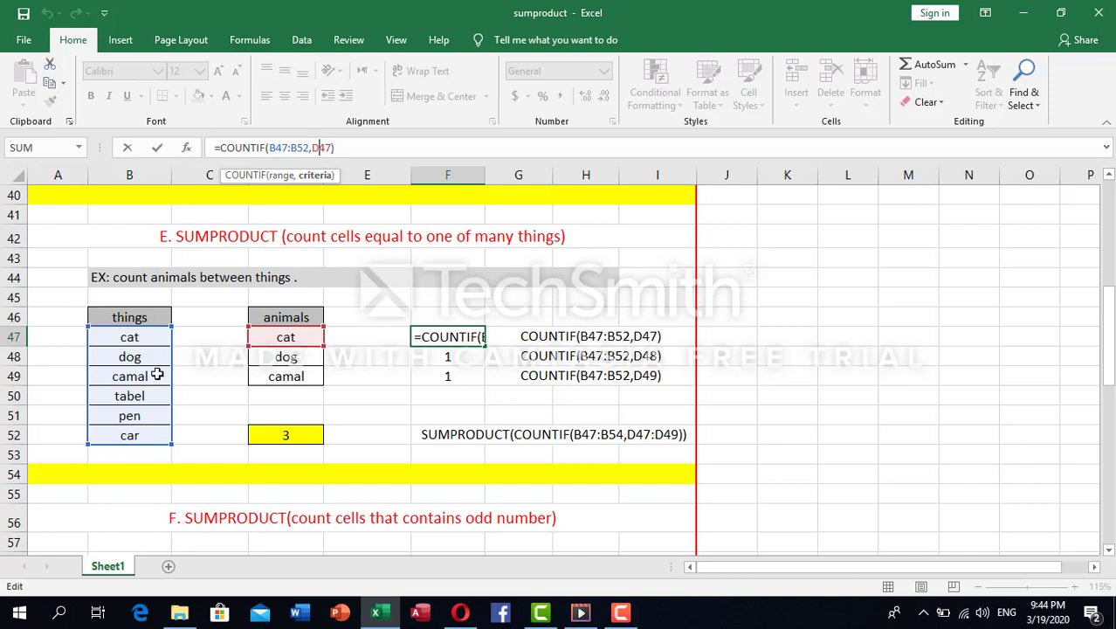
pyautogui.hotkey('ctrl', 'Return')
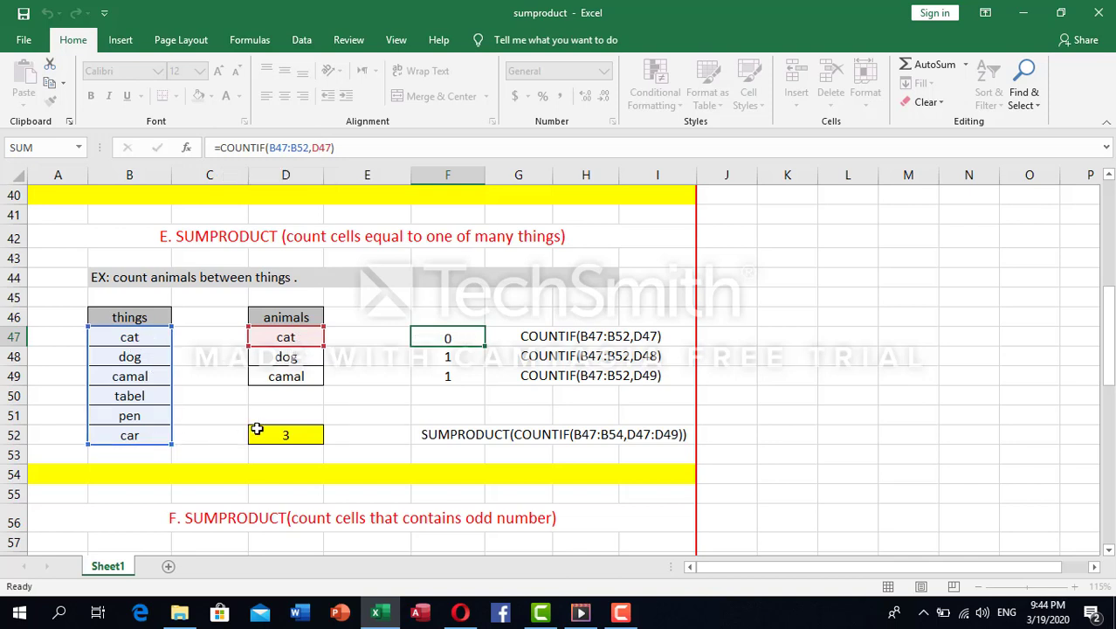
pyautogui.click(447, 358)
pyautogui.click(444, 330)
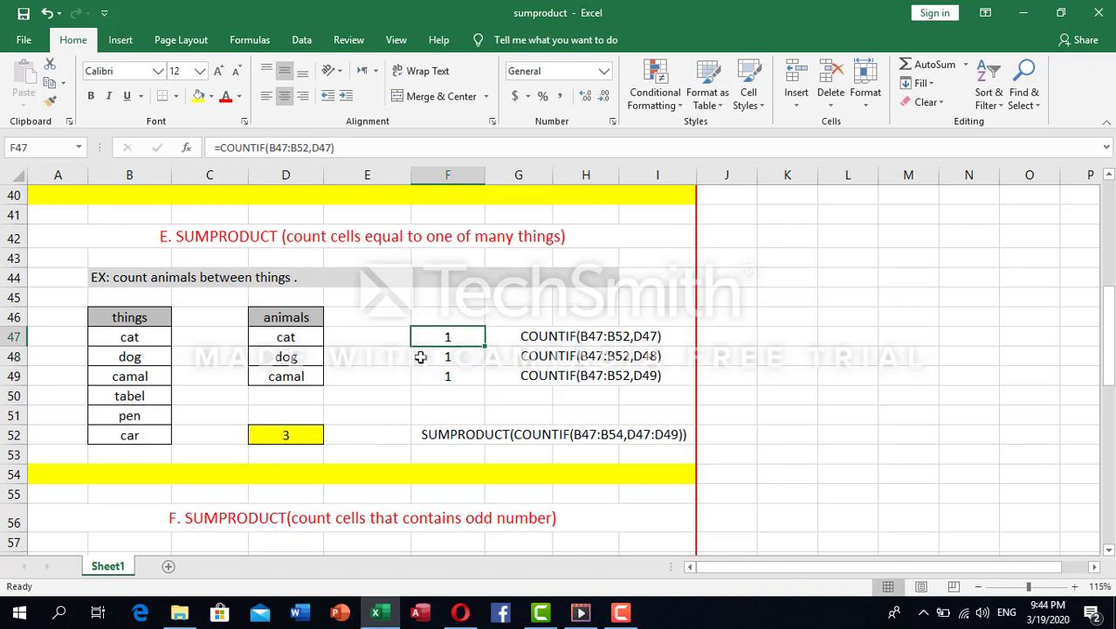
pyautogui.click(420, 357)
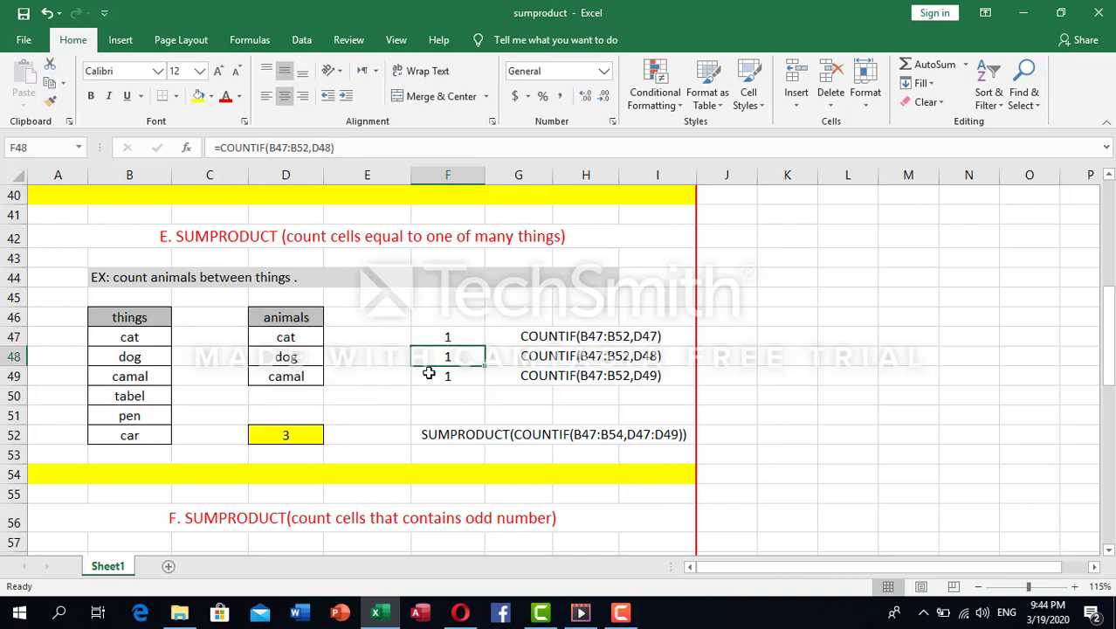
pyautogui.click(428, 375)
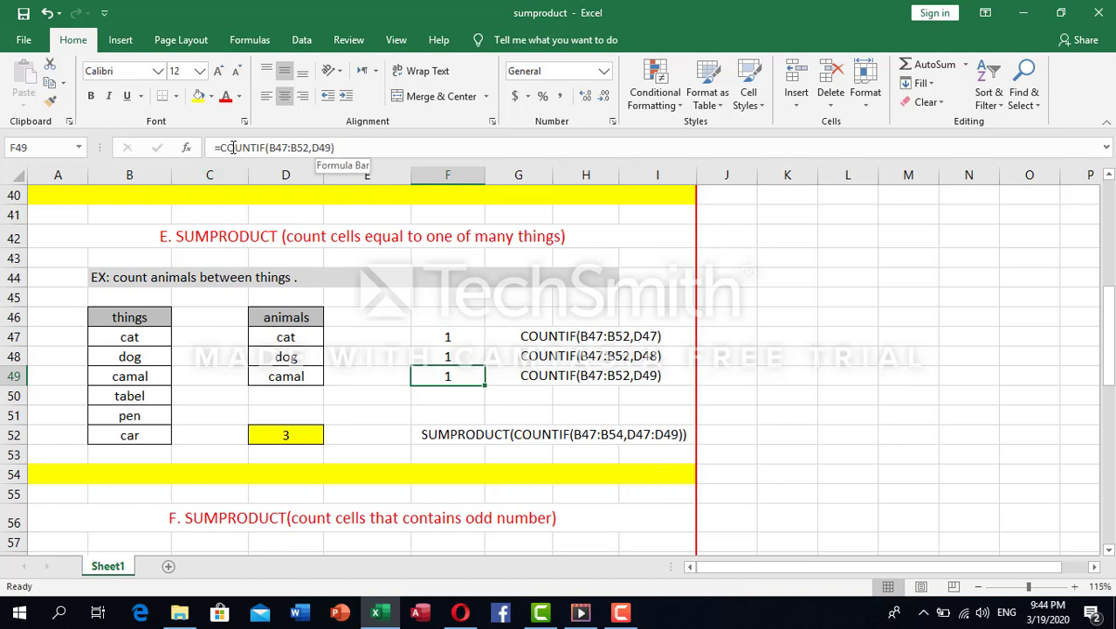
# Extend the formula in F49 with +COUNTIF(B47:B52,D48) so that it also counts dog
pyautogui.click(352, 146)
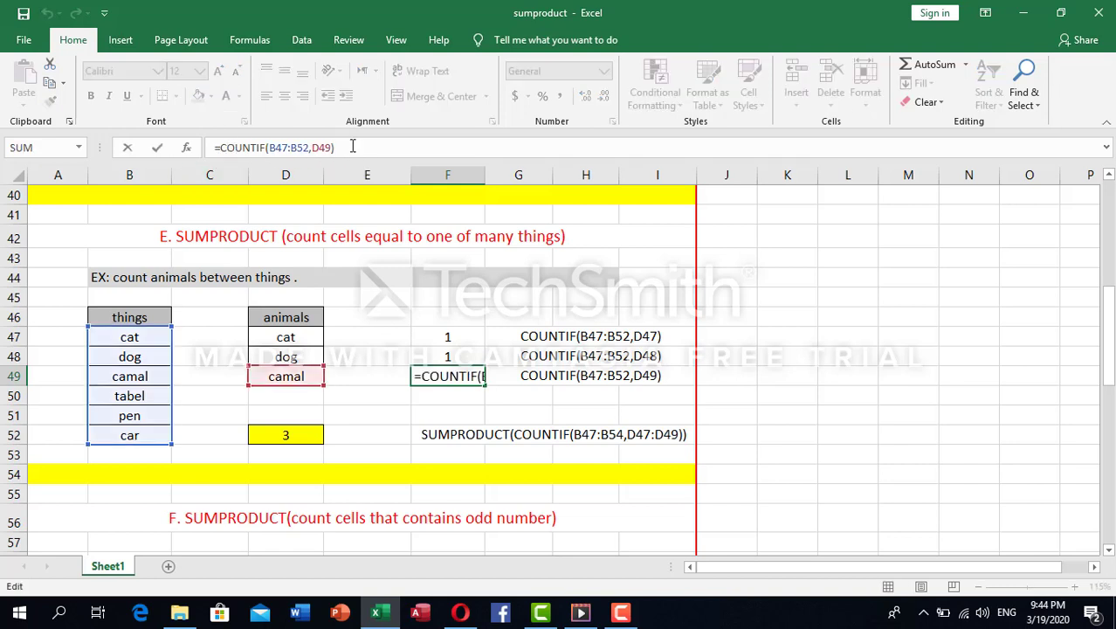
pyautogui.write('+')
pyautogui.write('count')
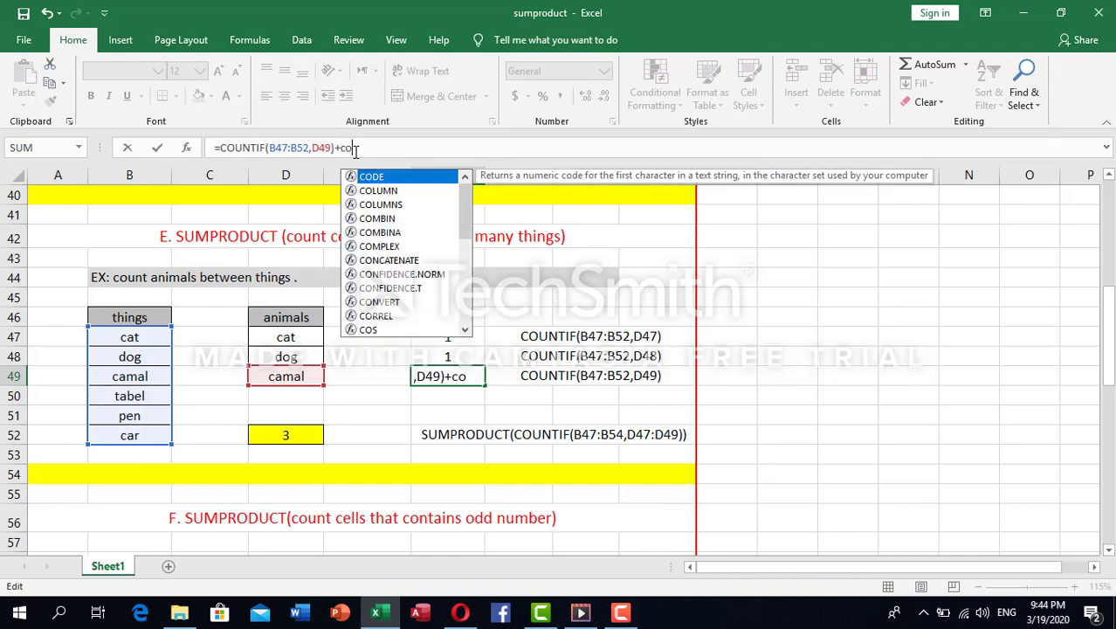
pyautogui.write('if')
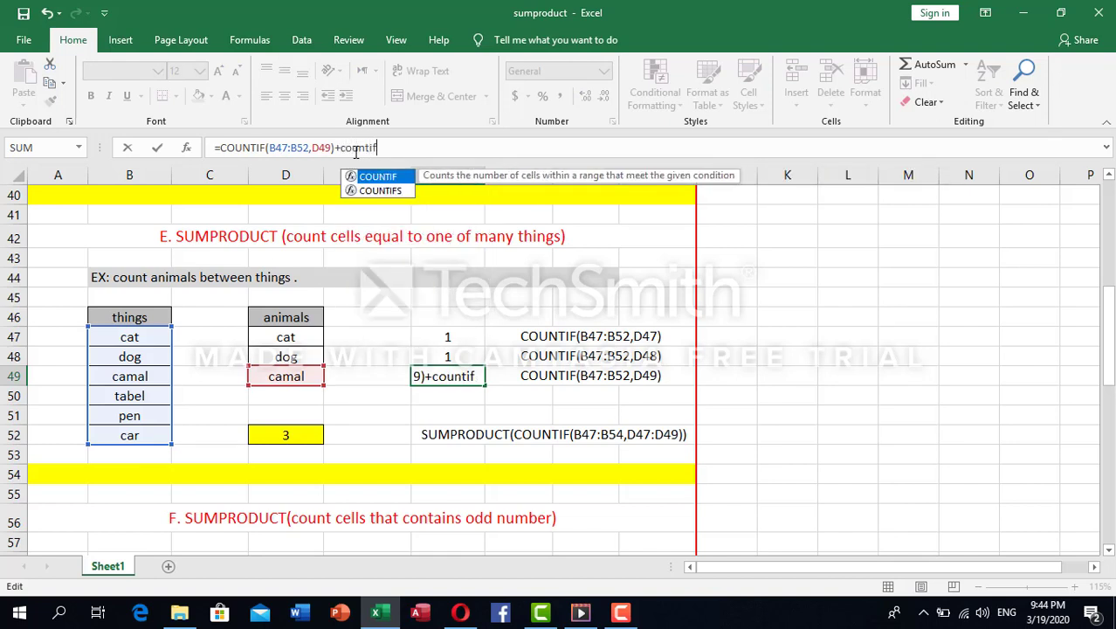
pyautogui.write('(')
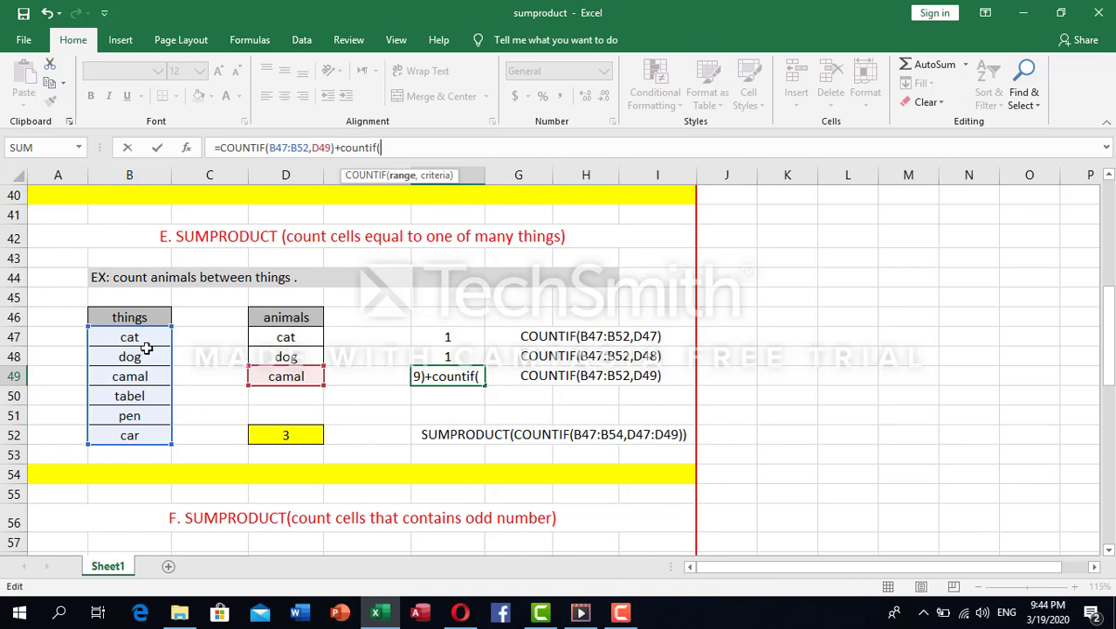
pyautogui.moveTo(145, 342); pyautogui.dragTo(149, 439)
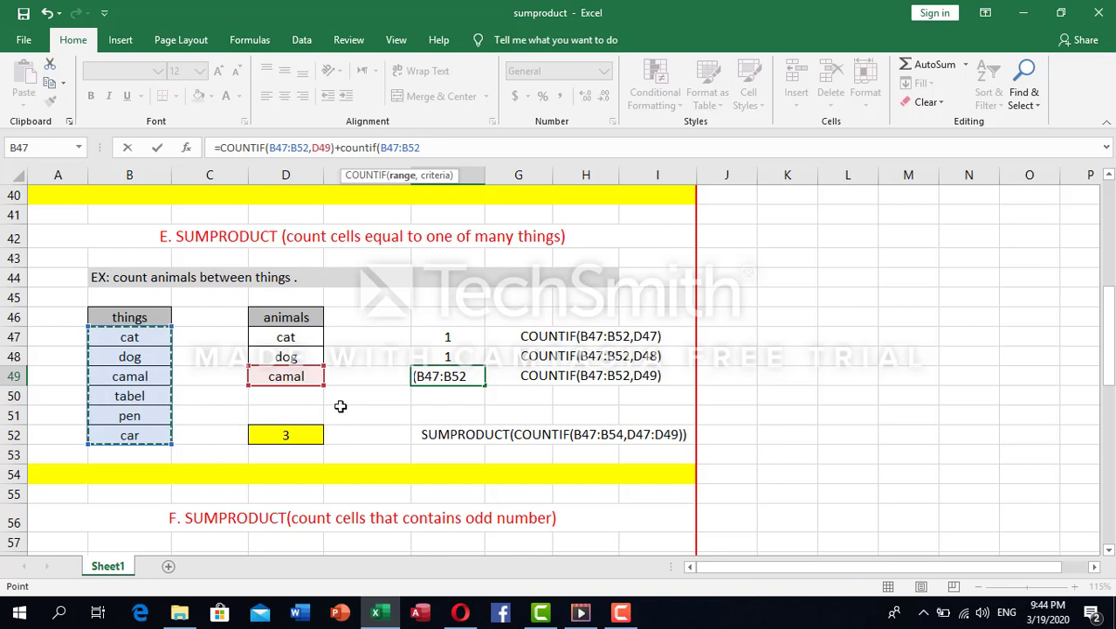
pyautogui.click(299, 356)
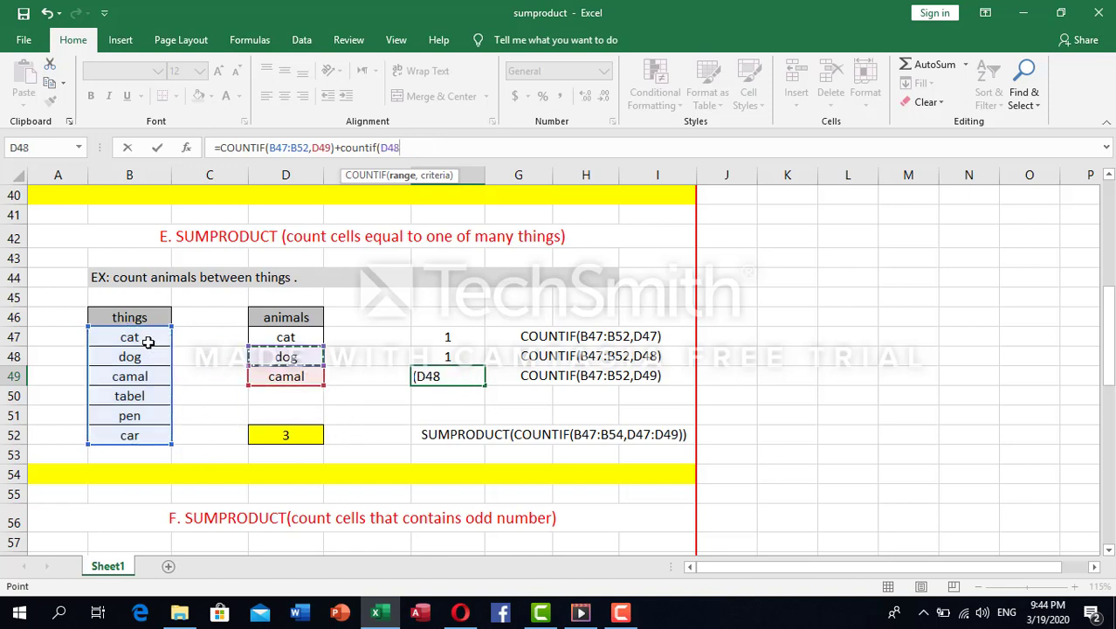
pyautogui.moveTo(149, 341); pyautogui.dragTo(131, 435)
pyautogui.write(',')
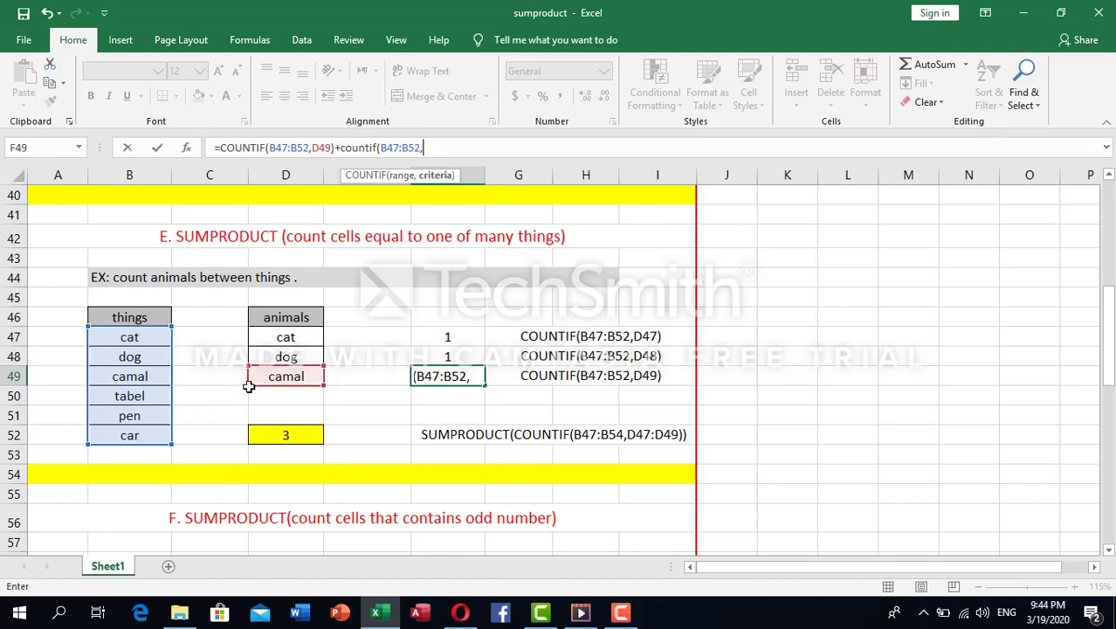
pyautogui.click(289, 357)
pyautogui.write(')')
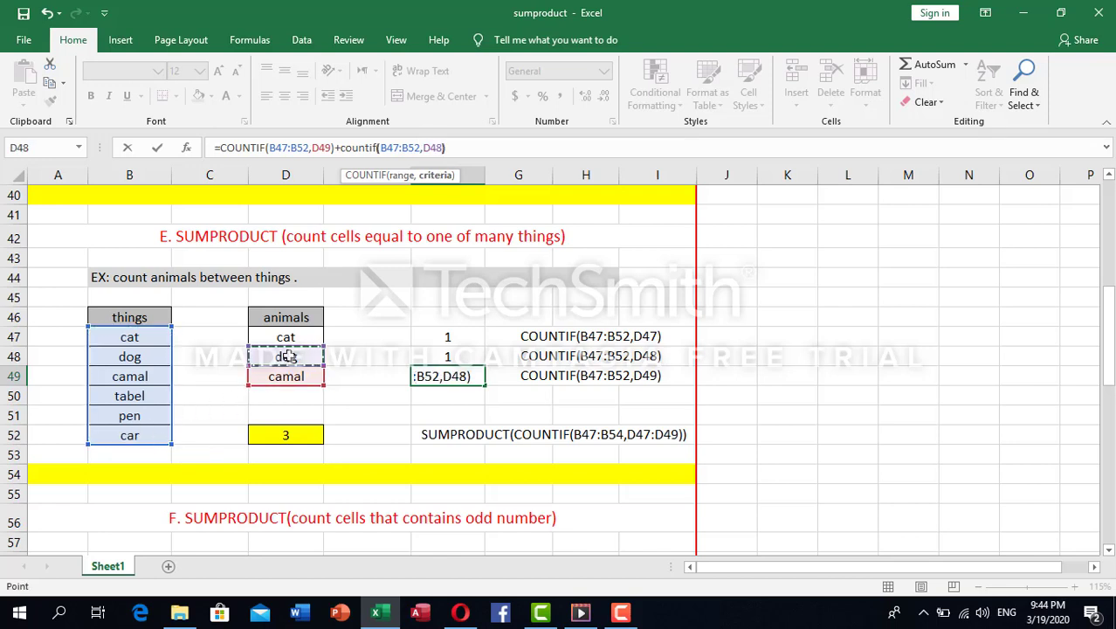
# Add +COUNTIF(B47:B52,D47) to the end of the F49 formula to include cat, and enter the formula
pyautogui.write('+cou')
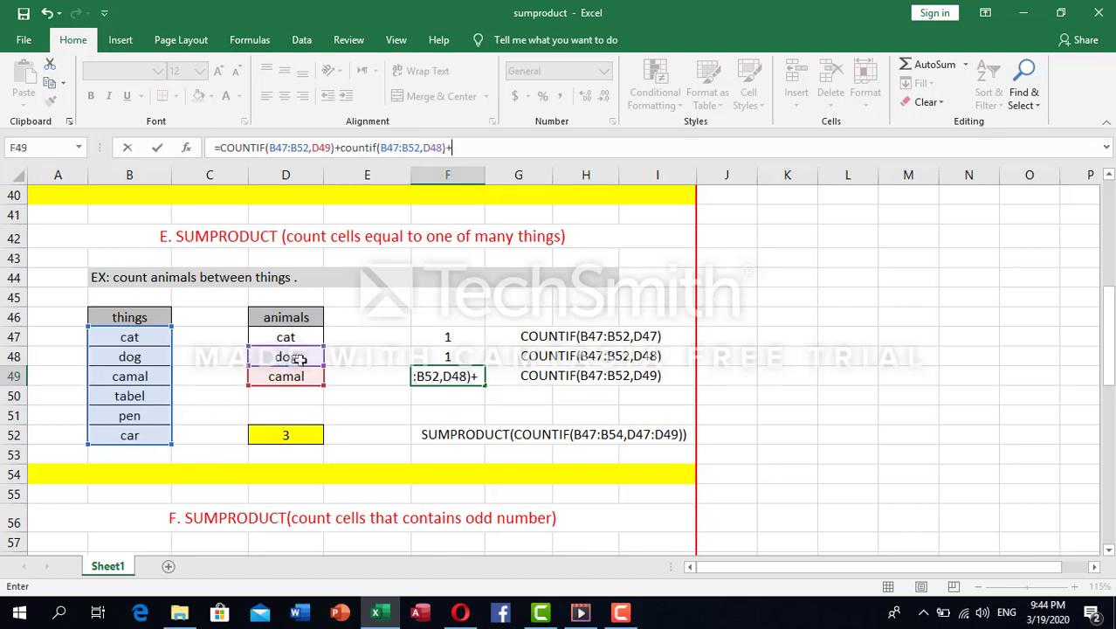
pyautogui.write('ntif')
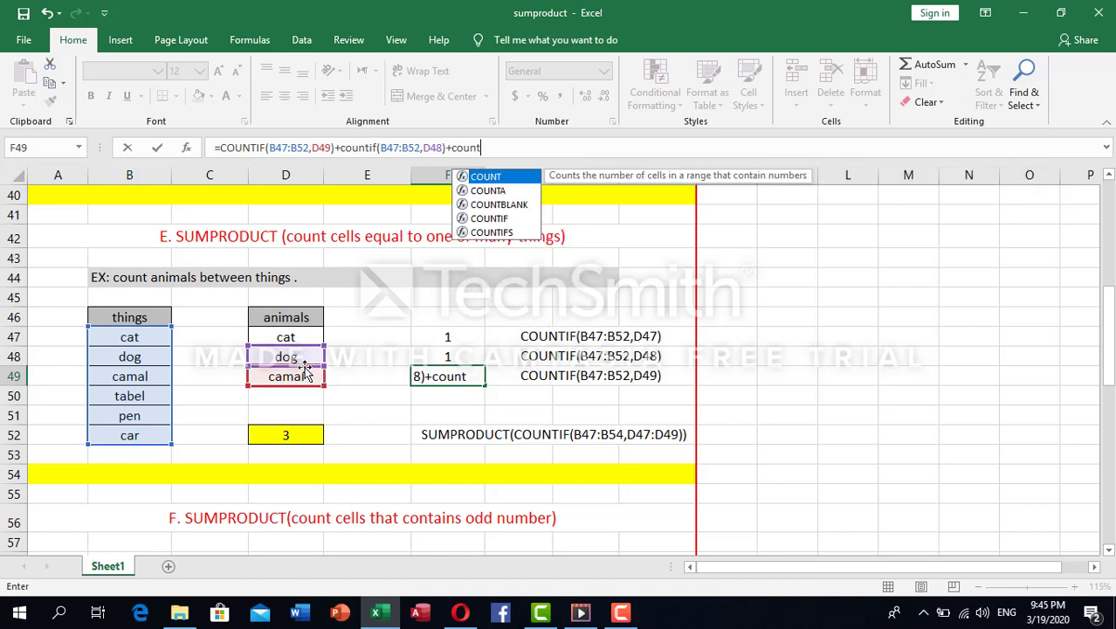
pyautogui.write('(')
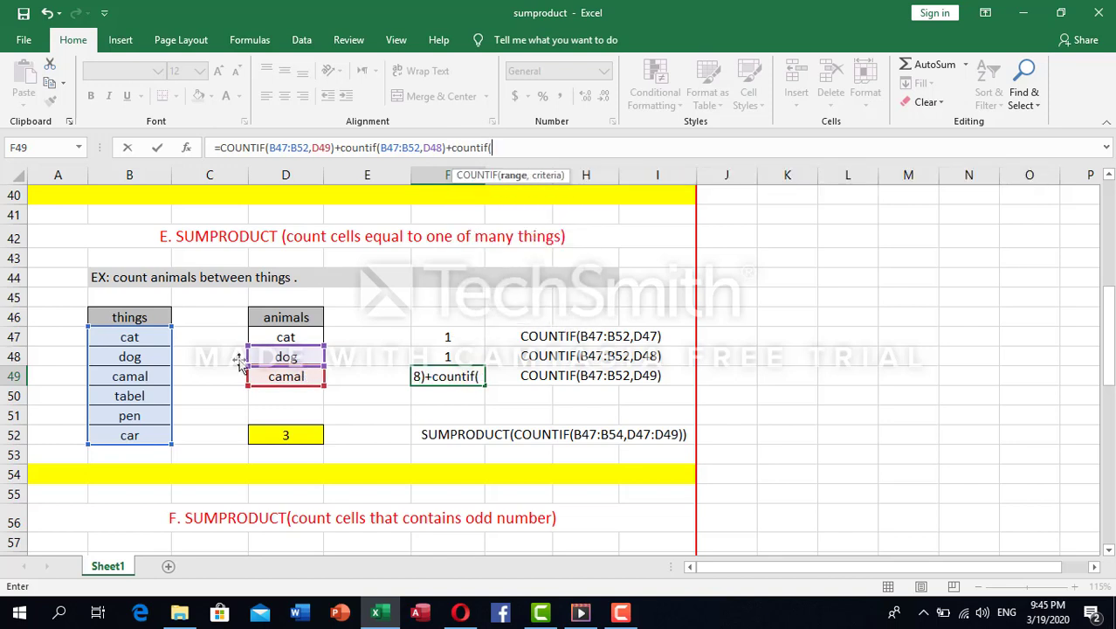
pyautogui.moveTo(103, 338); pyautogui.dragTo(100, 429)
pyautogui.write(',')
pyautogui.click(274, 339)
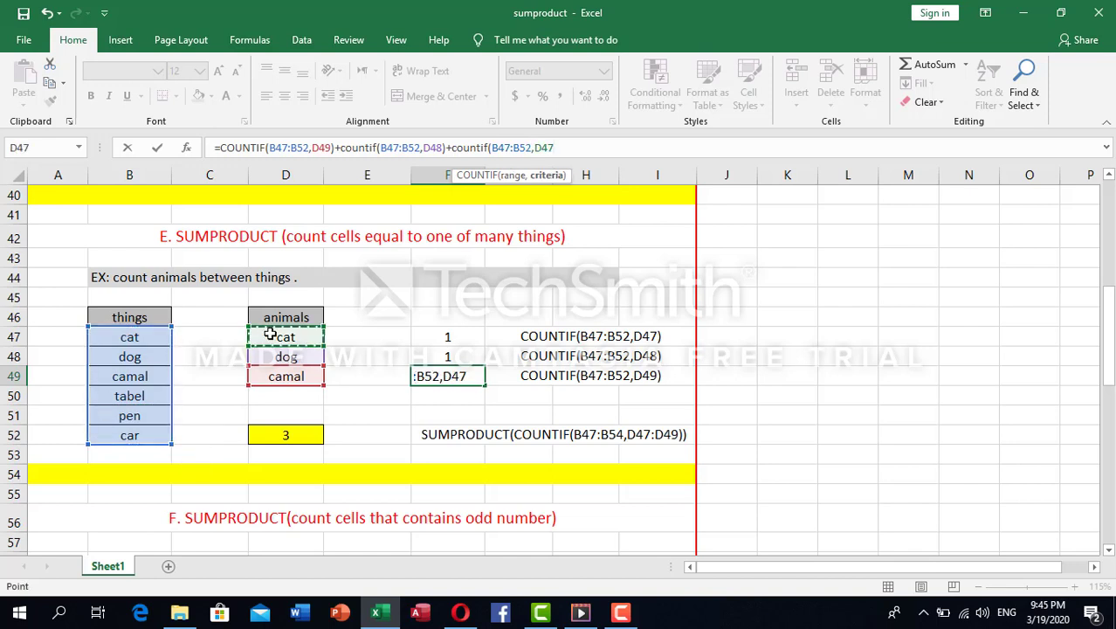
pyautogui.write(')')
pyautogui.press('Return')
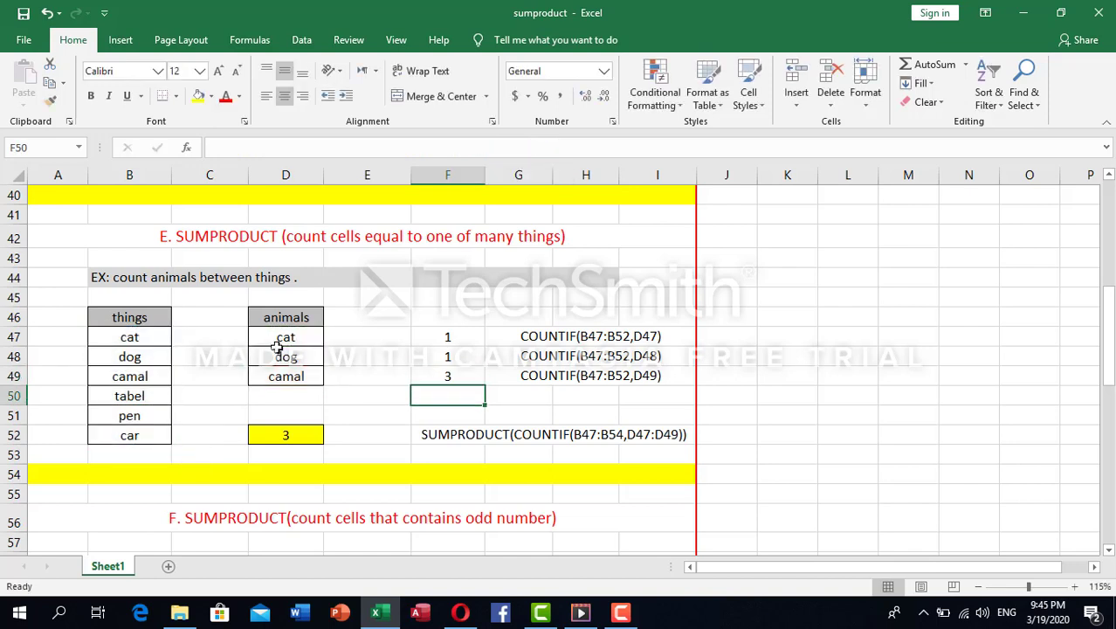
# Review the combined COUNTIF formula in F49, then undo that formula change
pyautogui.click(431, 378)
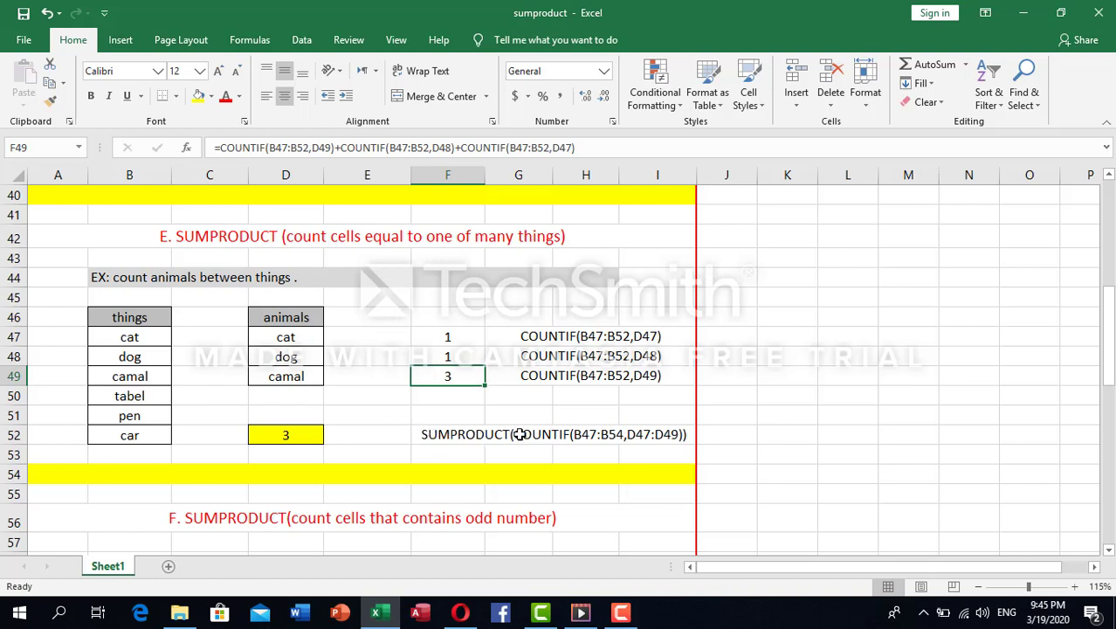
pyautogui.hotkey('ctrl', 'z')
pyautogui.click(436, 398)
# Start a SUMPRODUCT formula in F51 and move its argument hint below the sample formula in row 52
pyautogui.click(436, 420)
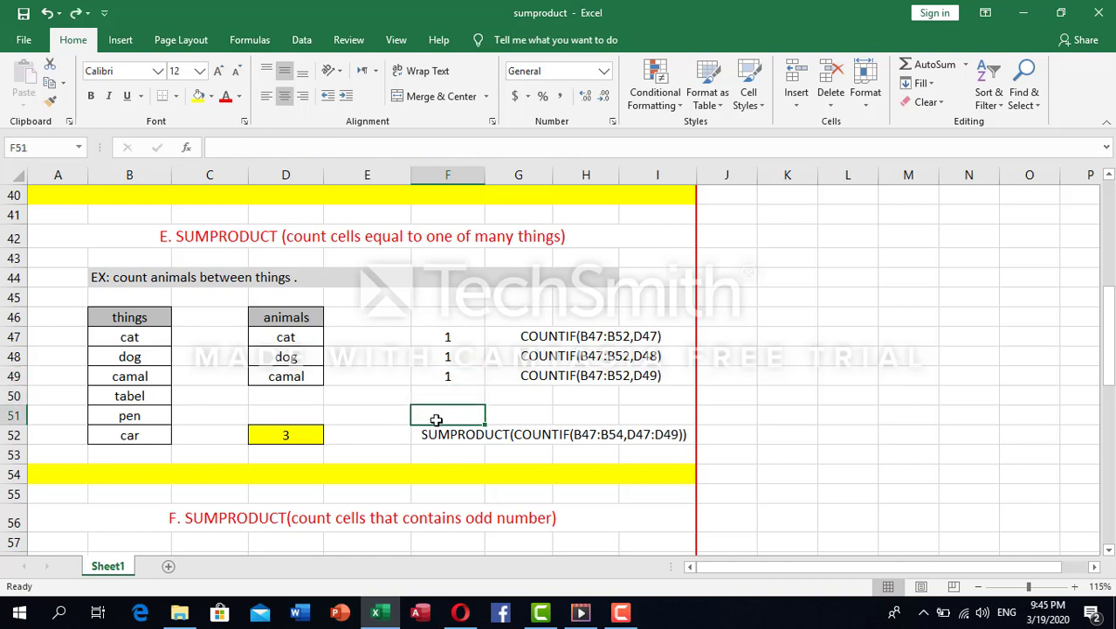
pyautogui.write('=su')
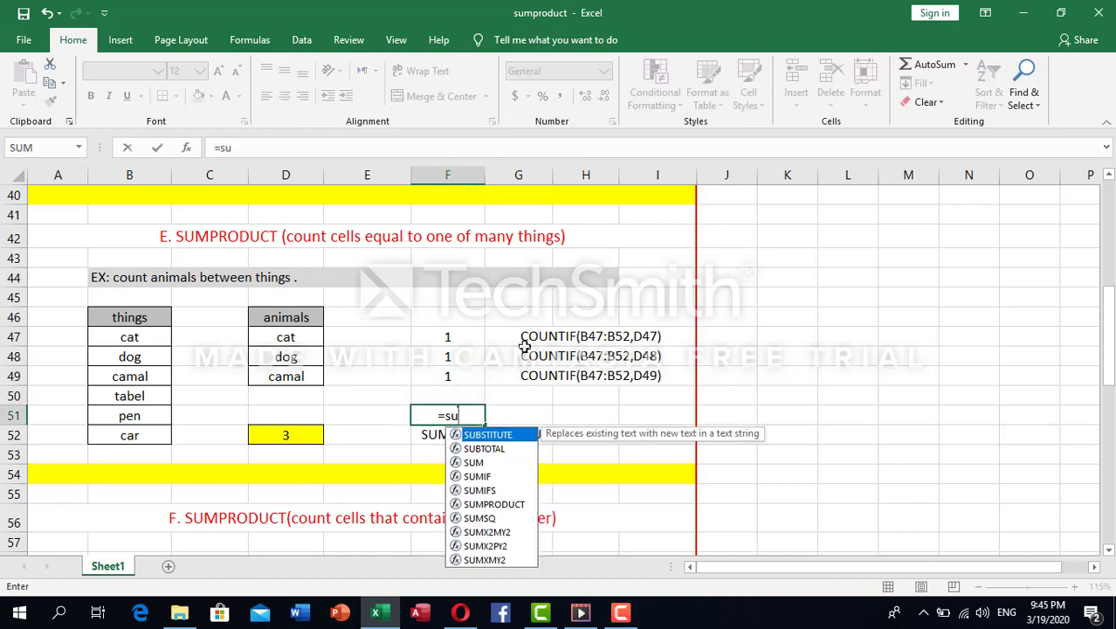
pyautogui.write('mprodu')
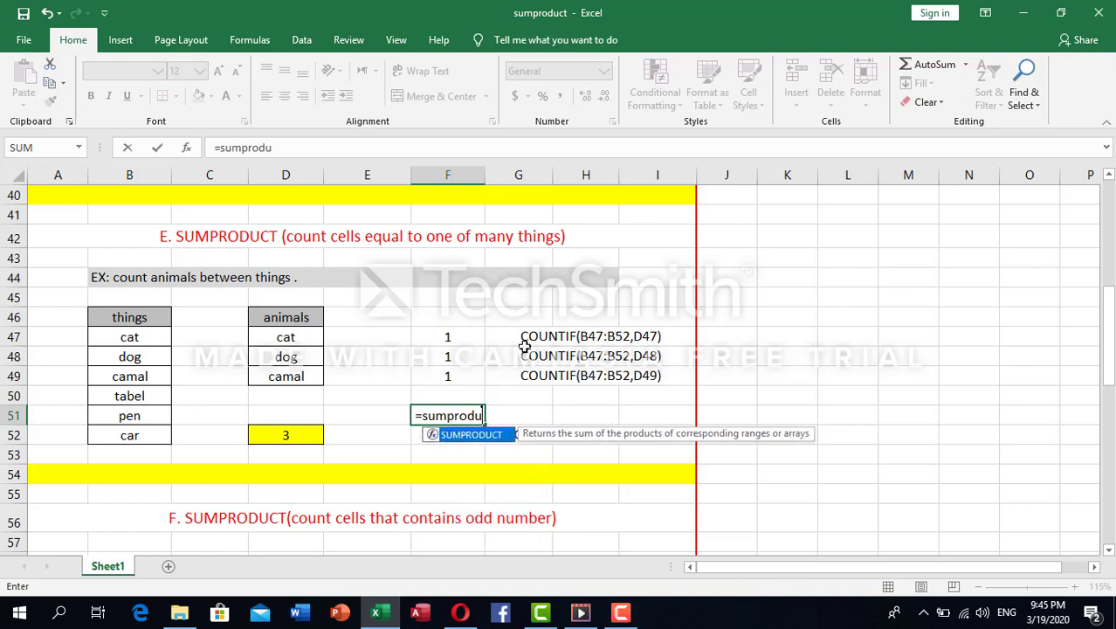
pyautogui.write('ct(')
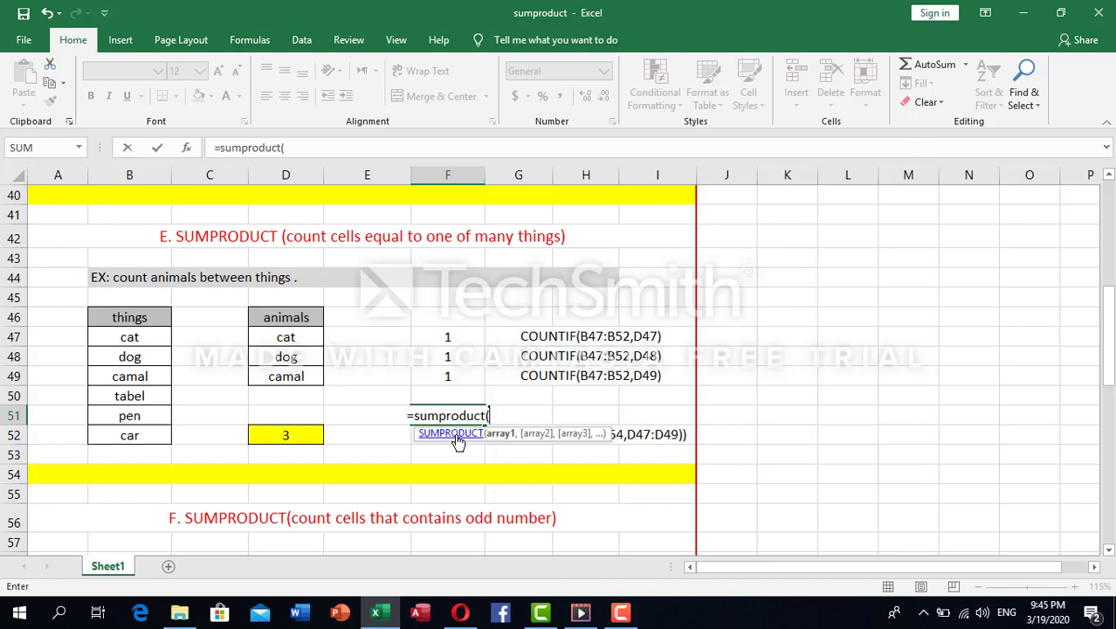
pyautogui.click(434, 440)
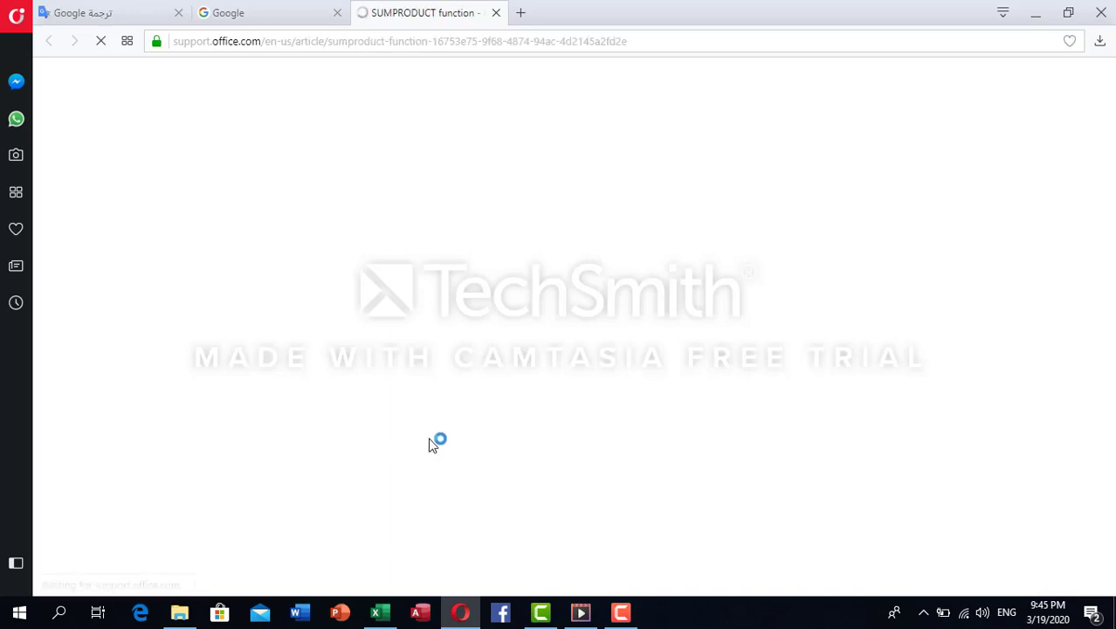
pyautogui.hotkey('alt', 'Tab')
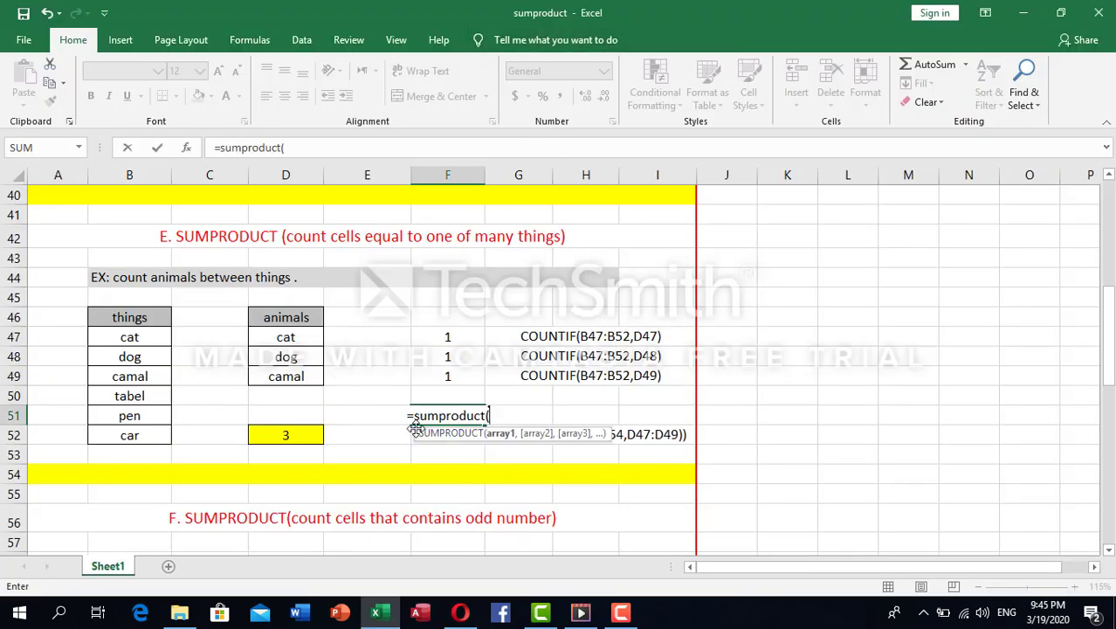
pyautogui.moveTo(414, 429); pyautogui.dragTo(402, 449)
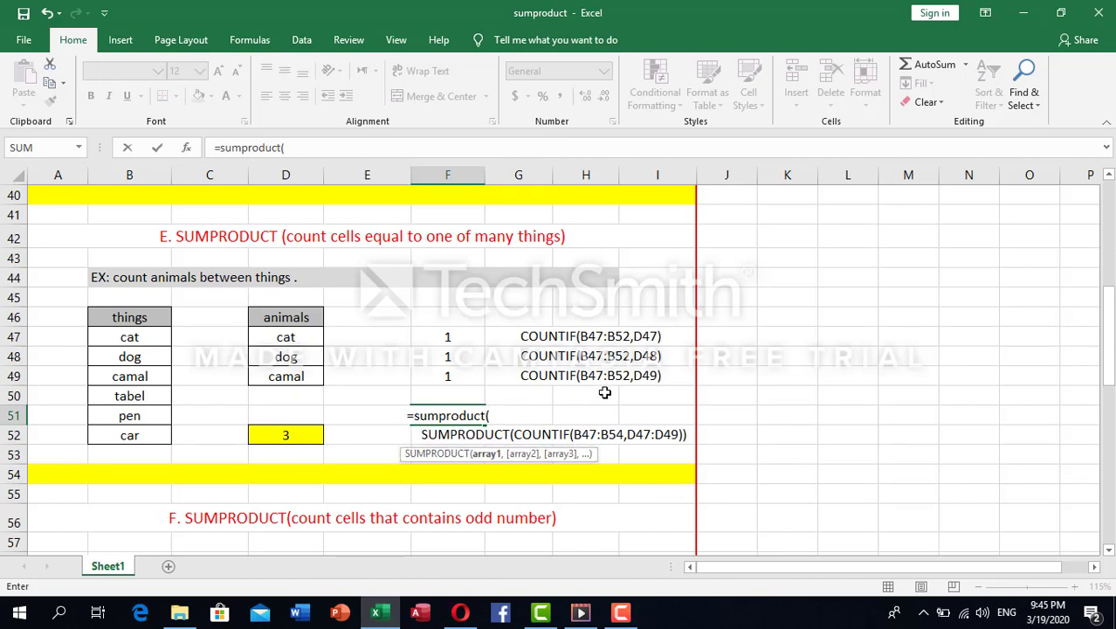
# Complete the F51 formula as =SUMPRODUCT(COUNTIF(B47:B52,D47:D49)), accepting the correction for the missing parenthesis
pyautogui.write('co')
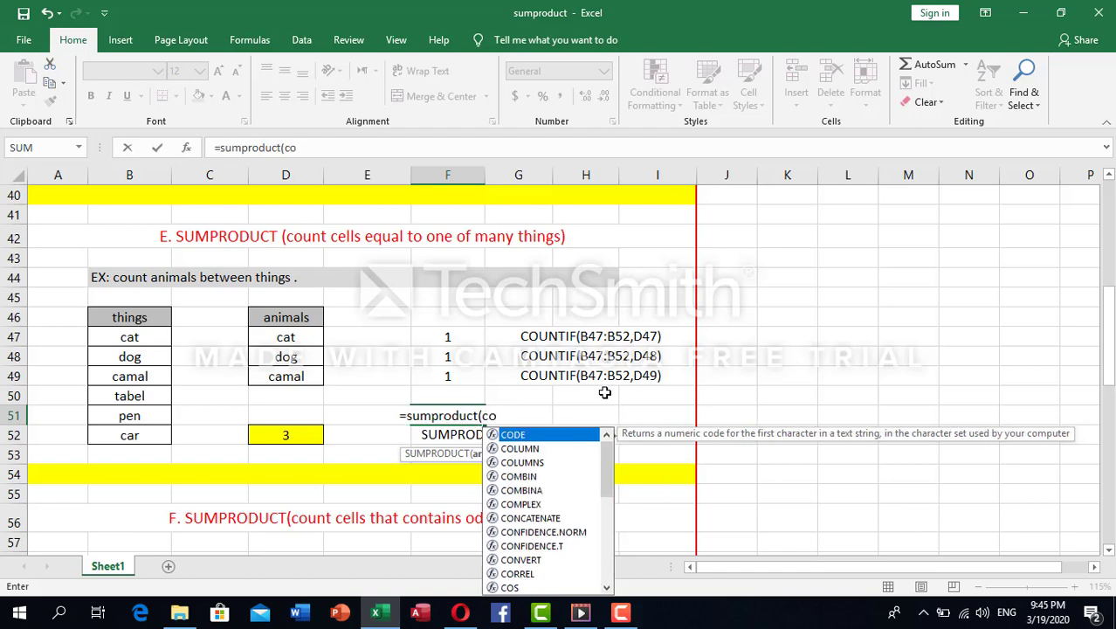
pyautogui.write('untif')
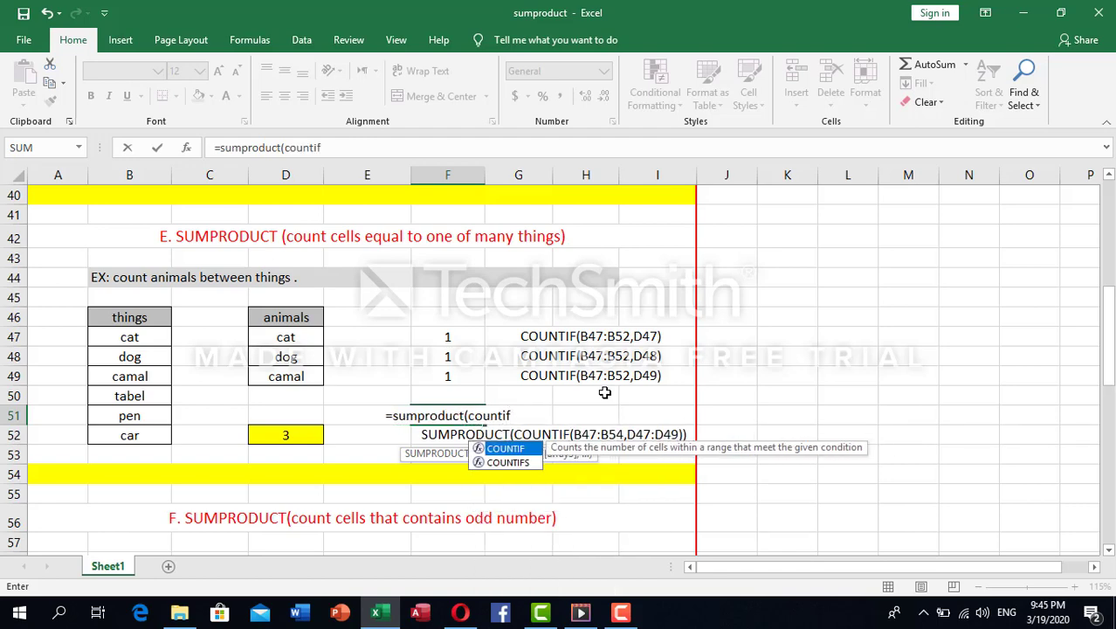
pyautogui.write('(')
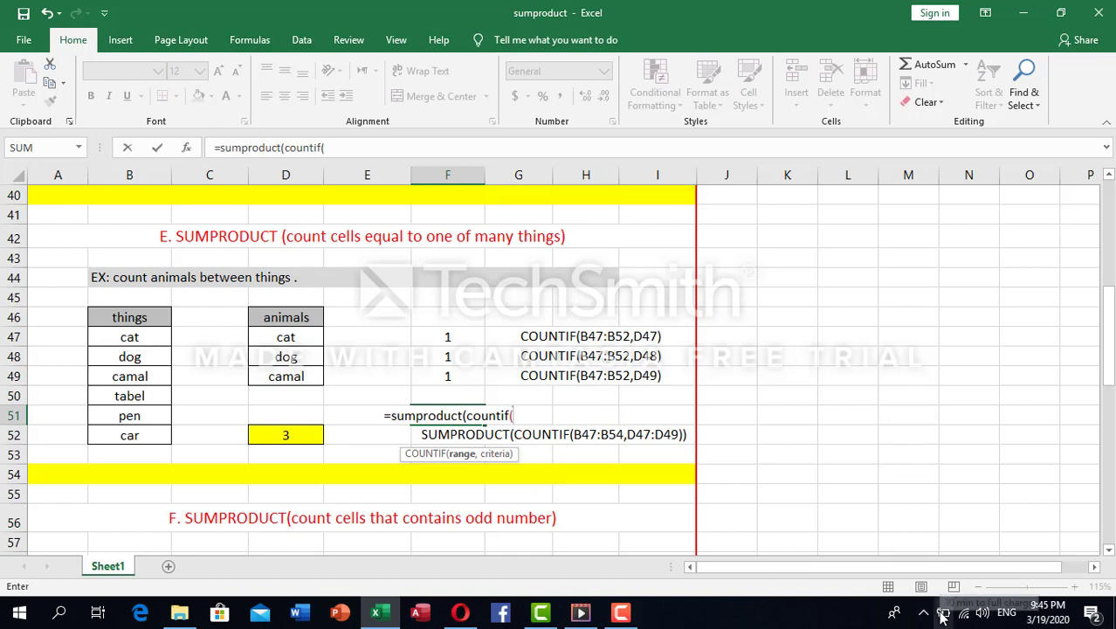
pyautogui.moveTo(148, 336); pyautogui.dragTo(136, 445)
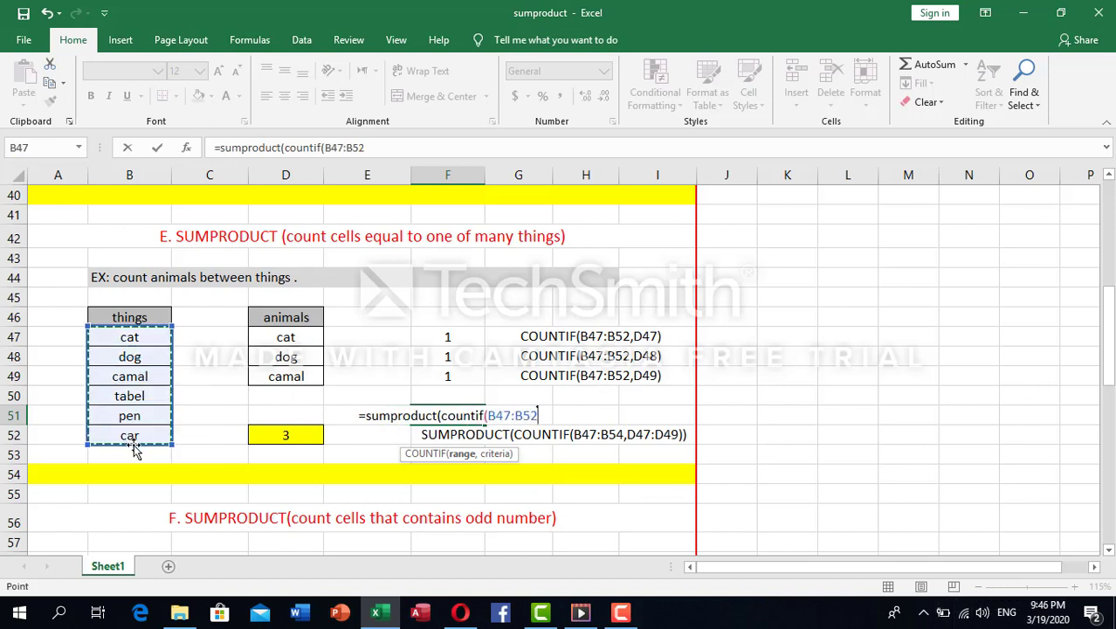
pyautogui.write(',')
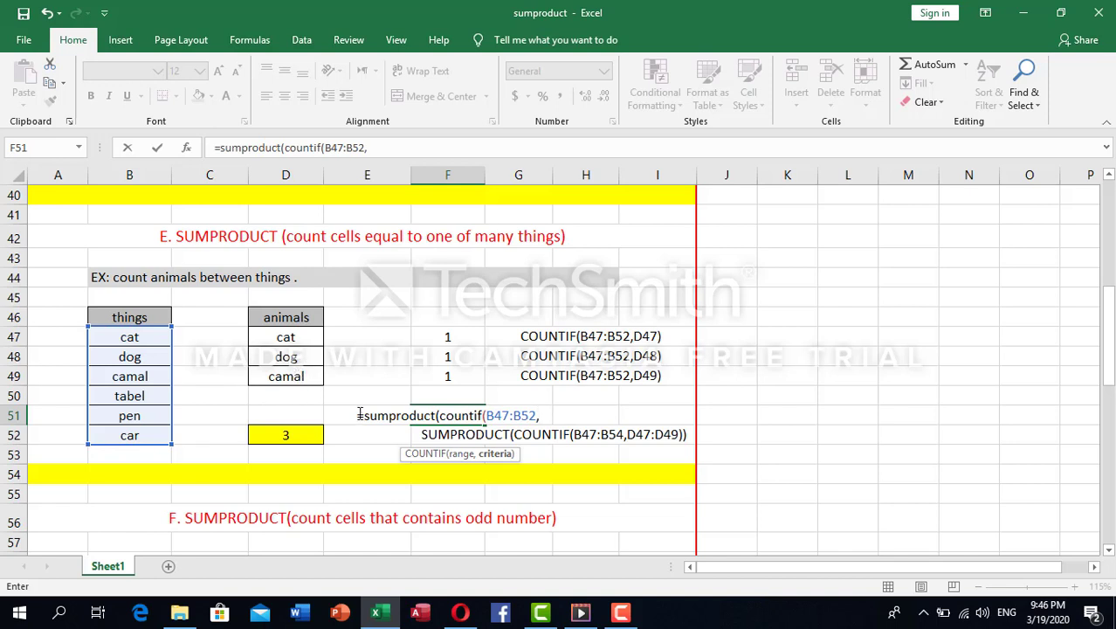
pyautogui.moveTo(310, 339); pyautogui.dragTo(300, 373)
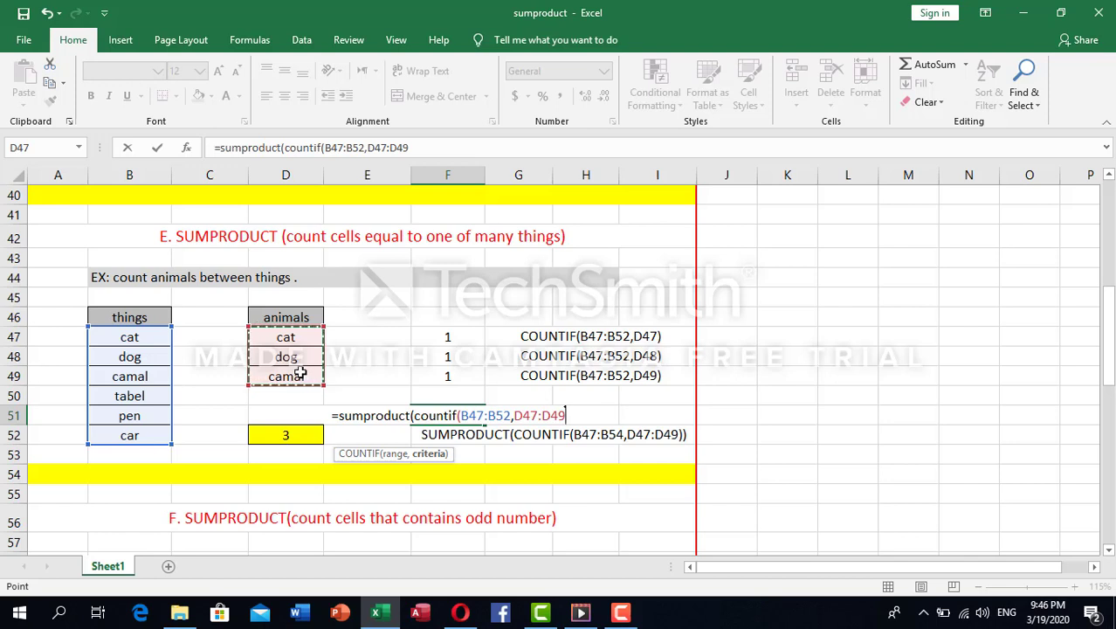
pyautogui.write(')')
pyautogui.press('Return')
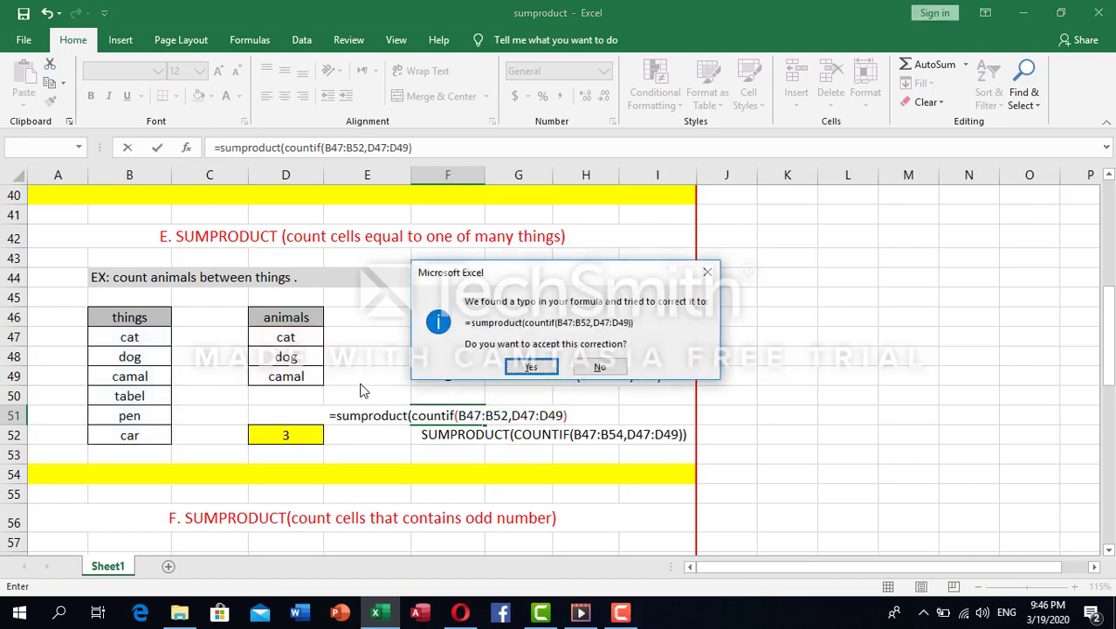
pyautogui.click(529, 367)
# Review the SUMPRODUCT formula in F51 without changing it, then clear the cell
pyautogui.click(443, 417)
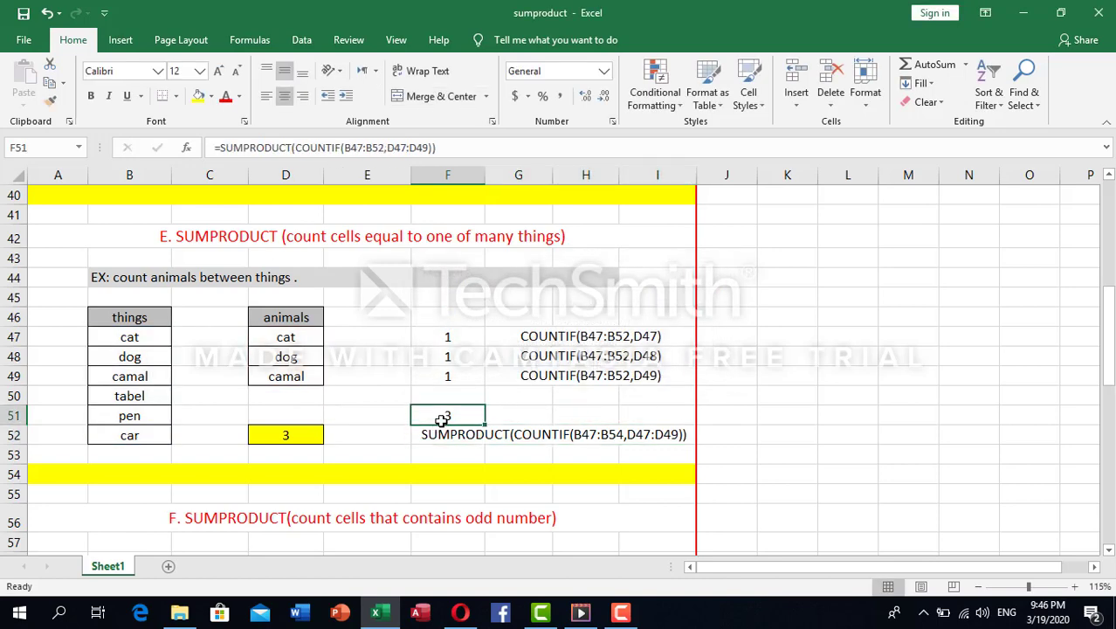
pyautogui.doubleClick(442, 417)
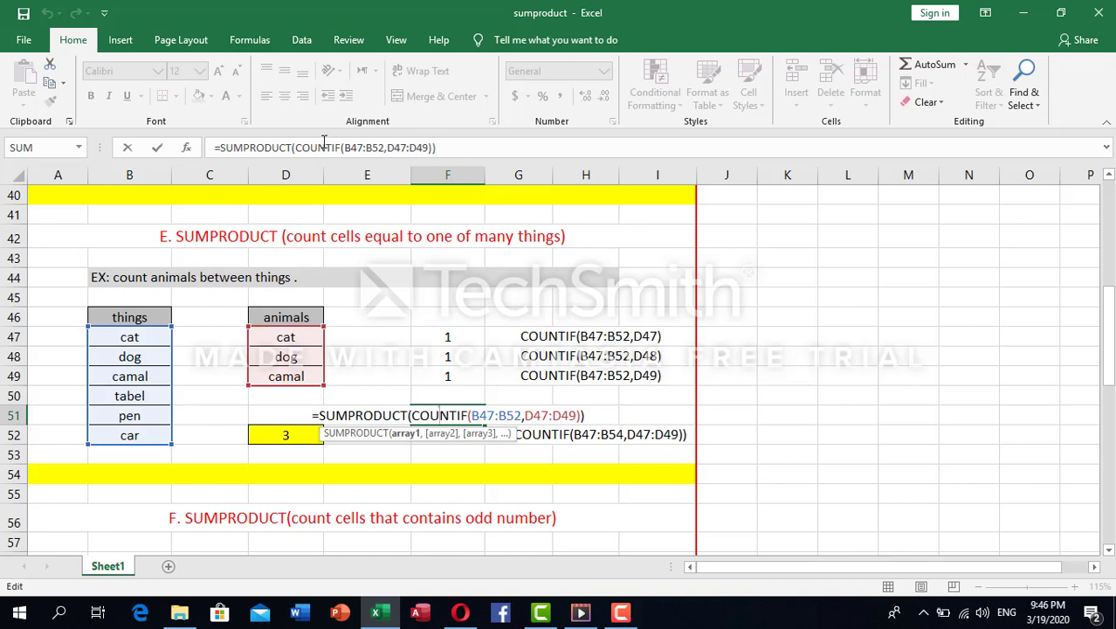
pyautogui.press('Escape')
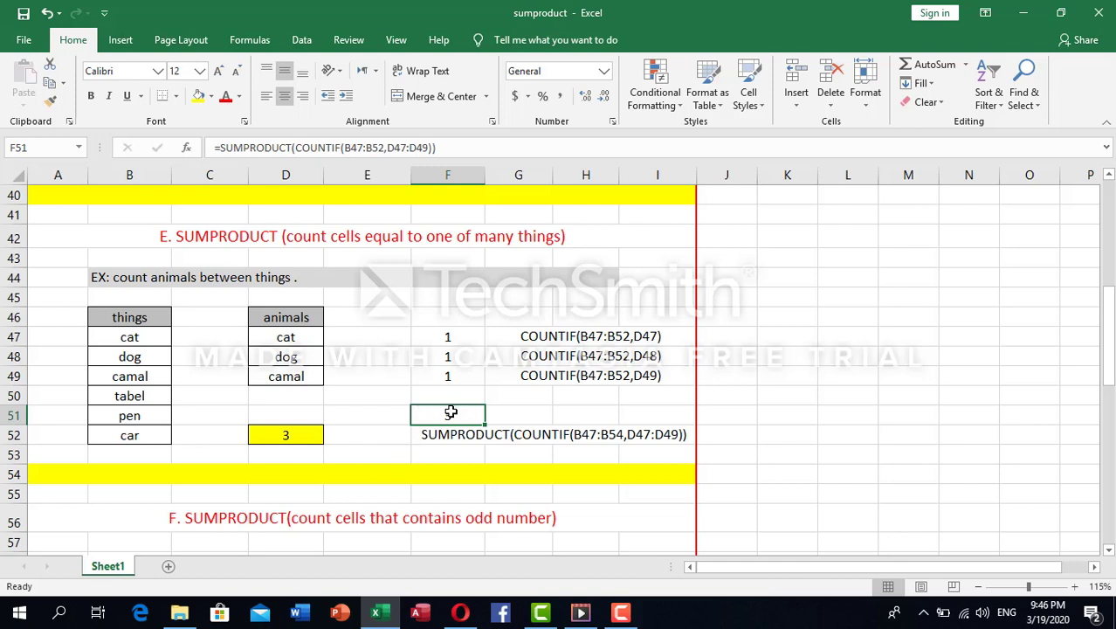
pyautogui.press('Delete')
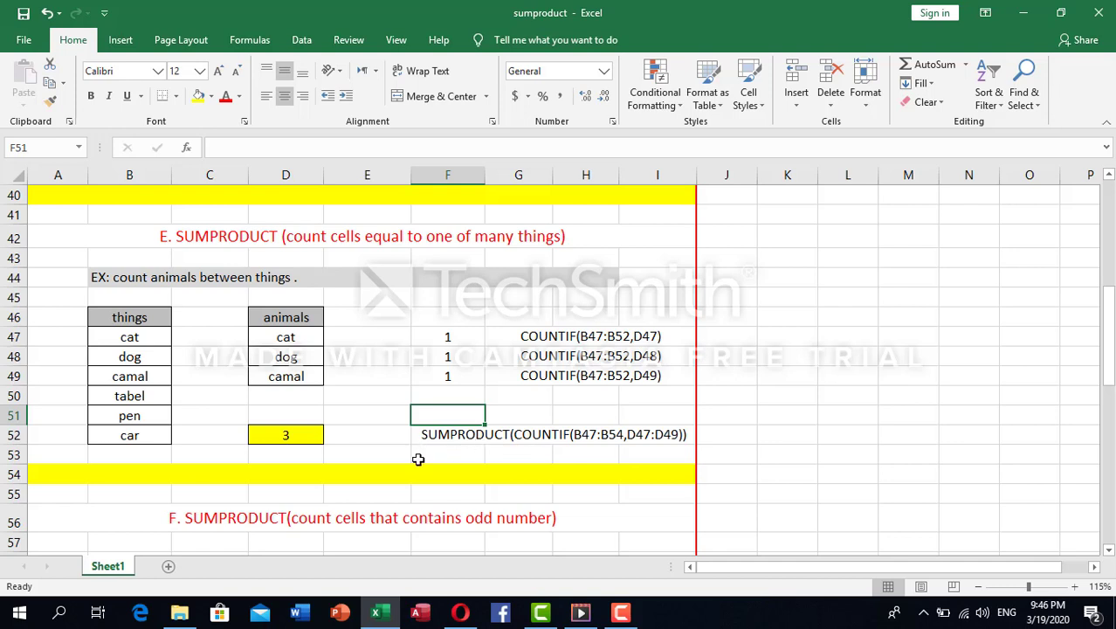
# Check the formula in D52, then examine the division-by-3 column of the MOD table in section F
pyautogui.click(296, 437)
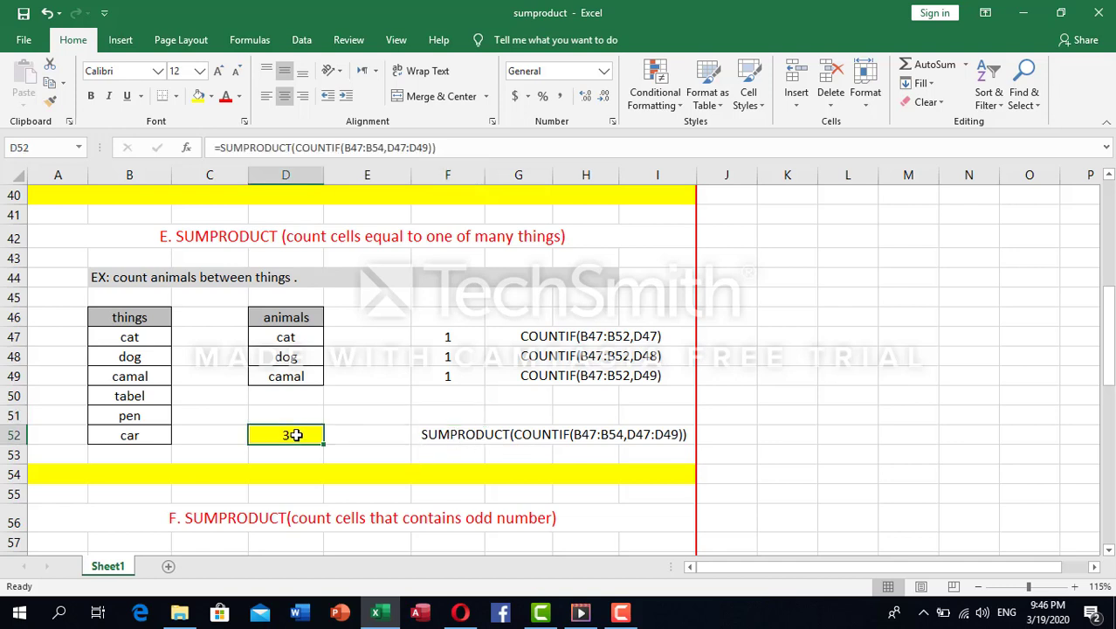
pyautogui.scroll(-3, 295, 333)
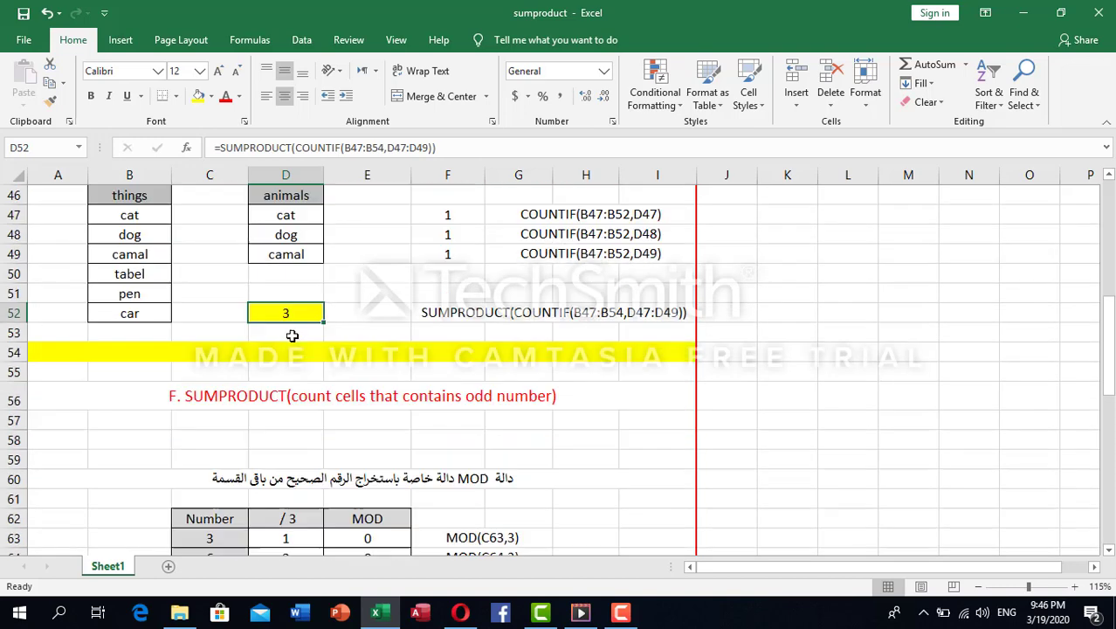
pyautogui.scroll(-1, 294, 332)
pyautogui.scroll(-1, 316, 328)
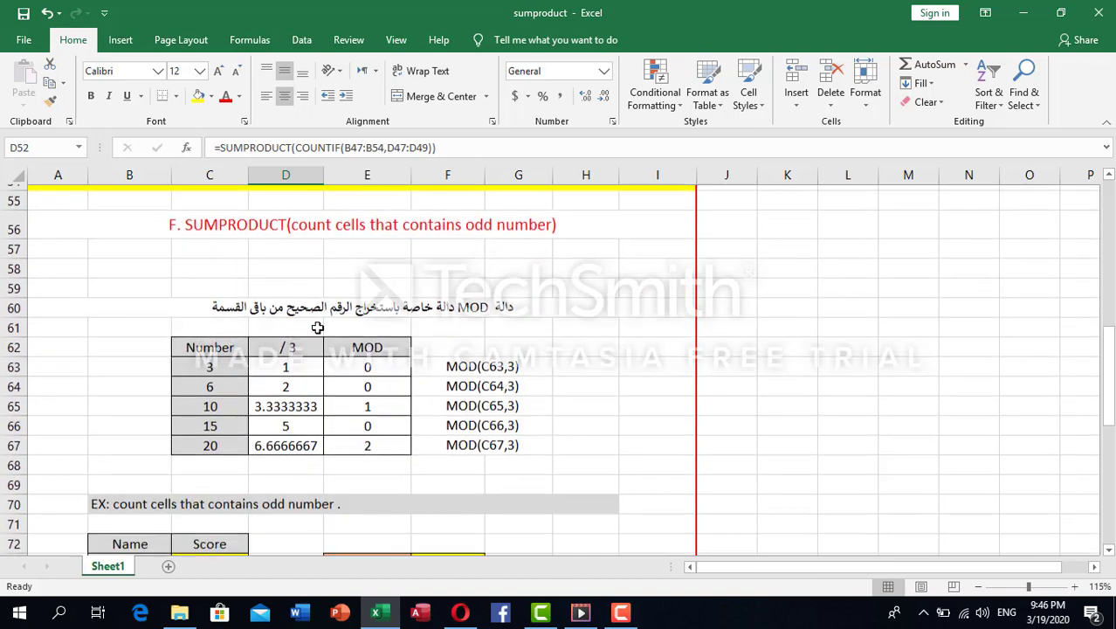
pyautogui.scroll(-1, 297, 302)
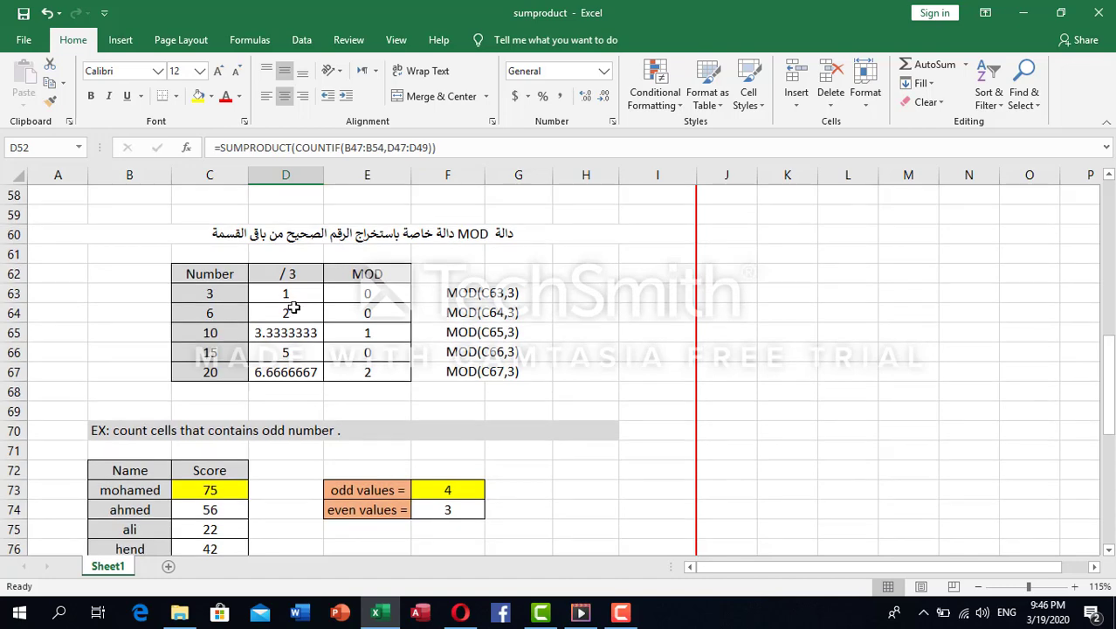
pyautogui.scroll(1, 295, 297)
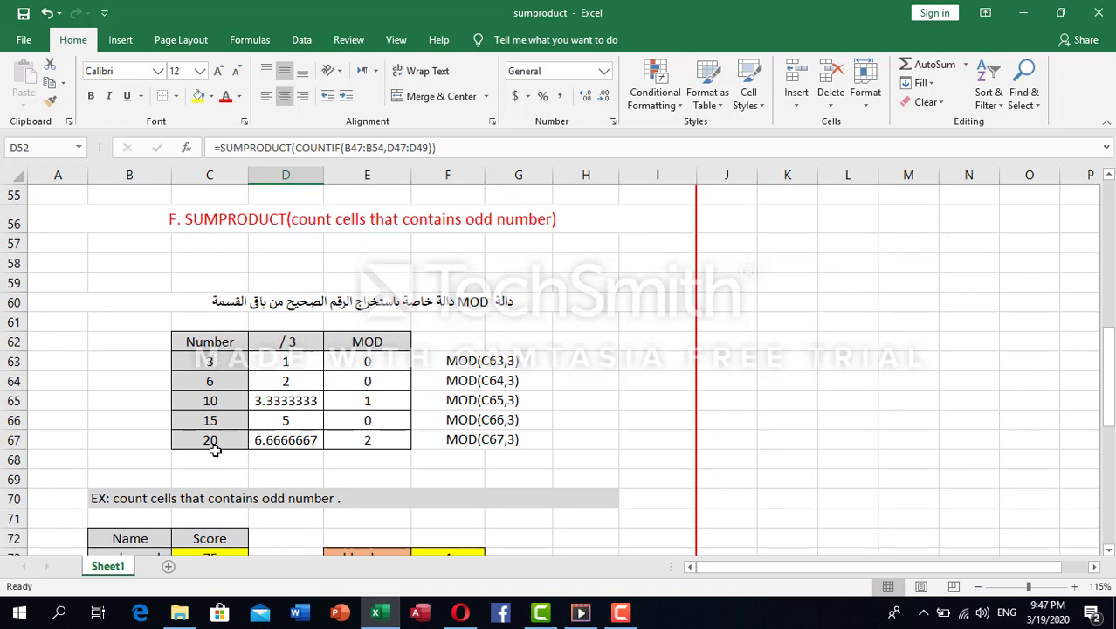
pyautogui.click(270, 364)
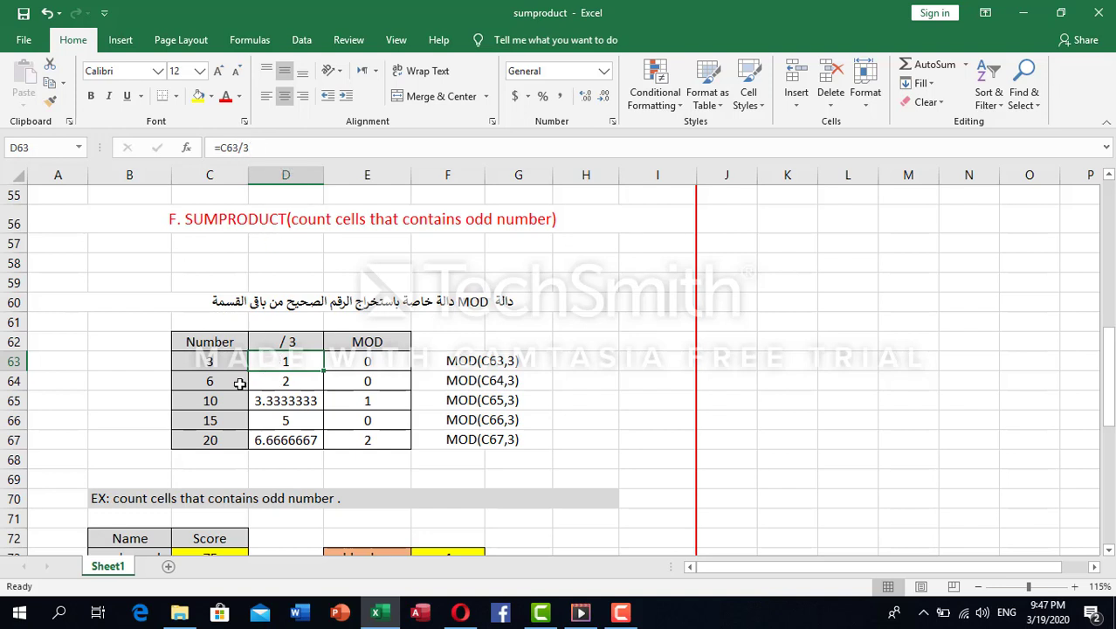
pyautogui.click(278, 381)
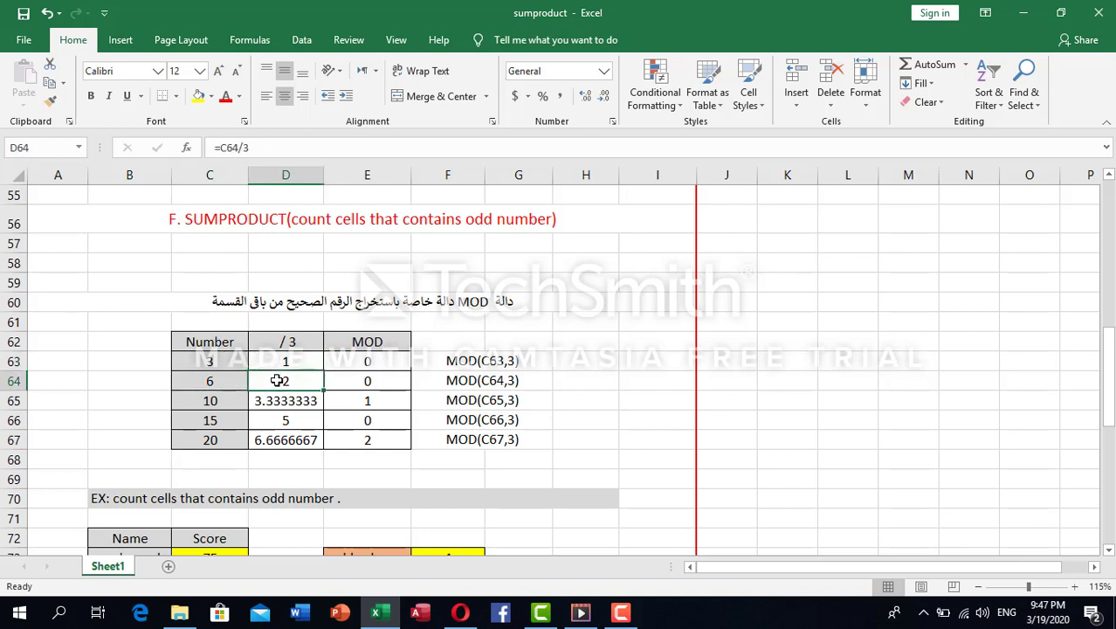
pyautogui.click(269, 401)
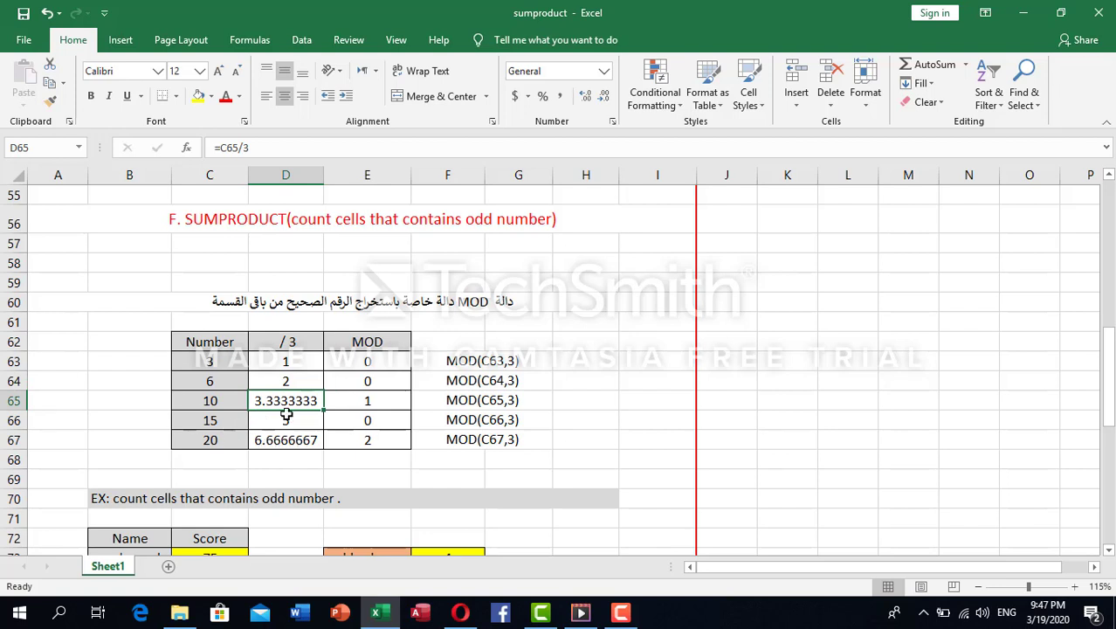
pyautogui.click(308, 345)
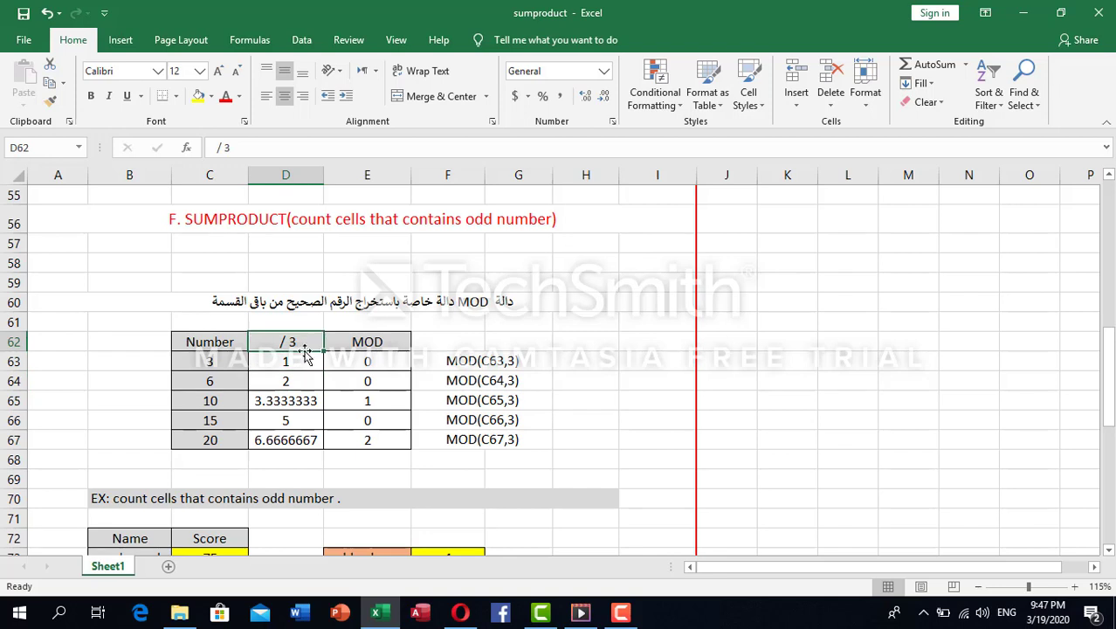
# Examine the division formula in D63 and compare the MOD formulas in column E with the division results
pyautogui.click(377, 341)
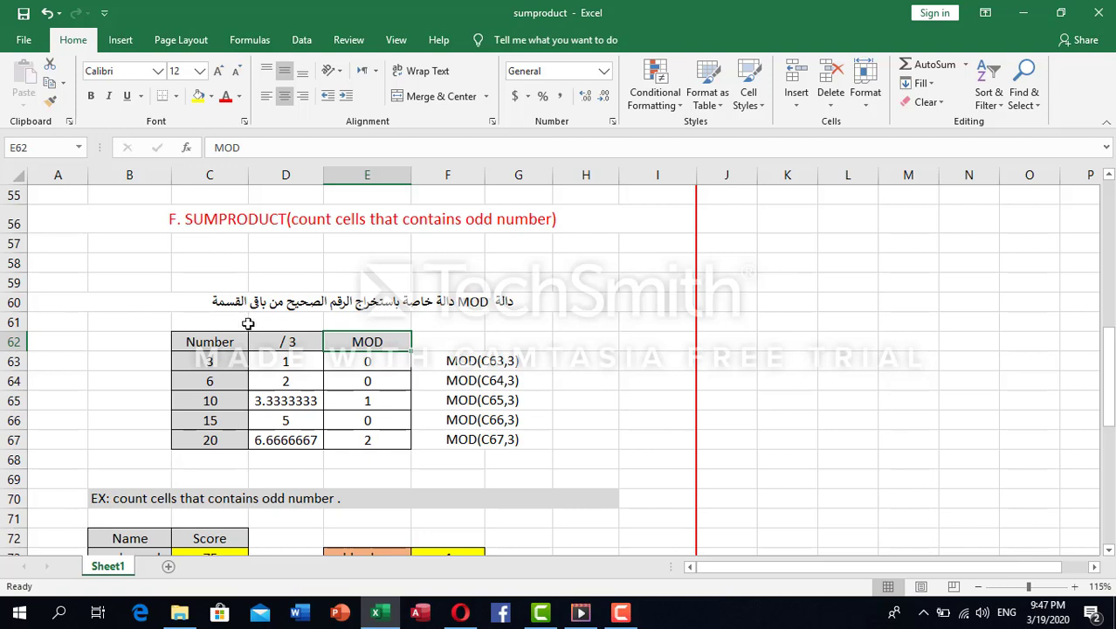
pyautogui.click(283, 364)
pyautogui.click(247, 361)
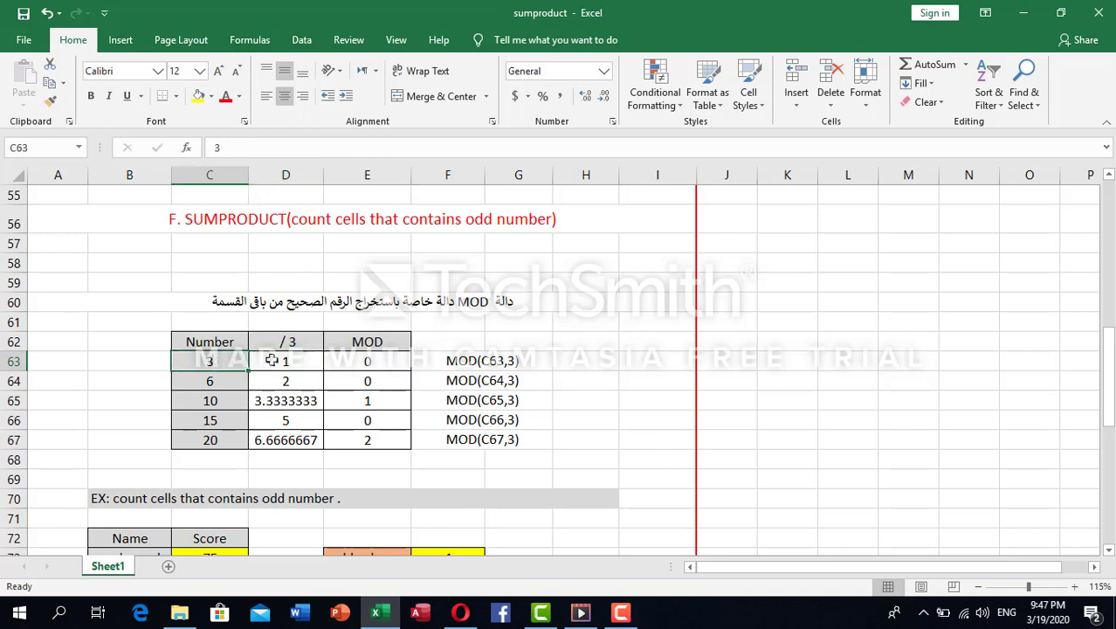
pyautogui.doubleClick(274, 361)
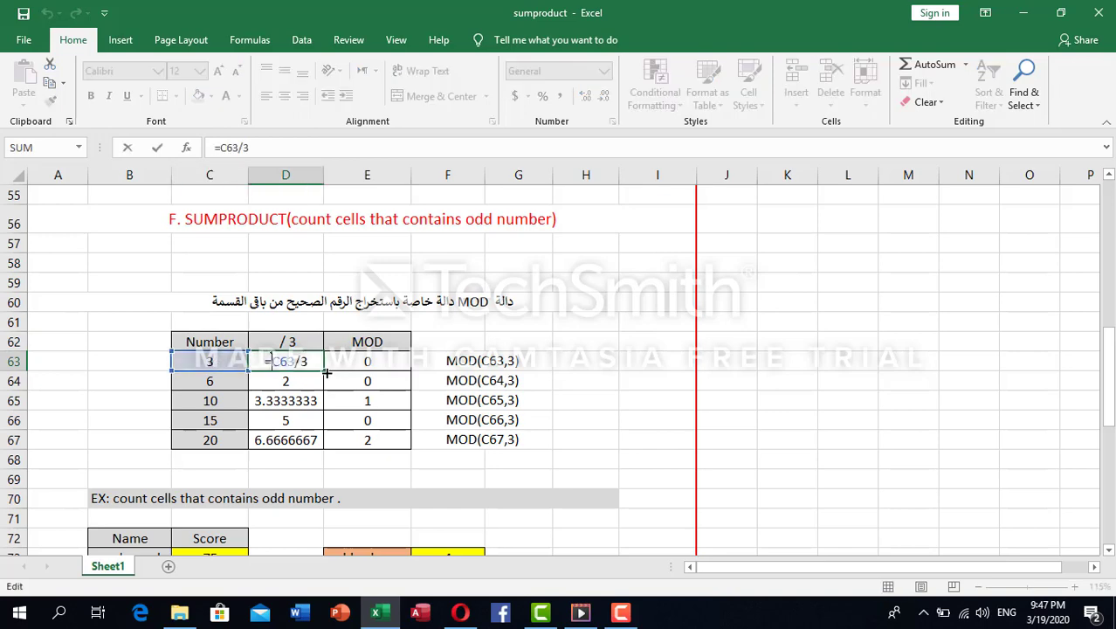
pyautogui.press('Escape')
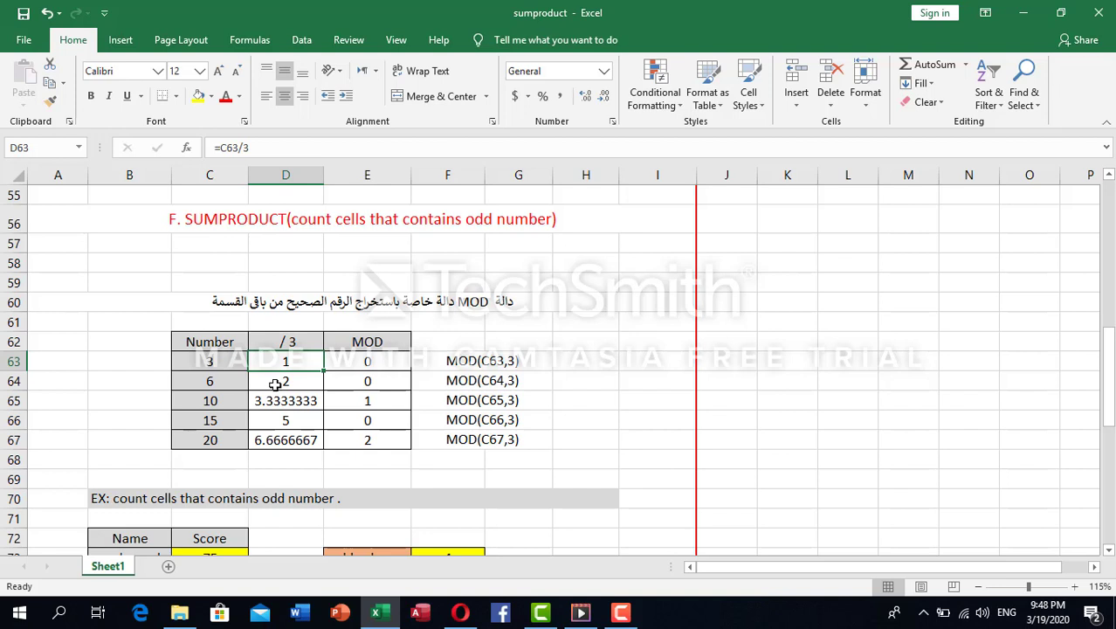
pyautogui.click(339, 384)
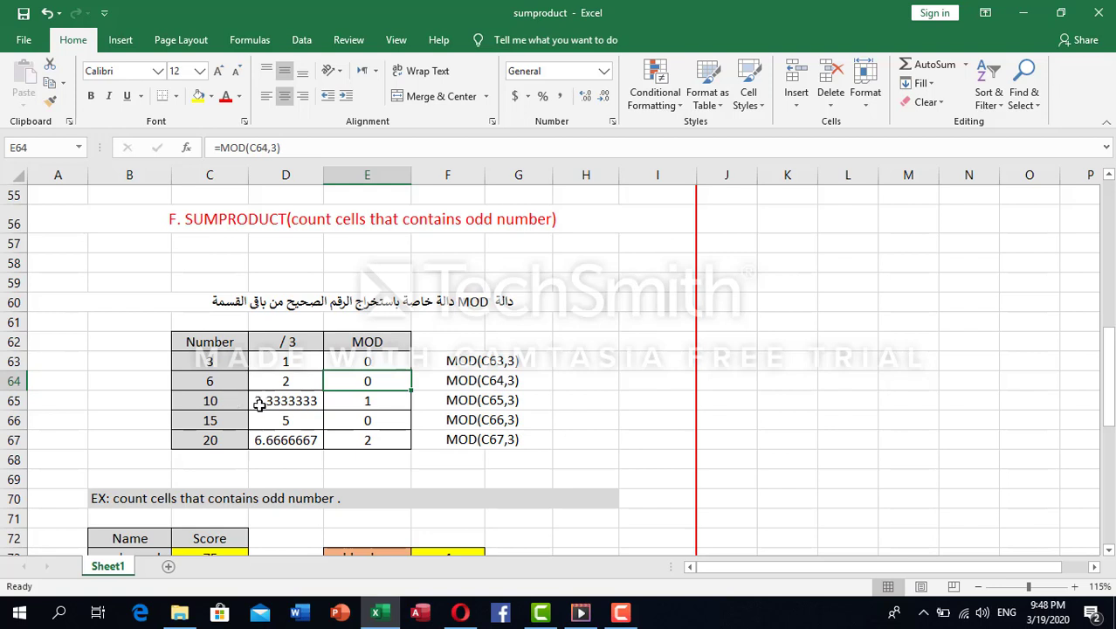
pyautogui.click(358, 401)
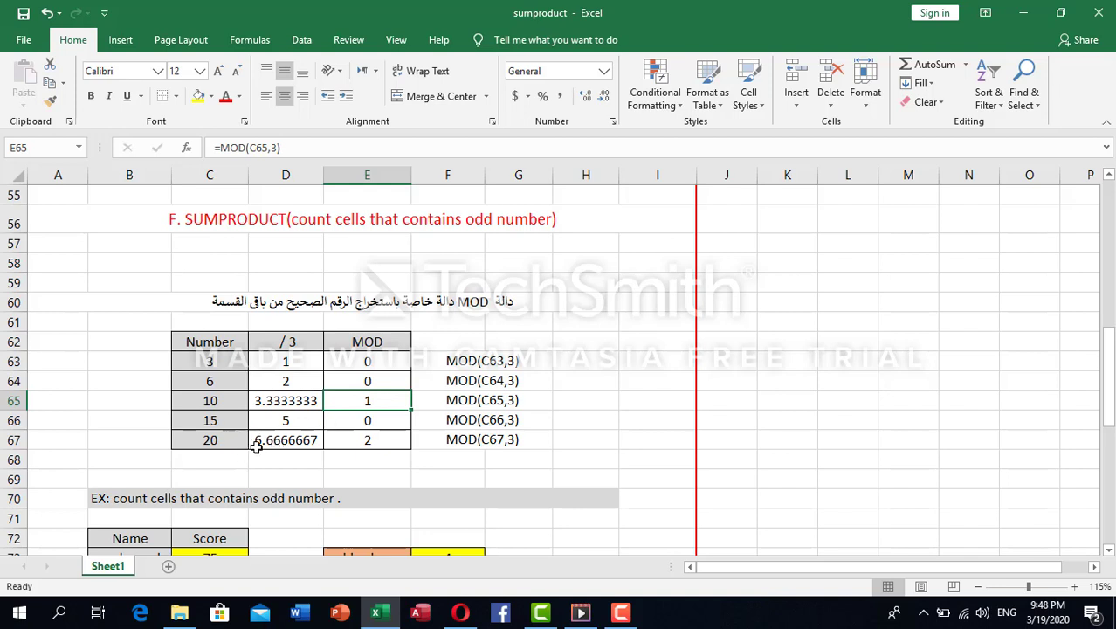
pyautogui.click(372, 433)
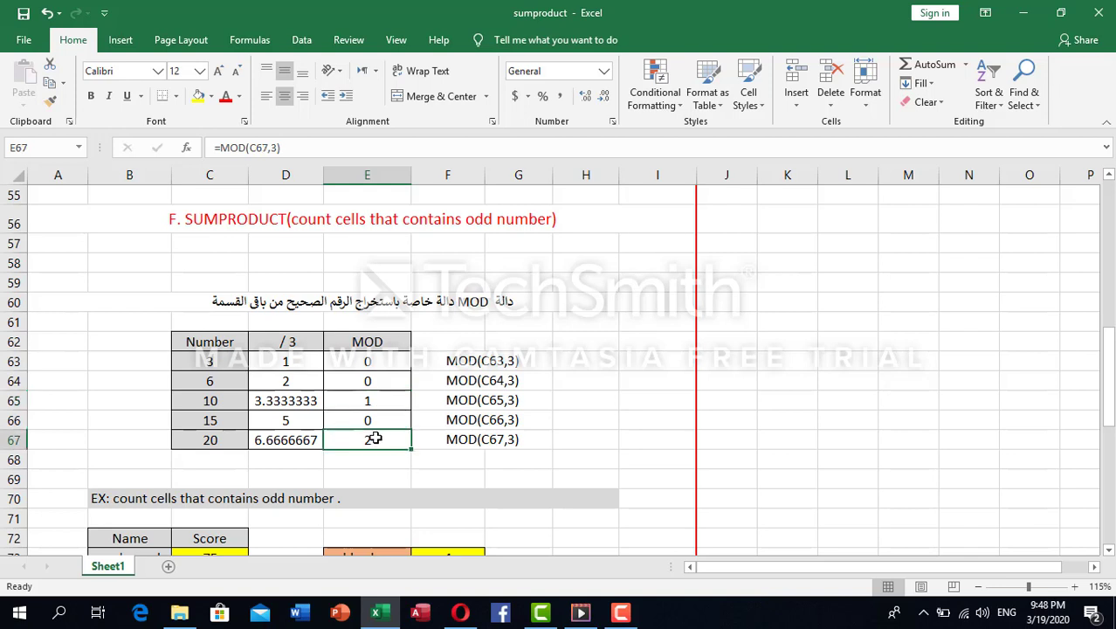
pyautogui.click(372, 362)
# Enter =MOD(C63,3) in H63 to compute the remainder of the first number, and reselect that cell
pyautogui.click(601, 358)
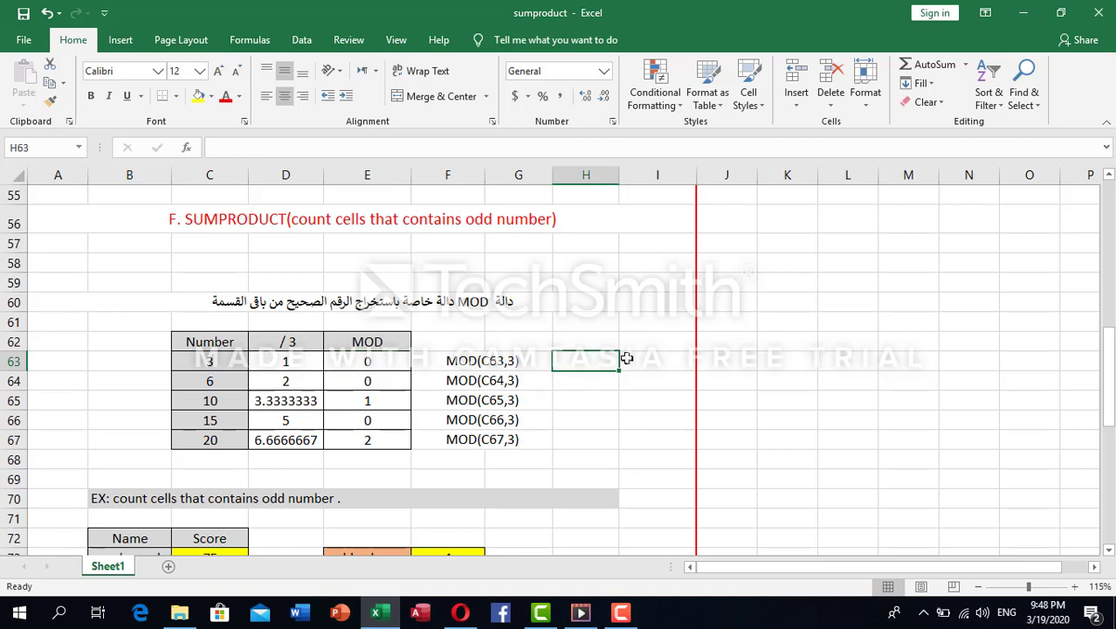
pyautogui.write('=mod')
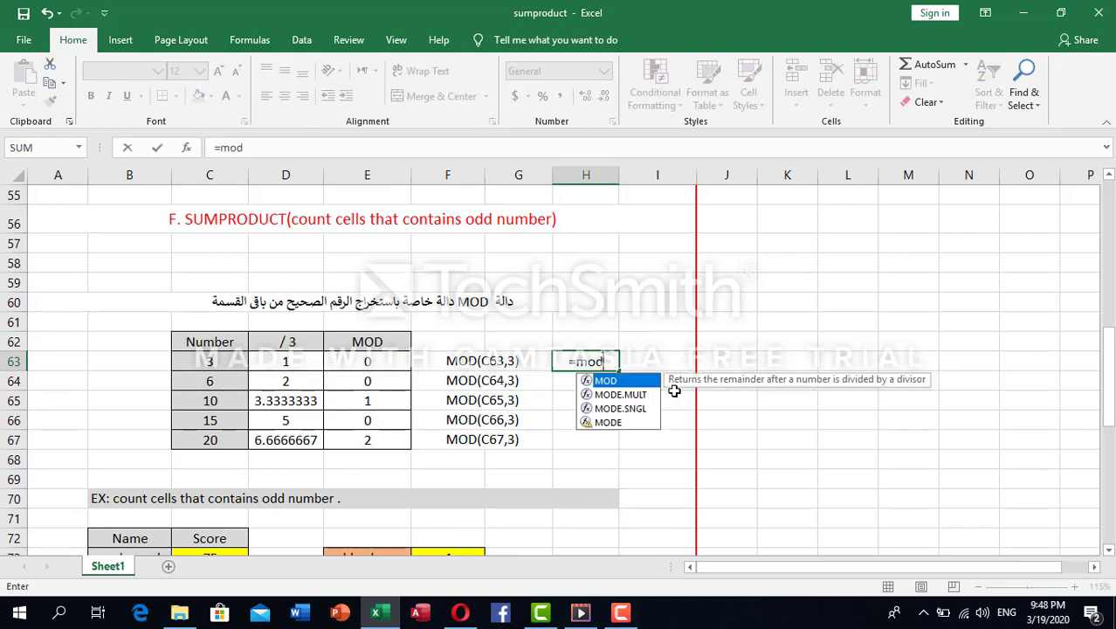
pyautogui.write('(')
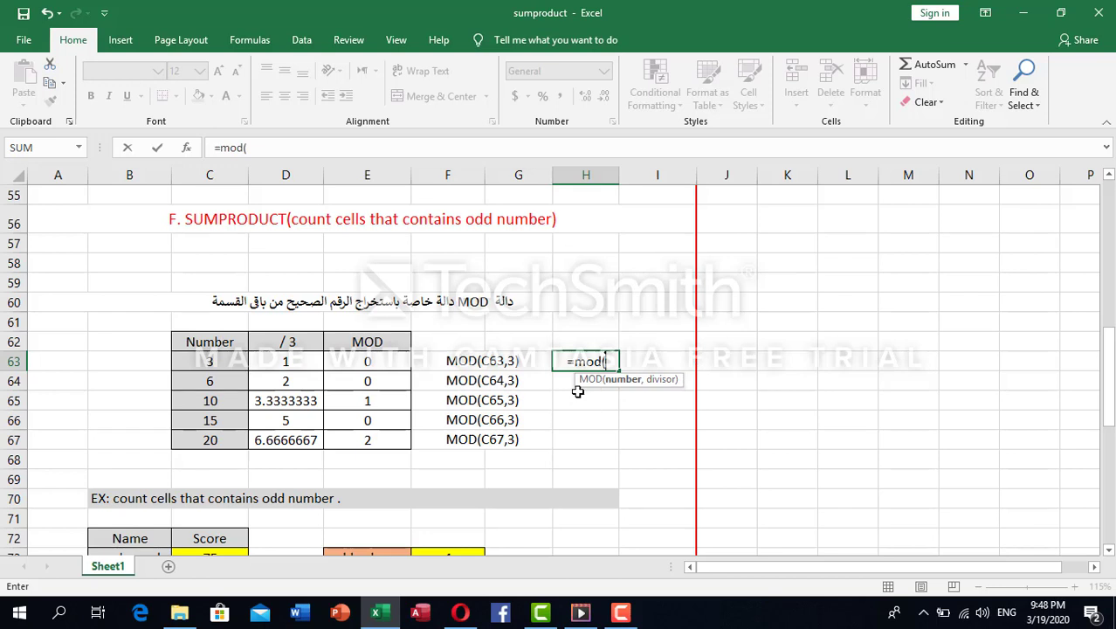
pyautogui.click(217, 360)
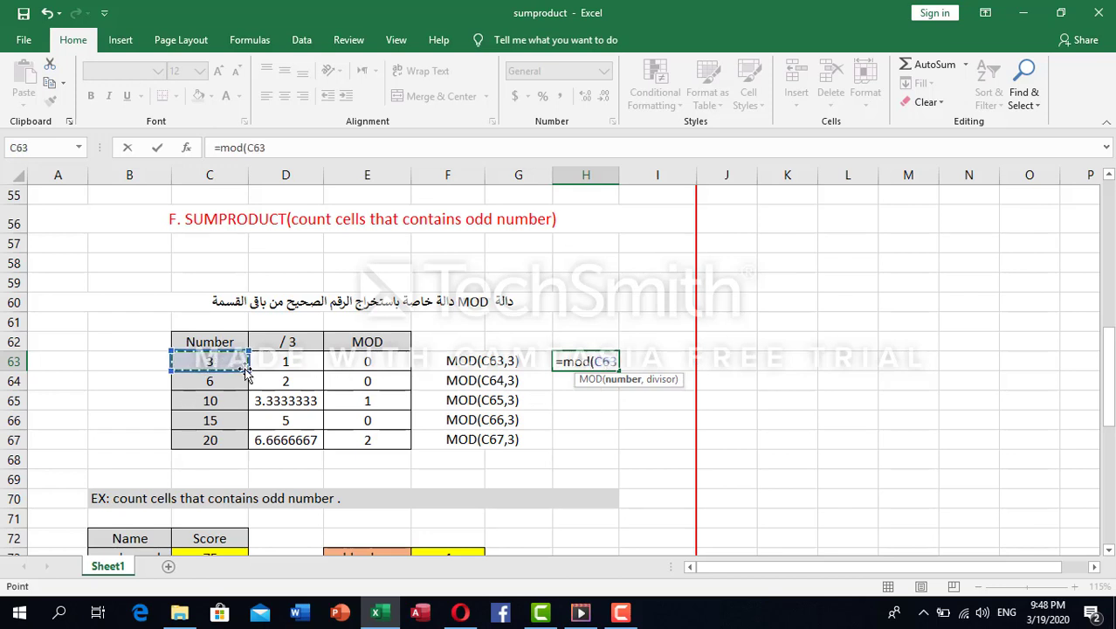
pyautogui.write(',')
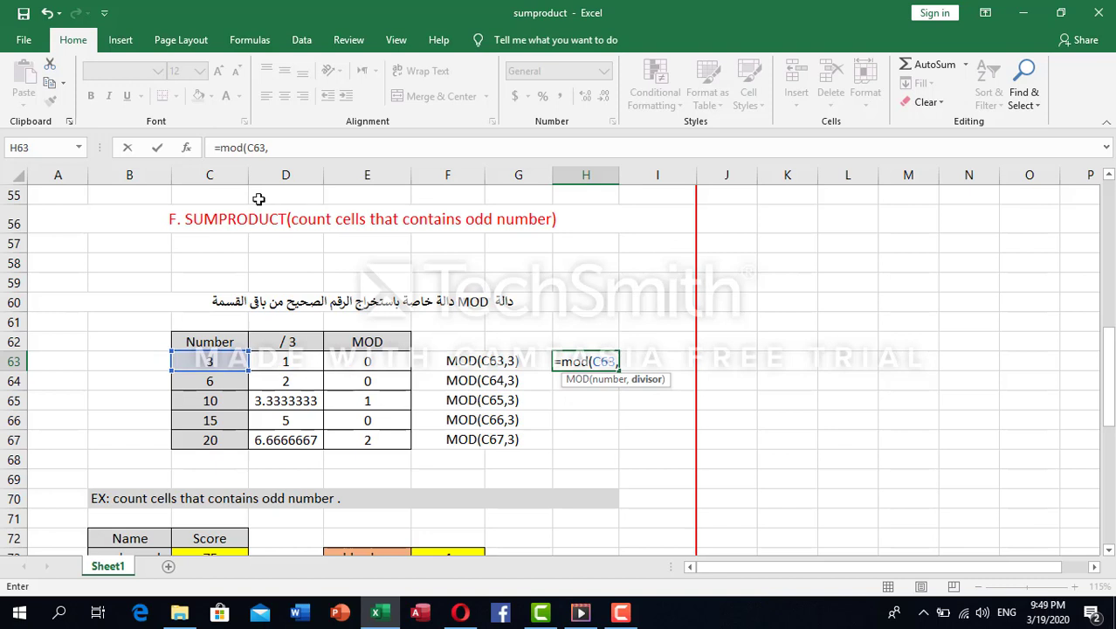
pyautogui.write('3)')
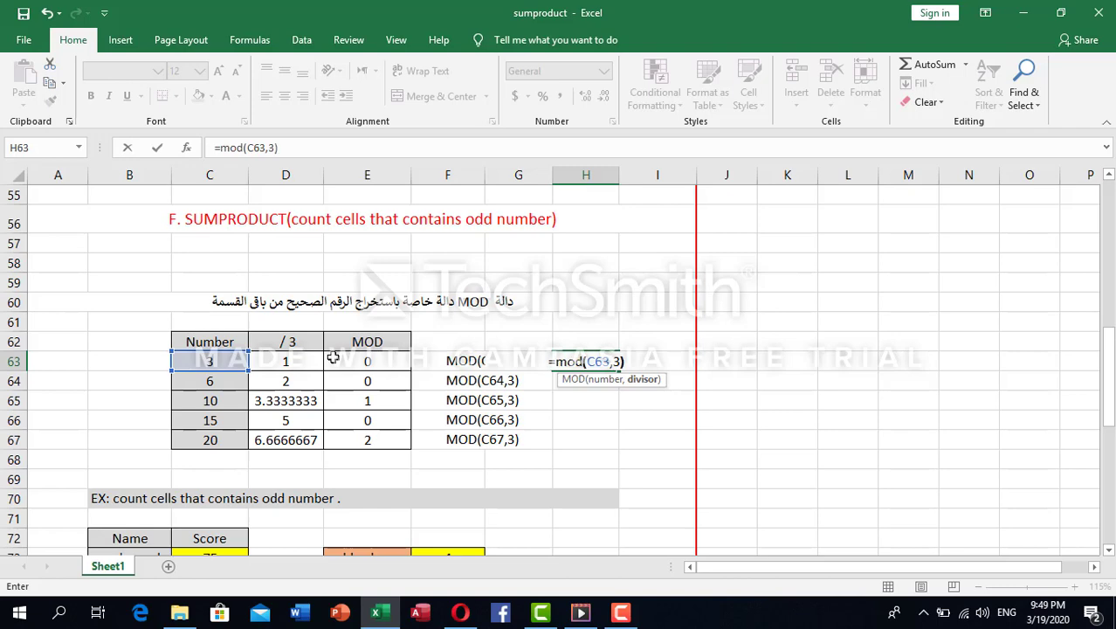
pyautogui.press('Return')
pyautogui.write('\\')
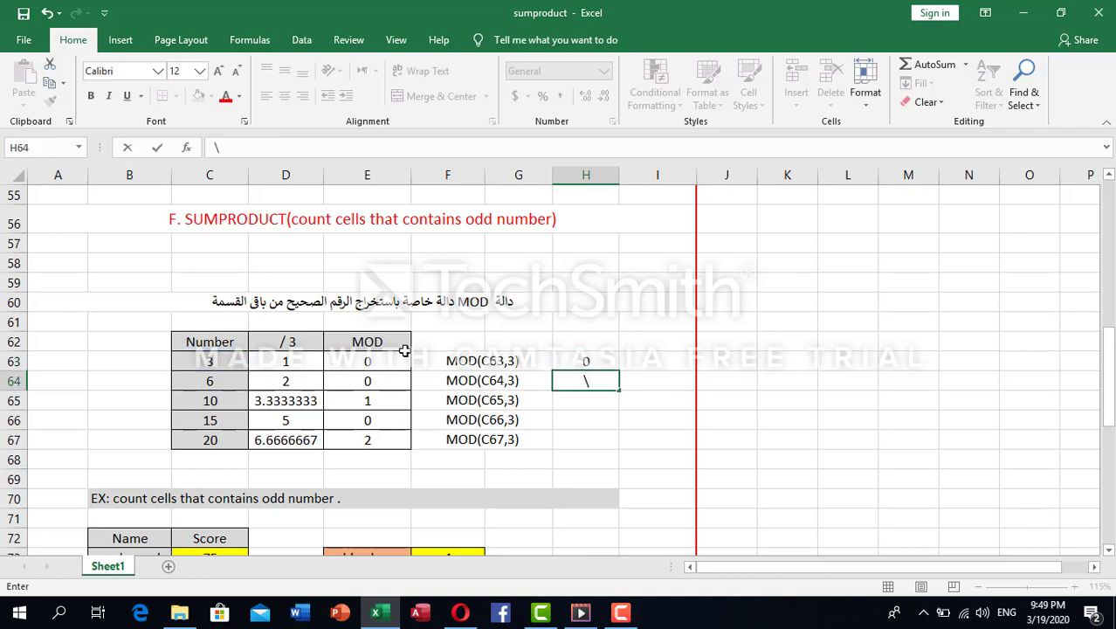
pyautogui.press('Escape')
pyautogui.click(589, 361)
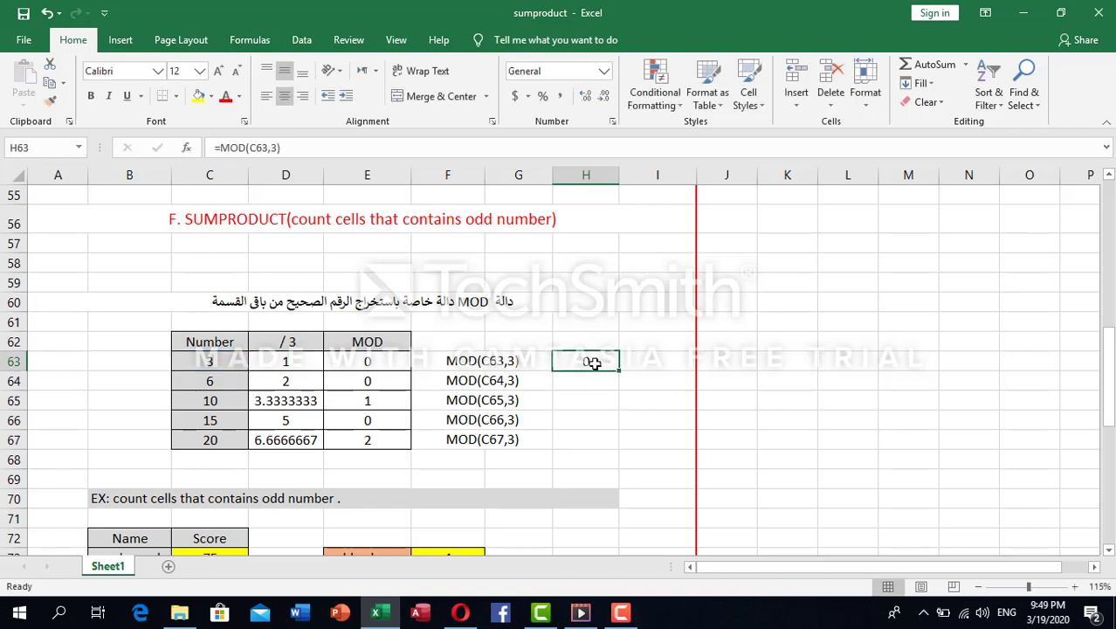
# Check the MOD formula in E63, then fill the formula in H63 down through H67
pyautogui.click(395, 364)
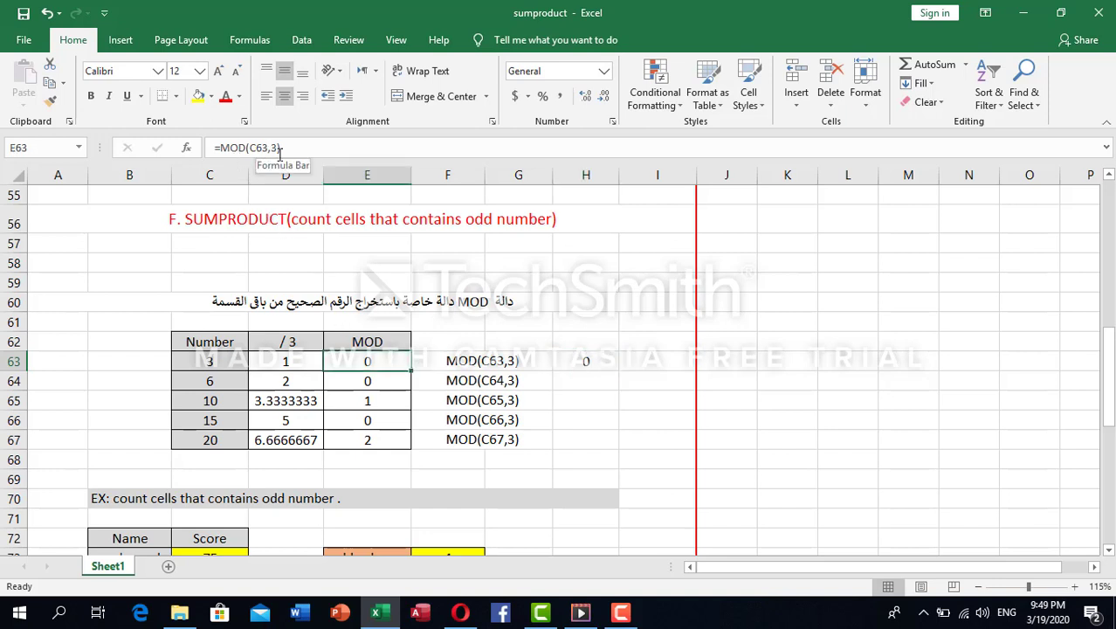
pyautogui.click(589, 360)
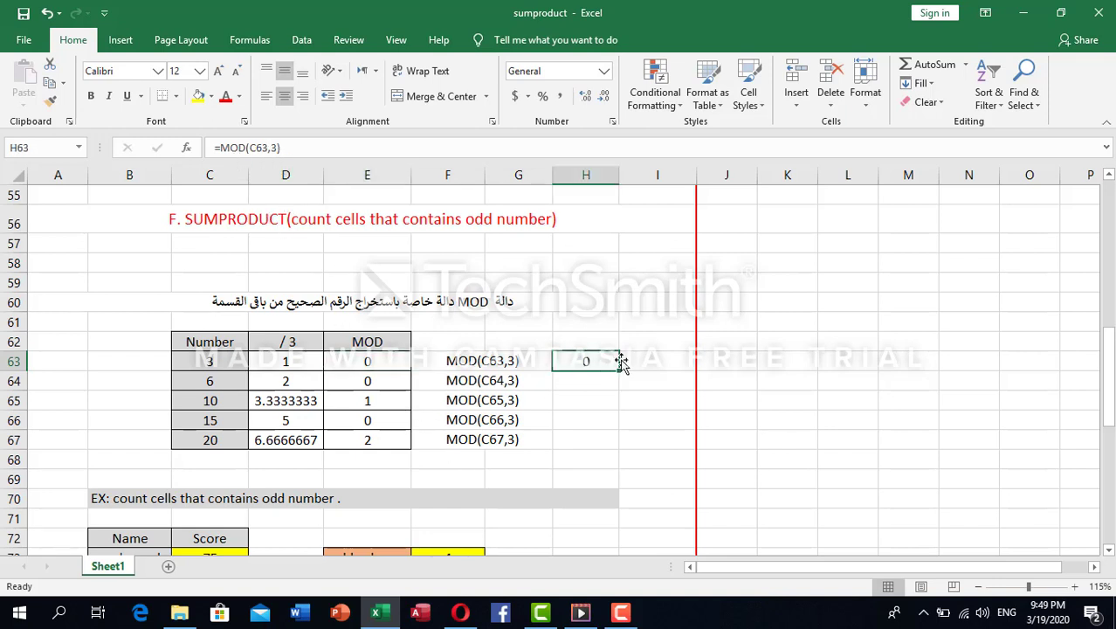
pyautogui.moveTo(619, 371); pyautogui.dragTo(609, 454)
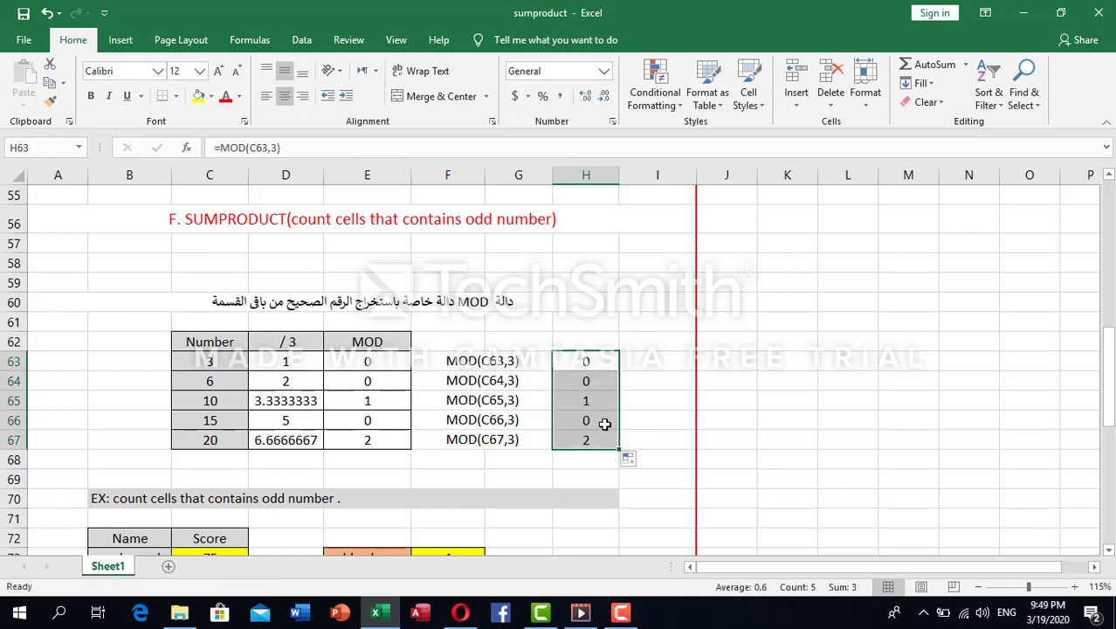
# Clear the MOD results in H63:H67
pyautogui.click(601, 330)
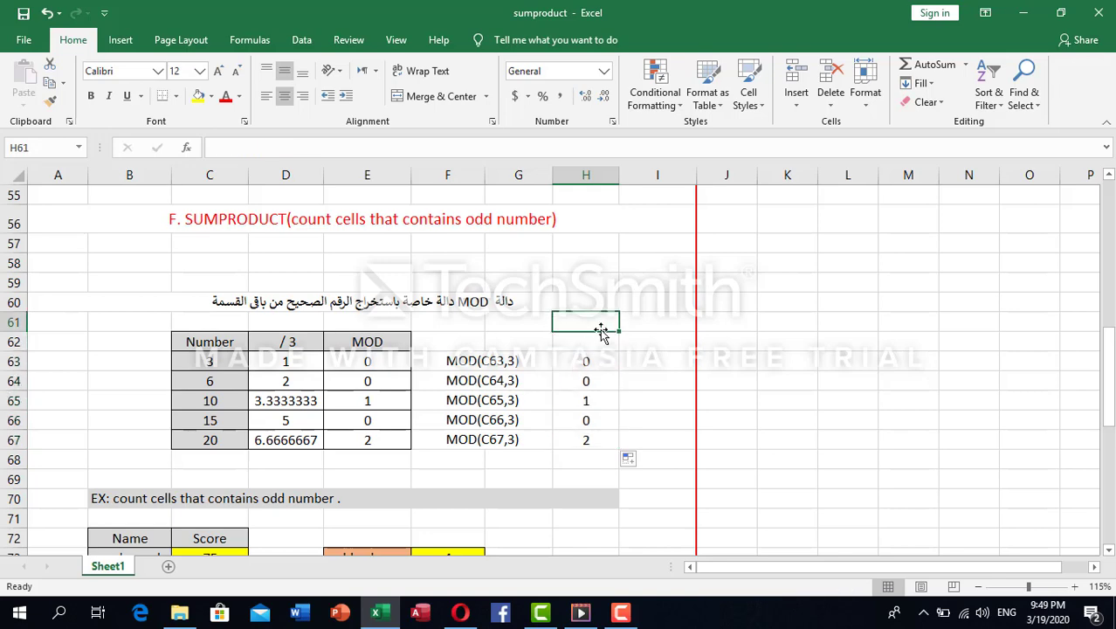
pyautogui.moveTo(601, 362); pyautogui.dragTo(595, 433)
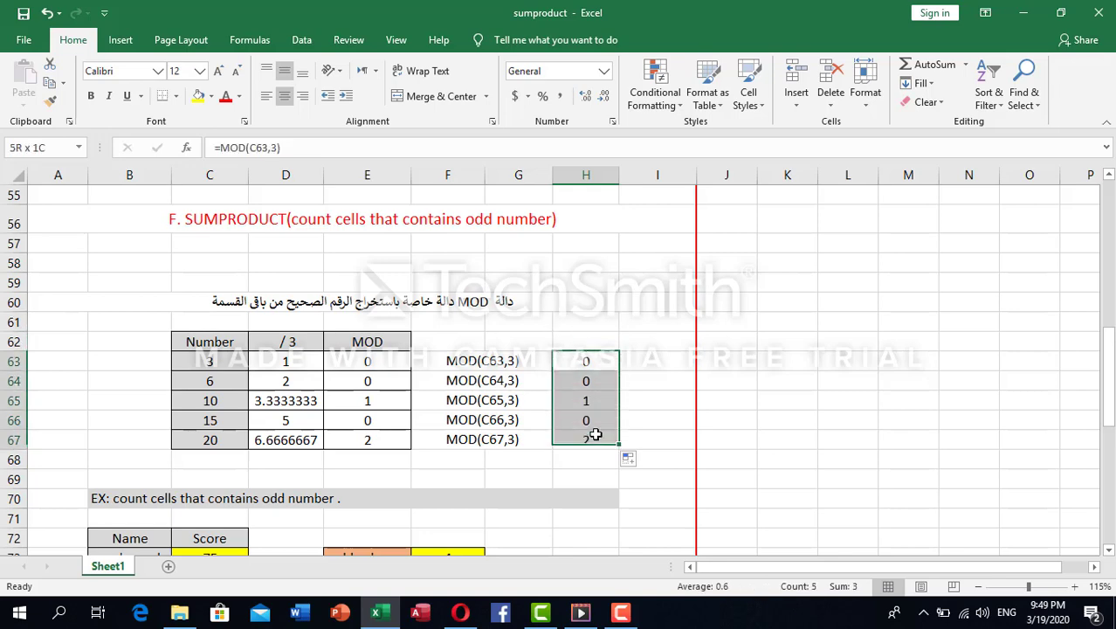
pyautogui.press('Delete')
# Enter =SUMPRODUCT(MOD(C73:C79,2)=1) in E76 under the odd-number example to test the scores for odd values
pyautogui.scroll(-2, 291, 294)
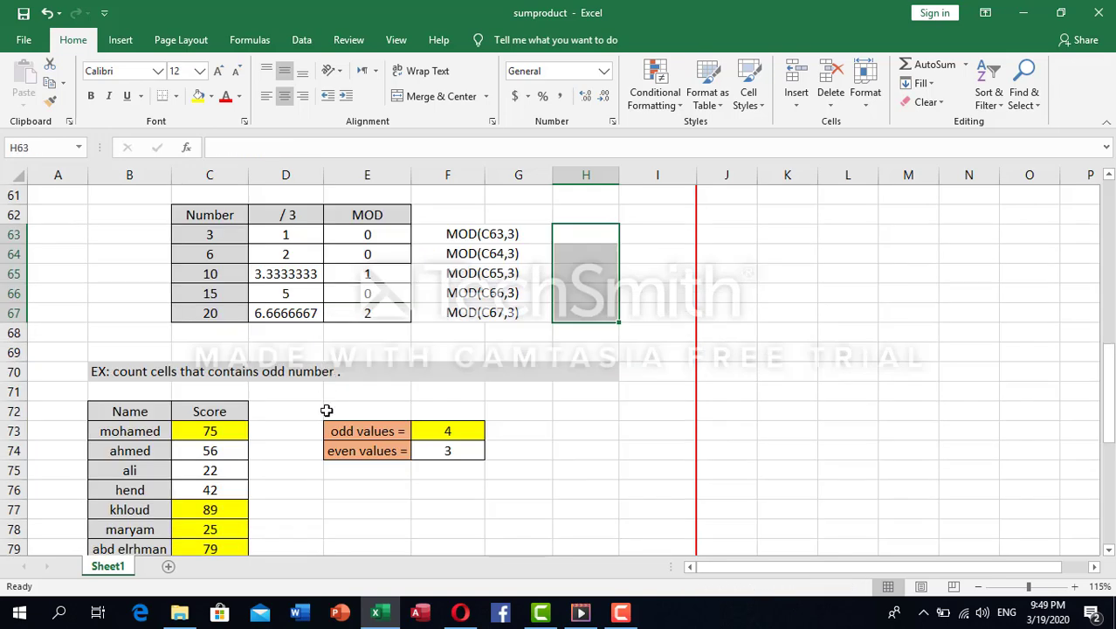
pyautogui.scroll(-1, 319, 375)
pyautogui.scroll(-1, 292, 341)
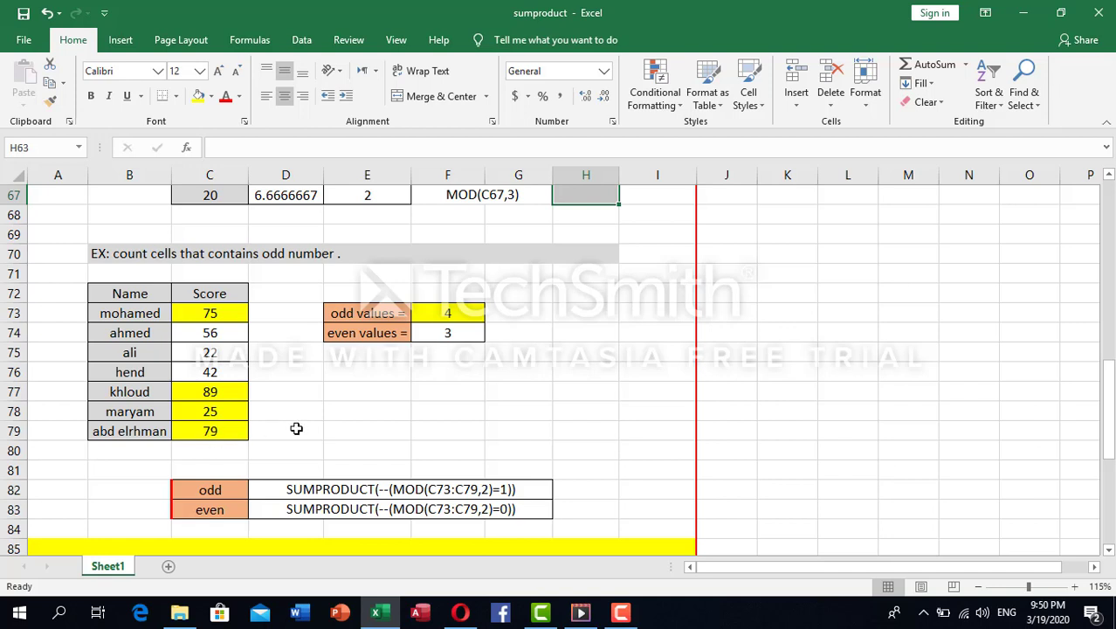
pyautogui.click(386, 372)
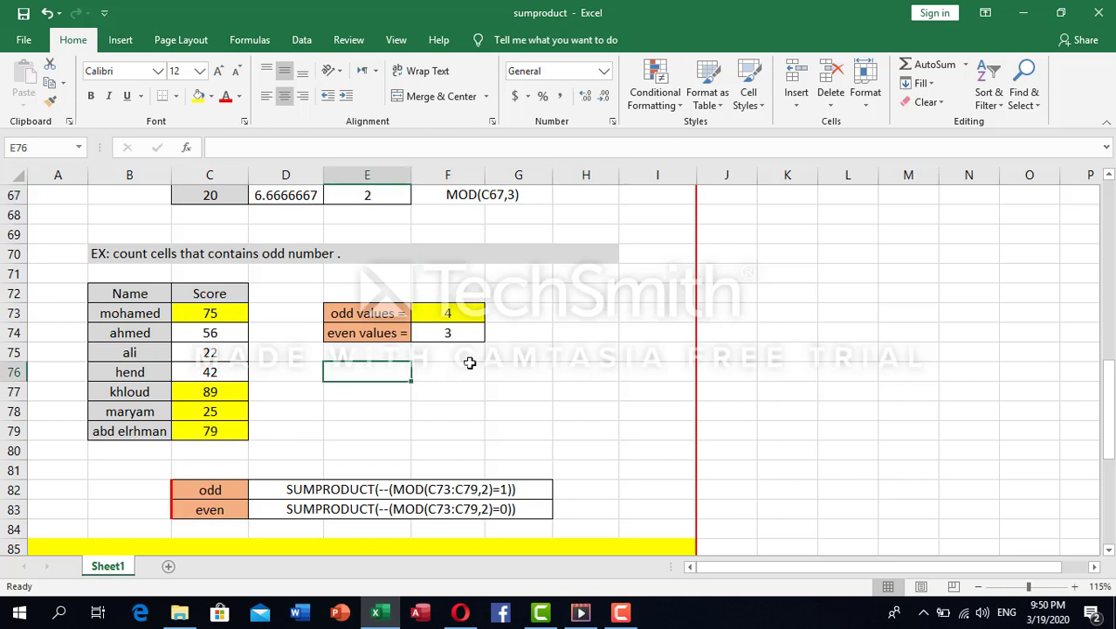
pyautogui.write('=s')
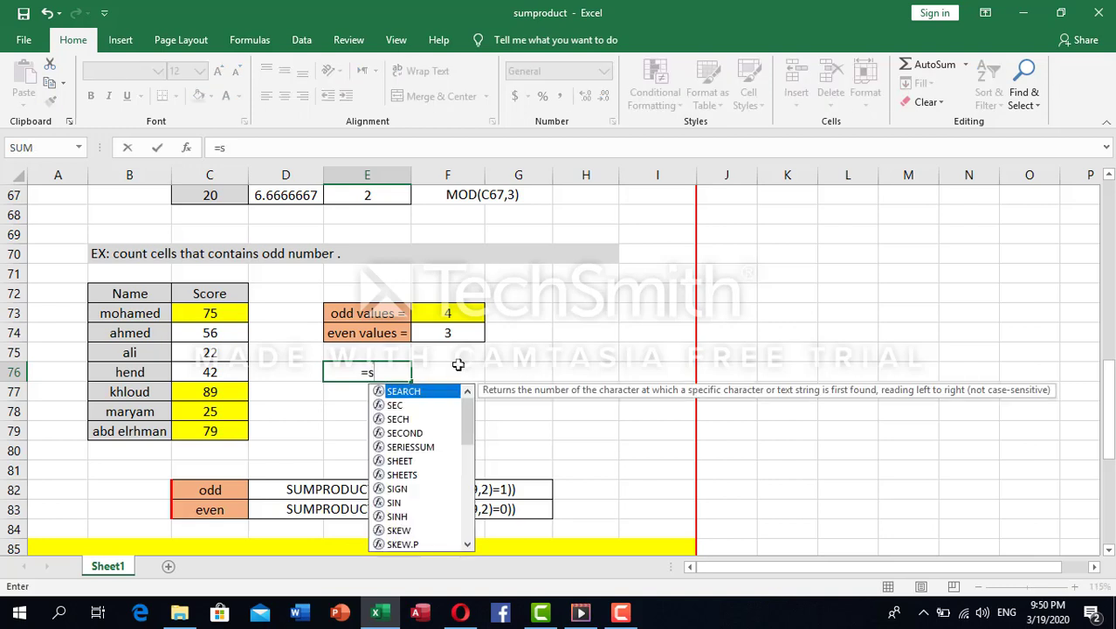
pyautogui.write('umprod')
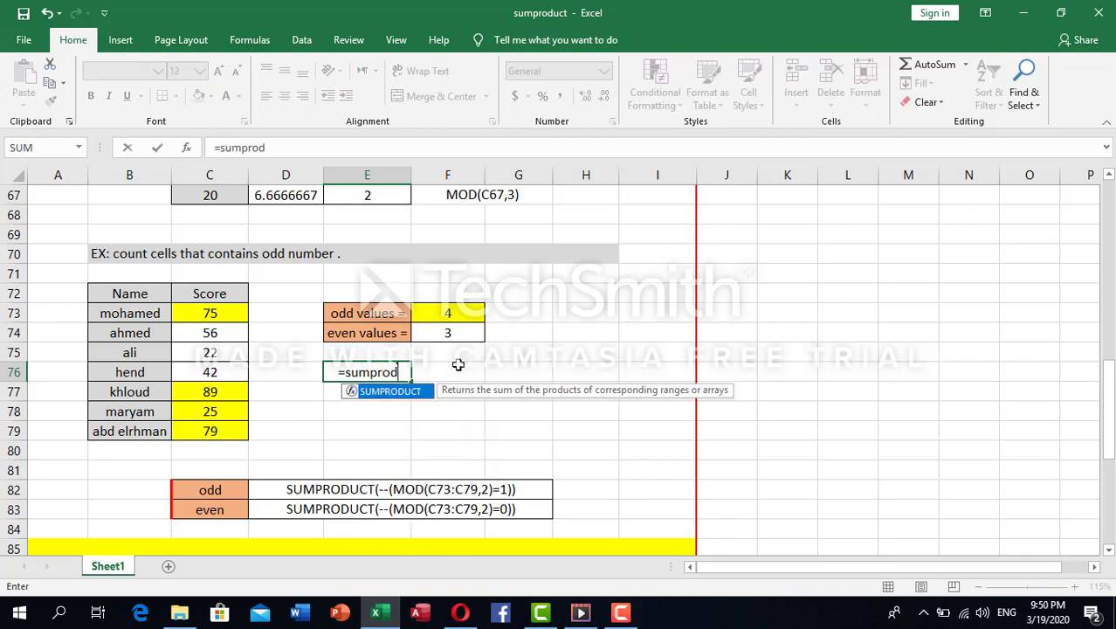
pyautogui.write('uct')
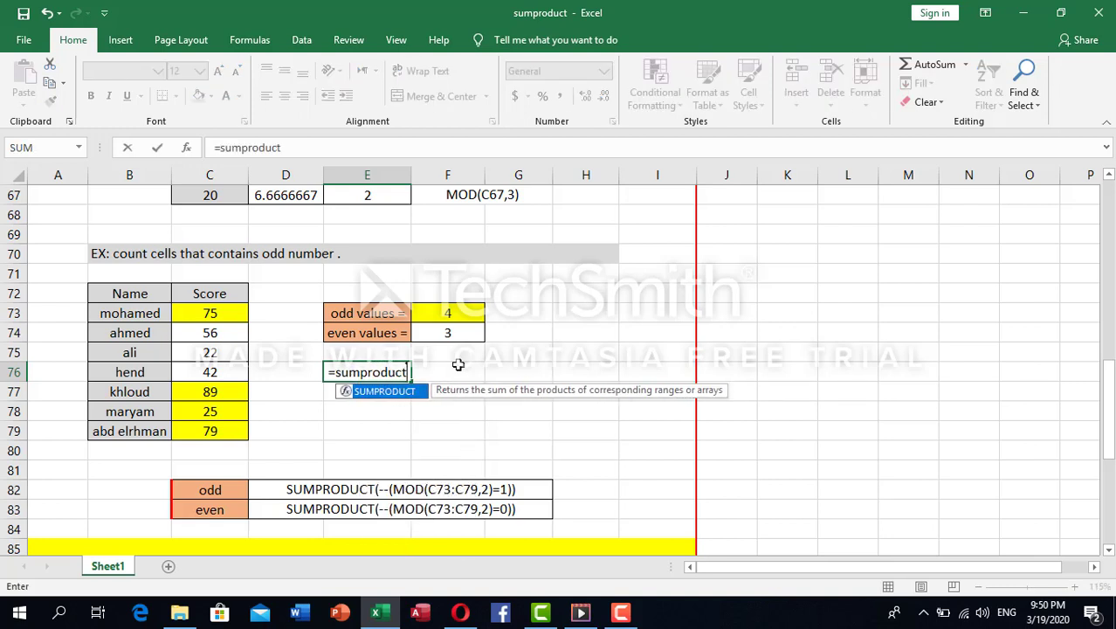
pyautogui.write('(')
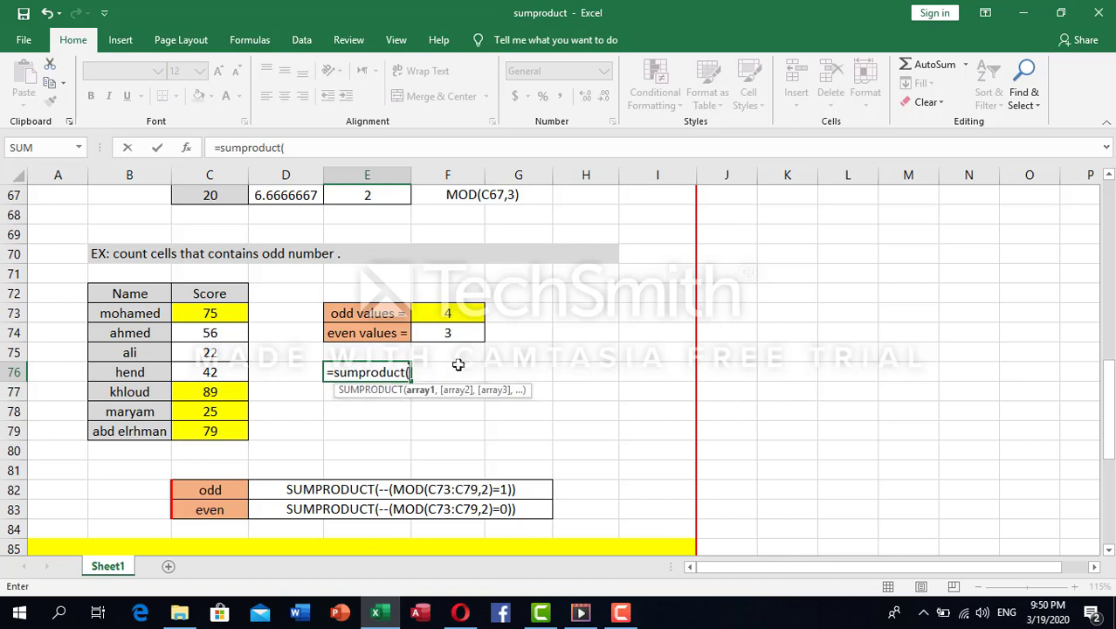
pyautogui.write('mo')
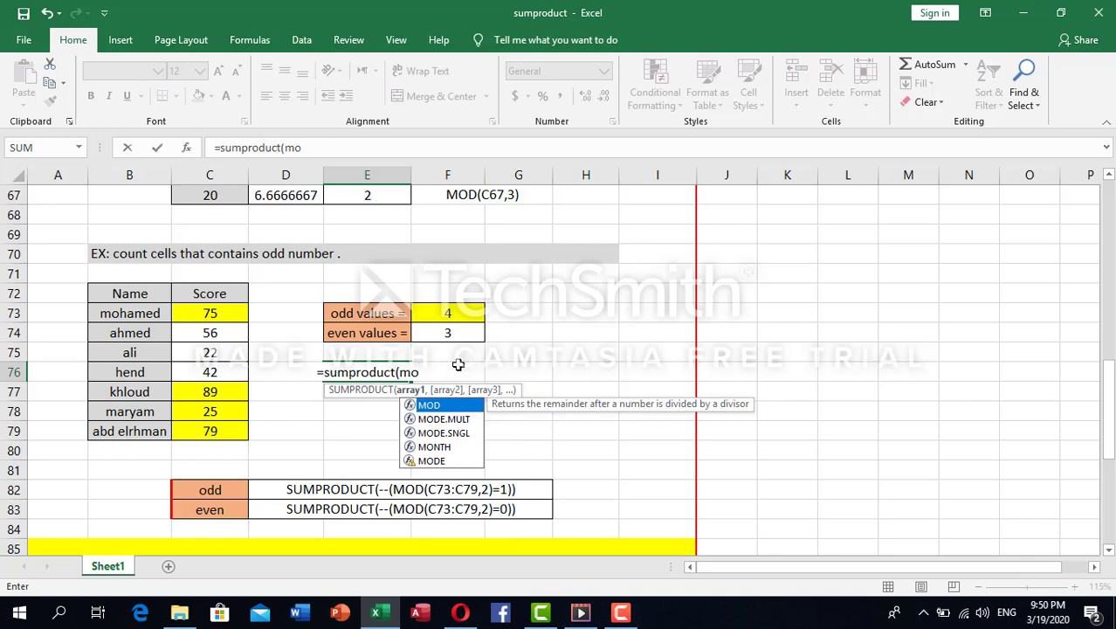
pyautogui.write('d')
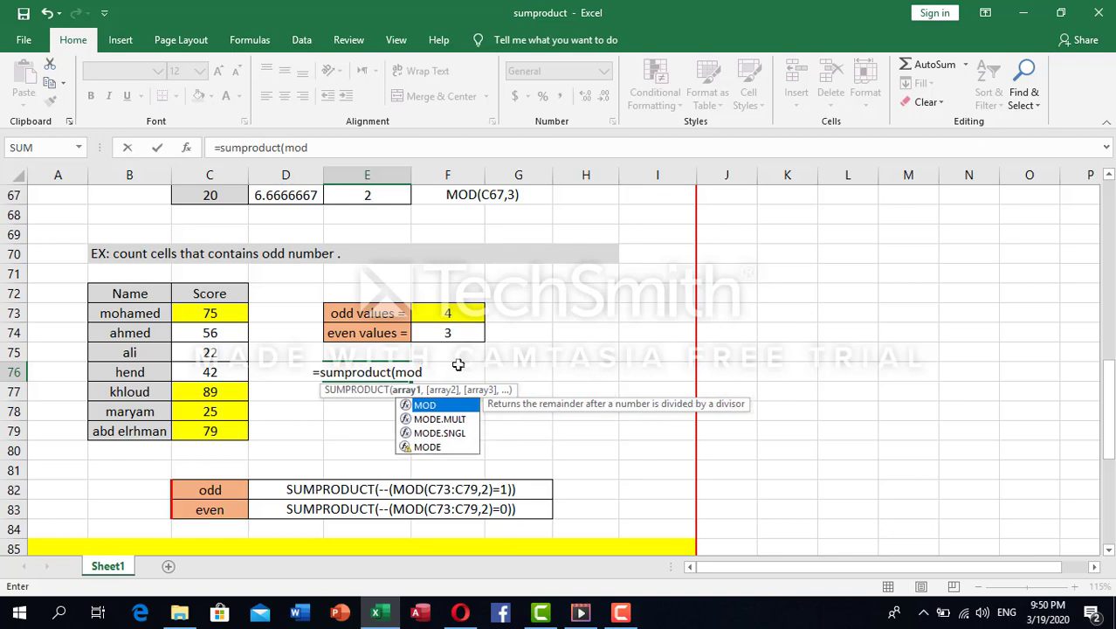
pyautogui.write('(')
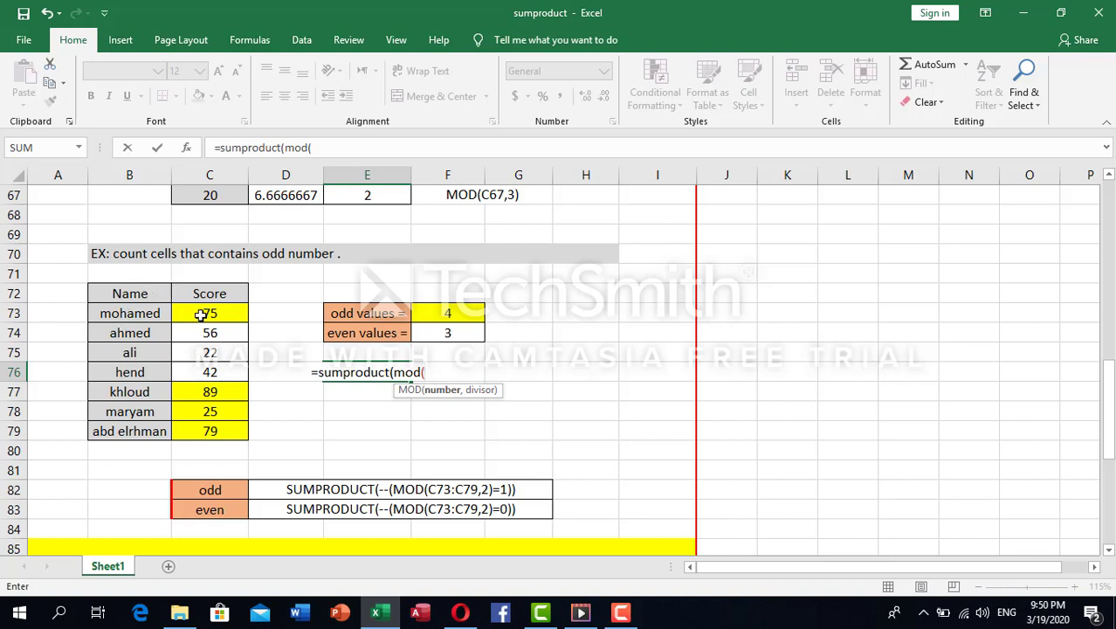
pyautogui.moveTo(203, 315); pyautogui.dragTo(183, 426)
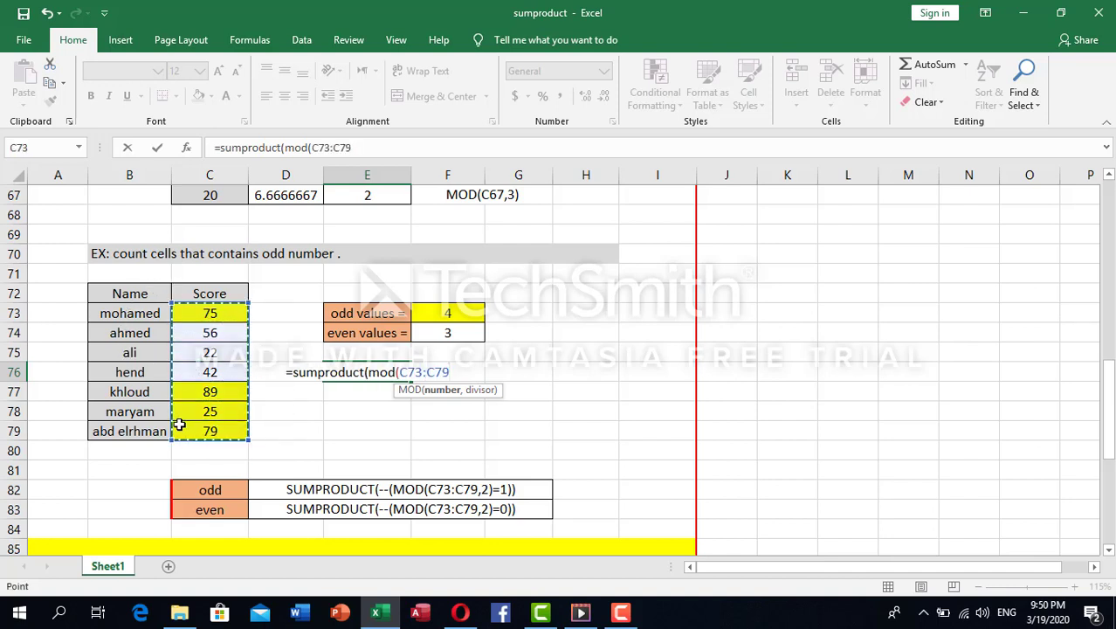
pyautogui.write(',')
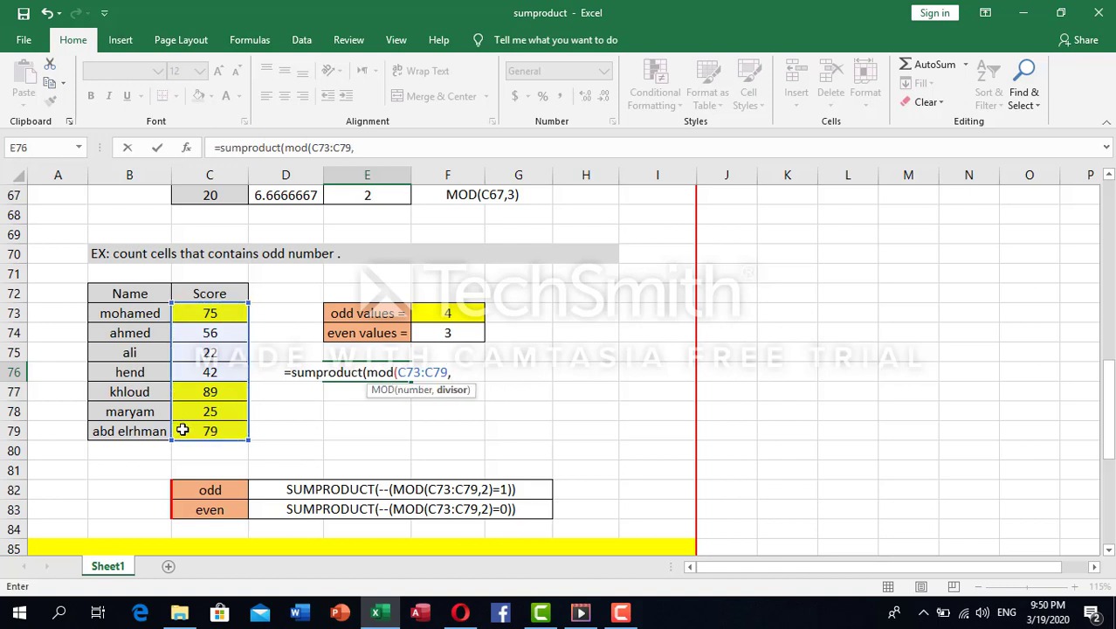
pyautogui.write('2)')
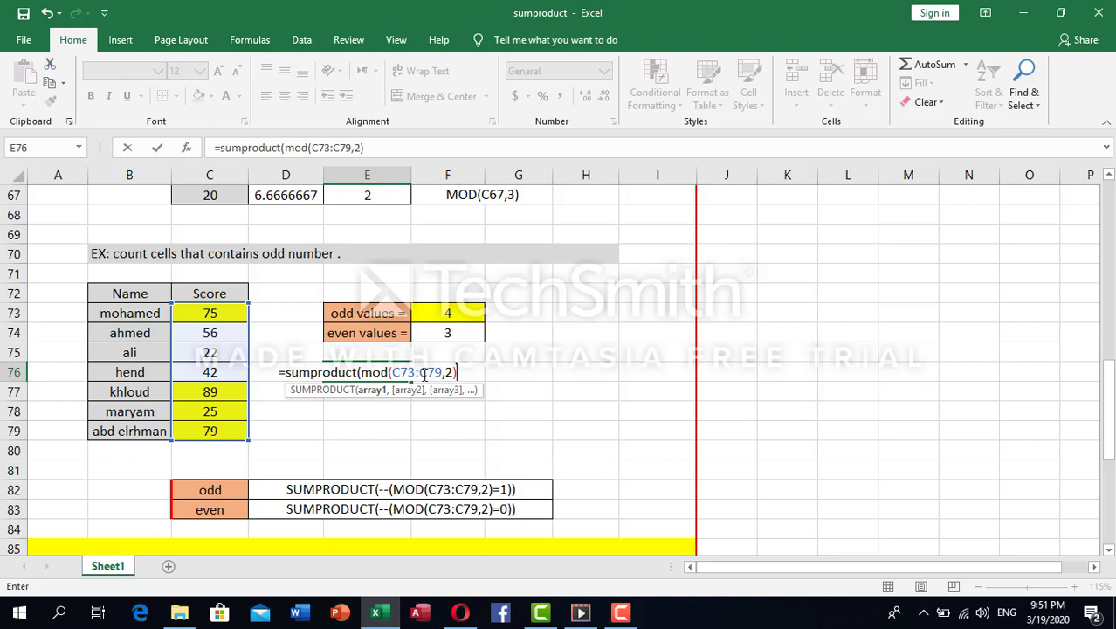
pyautogui.write('=1')
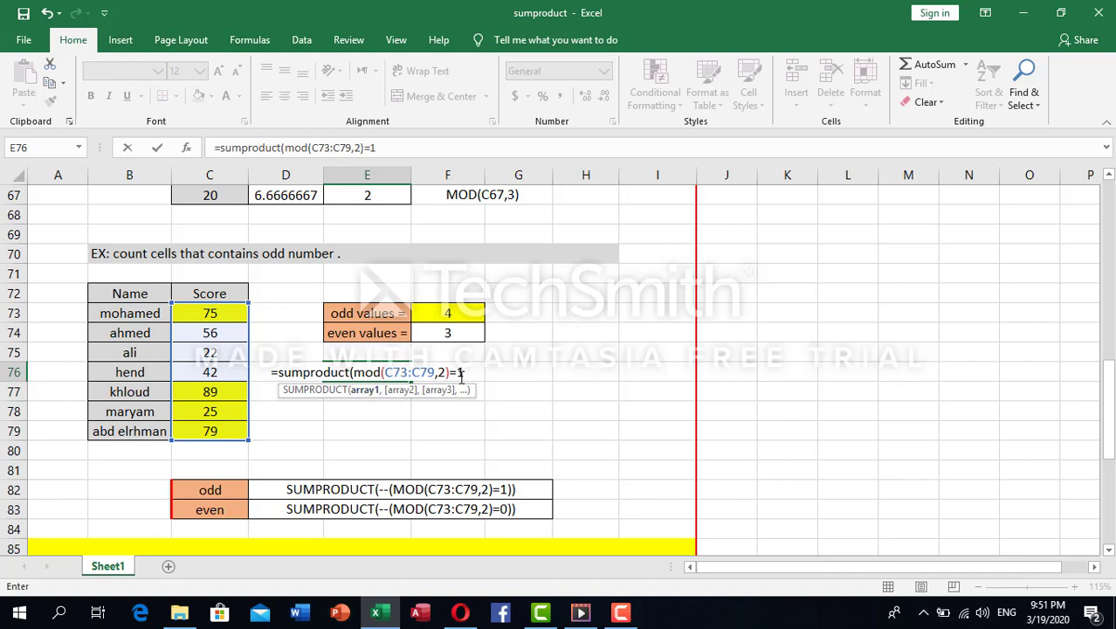
pyautogui.write(')')
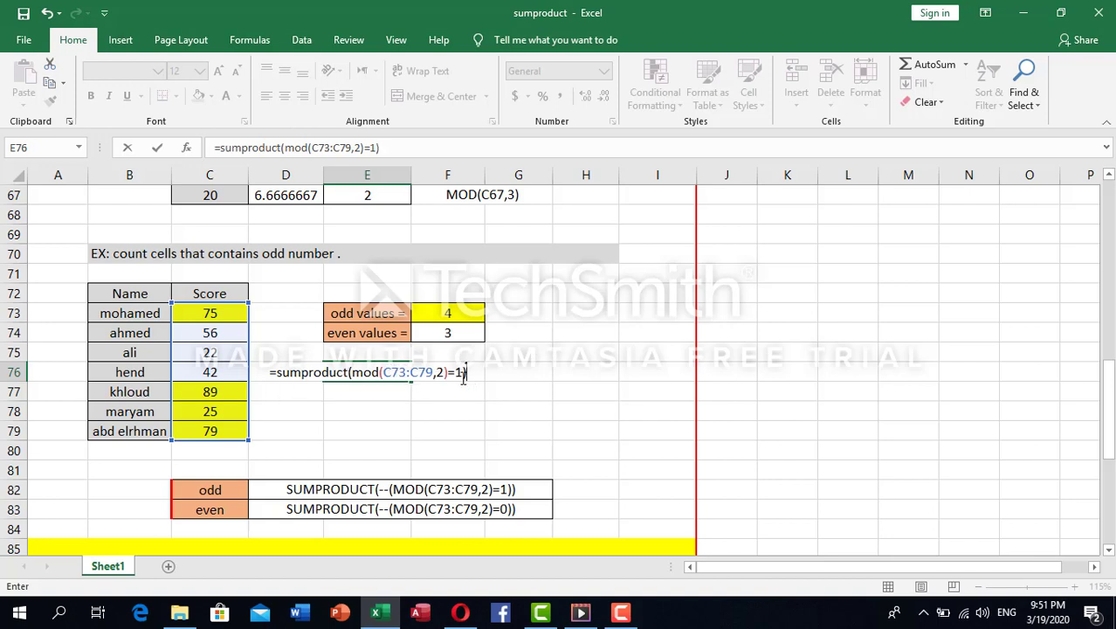
pyautogui.press('Return')
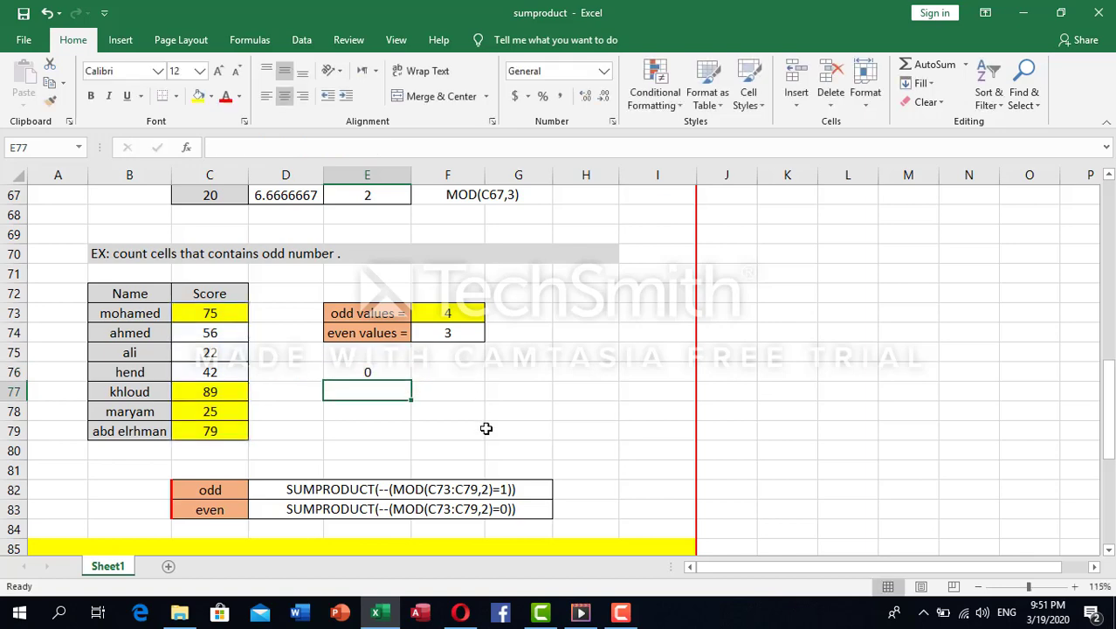
# Review the SUMPRODUCT formula in E76 and its score range without changing it, then reselect the cell
pyautogui.click(388, 374)
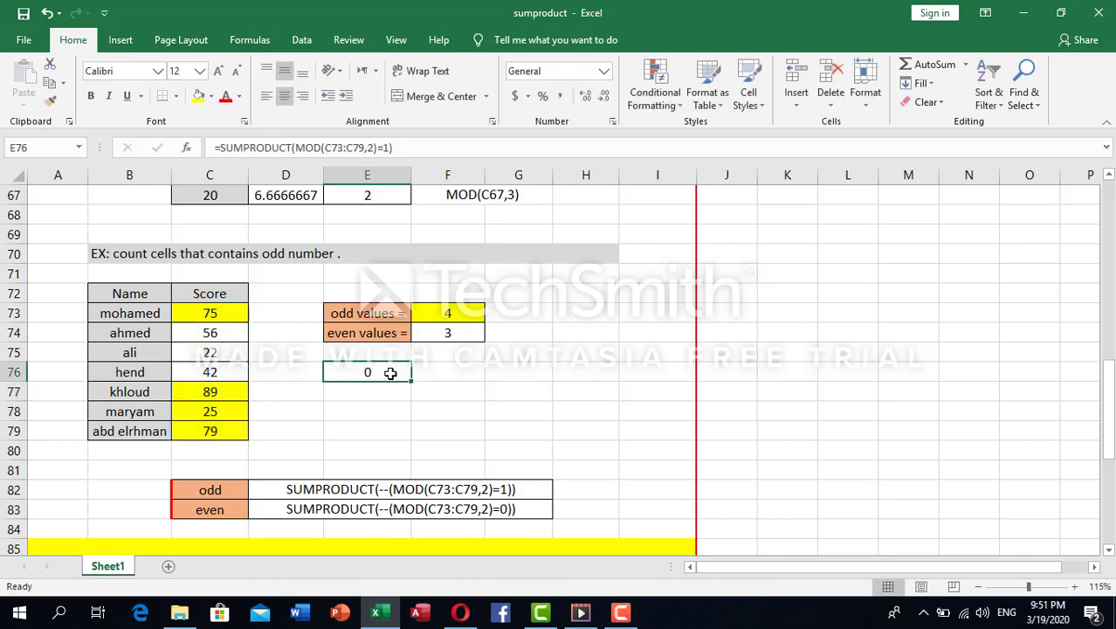
pyautogui.doubleClick(390, 372)
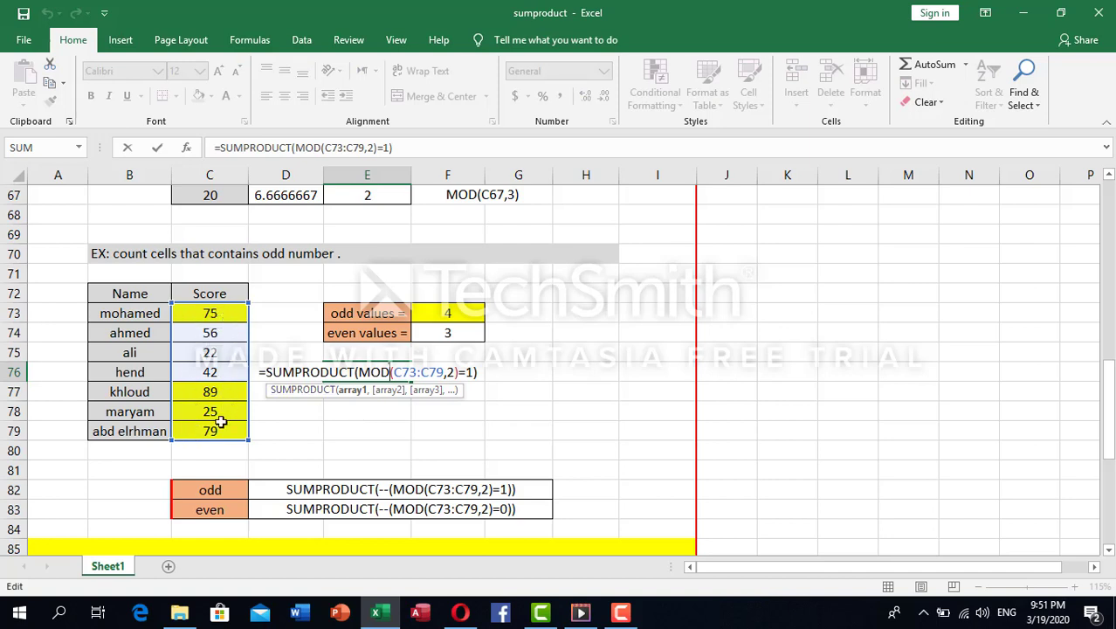
pyautogui.press('Return')
pyautogui.click(367, 374)
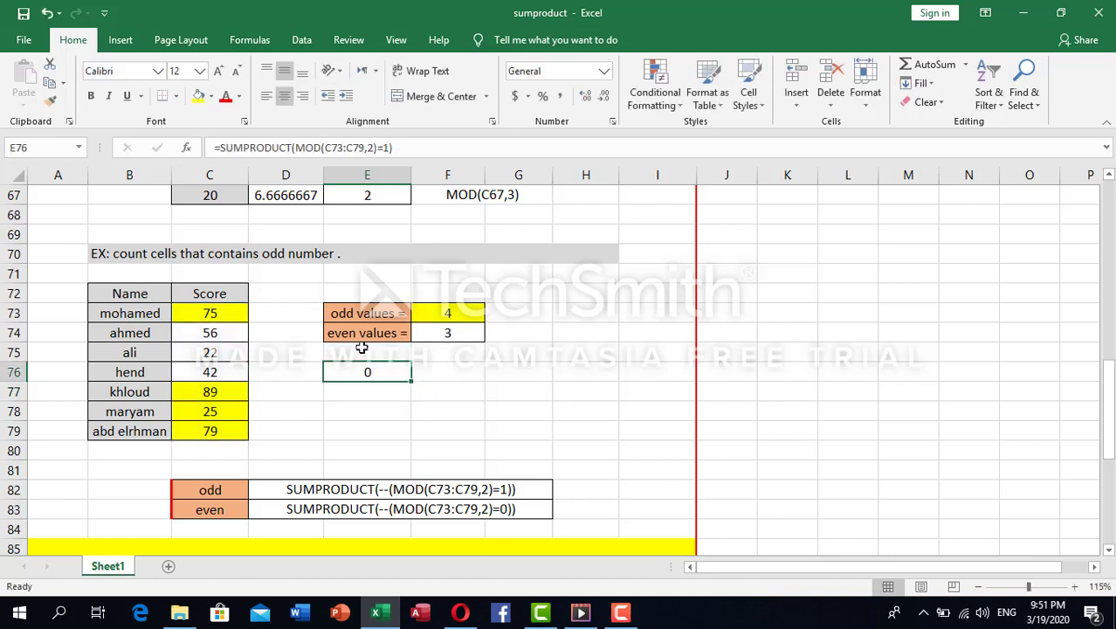
# Add a double negative before the MOD comparison in E76 and enclose the comparison in parentheses
pyautogui.doubleClick(366, 371)
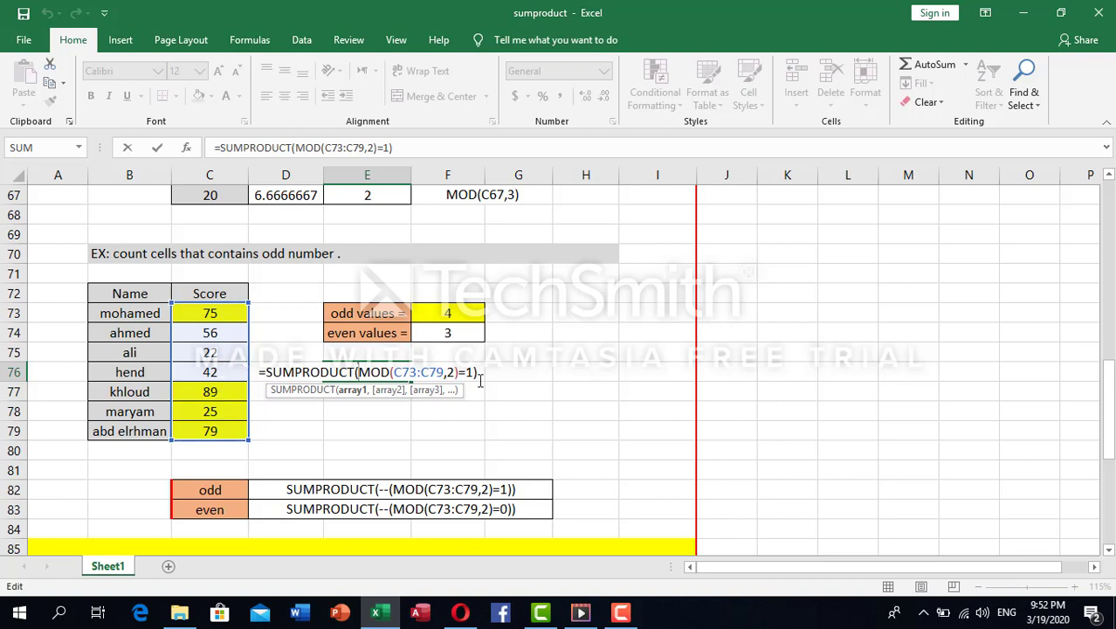
pyautogui.write('--')
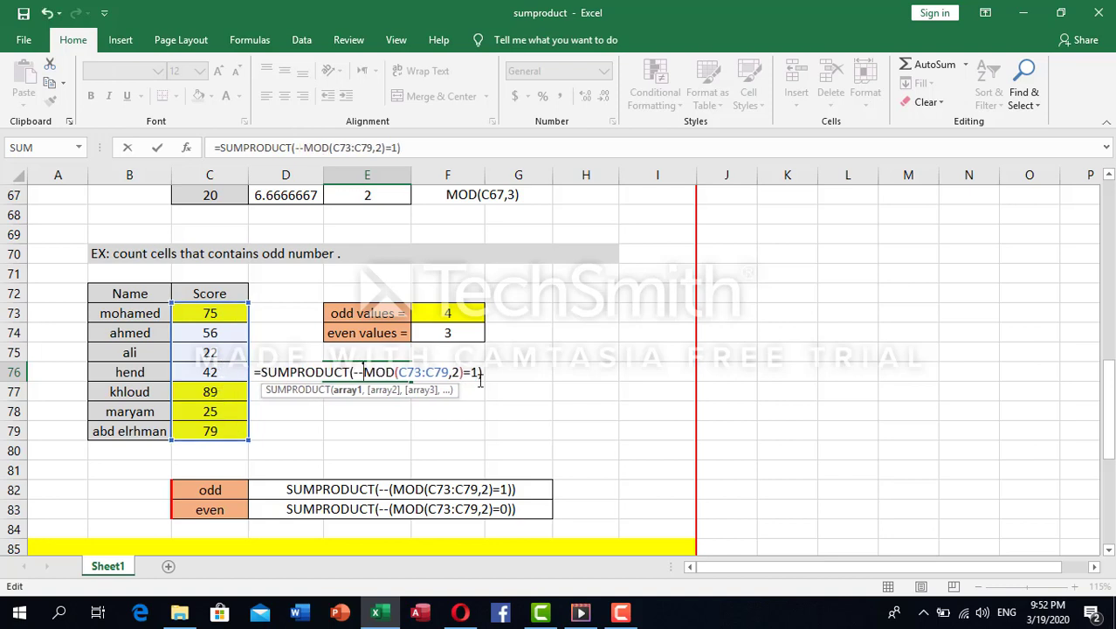
pyautogui.write('(')
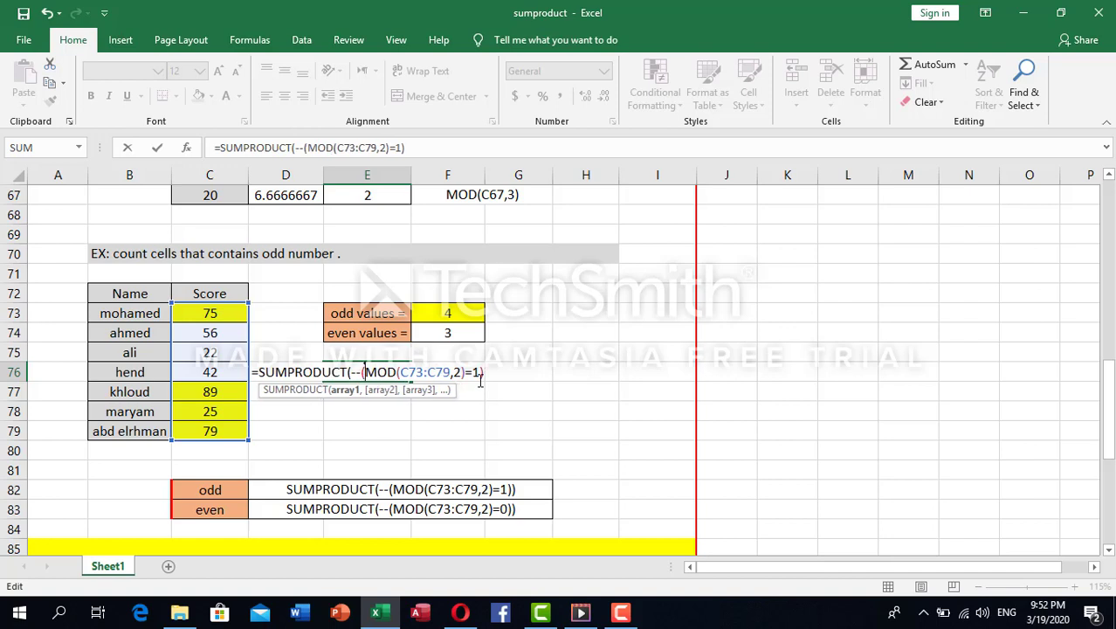
pyautogui.click(481, 373)
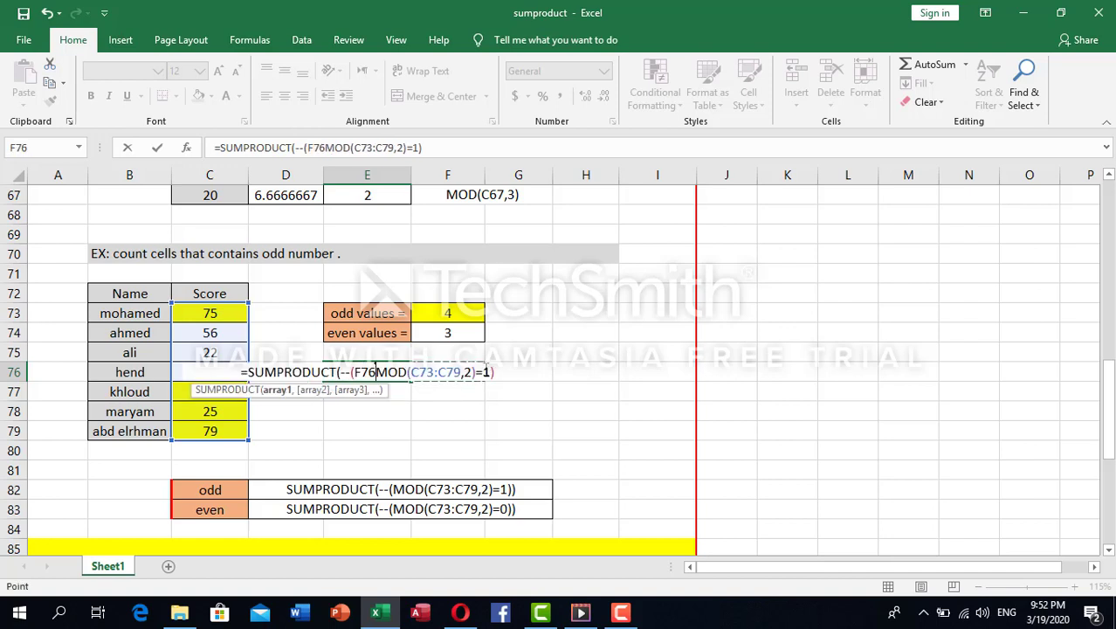
pyautogui.click(501, 372)
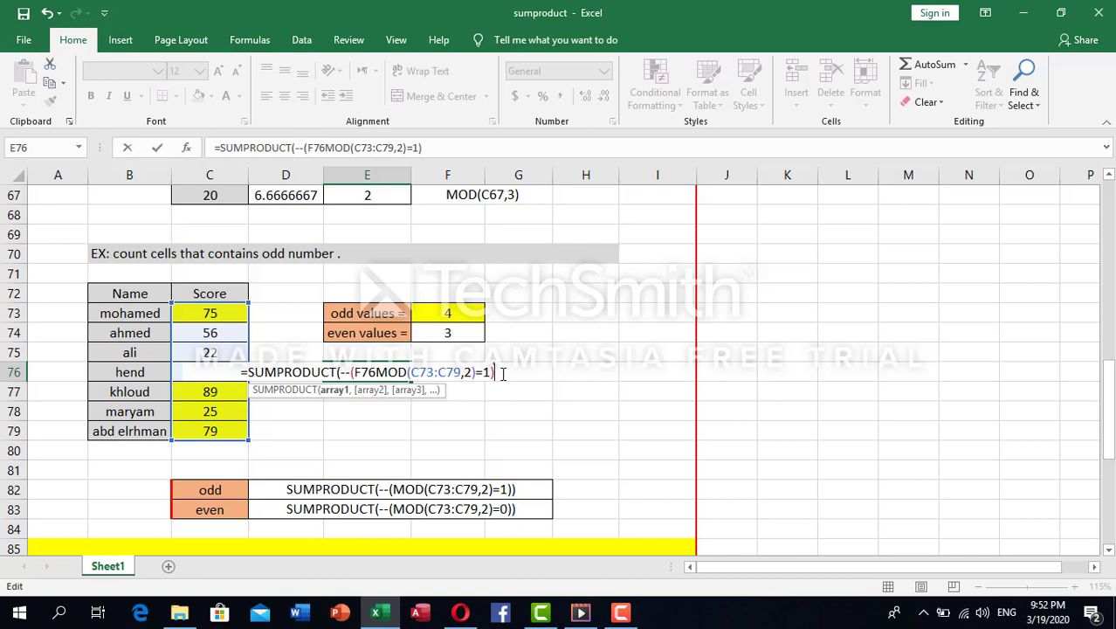
pyautogui.write(')')
pyautogui.press('Return')
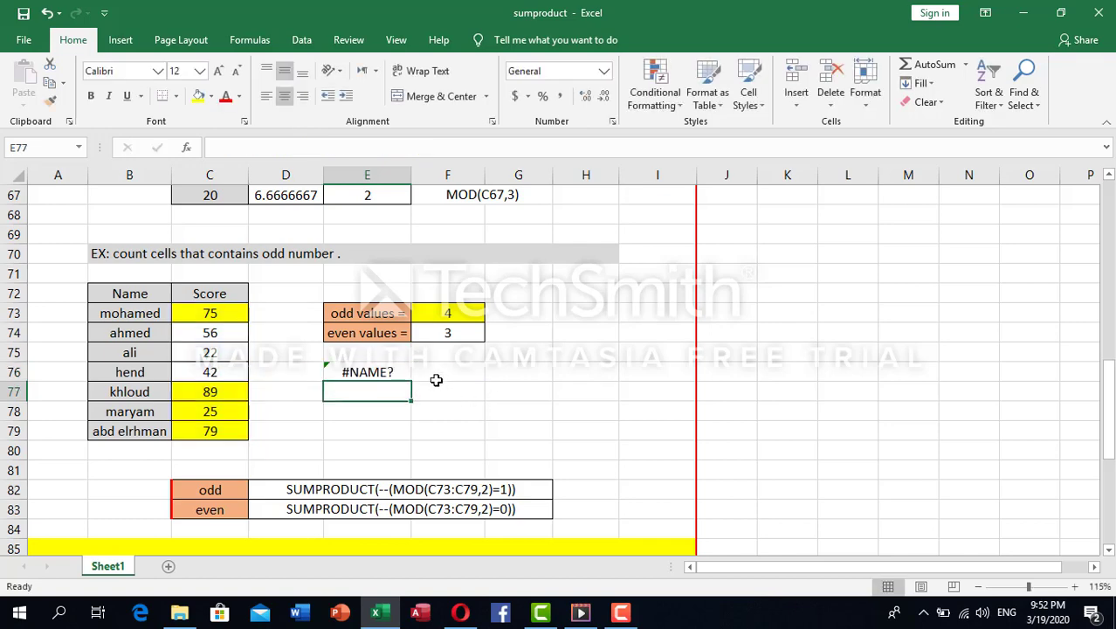
# Remove the stray F76 reference so the formula in E76 reads =SUMPRODUCT(--(MOD(C73:C79,2)=1))
pyautogui.click(348, 372)
pyautogui.doubleClick(347, 373)
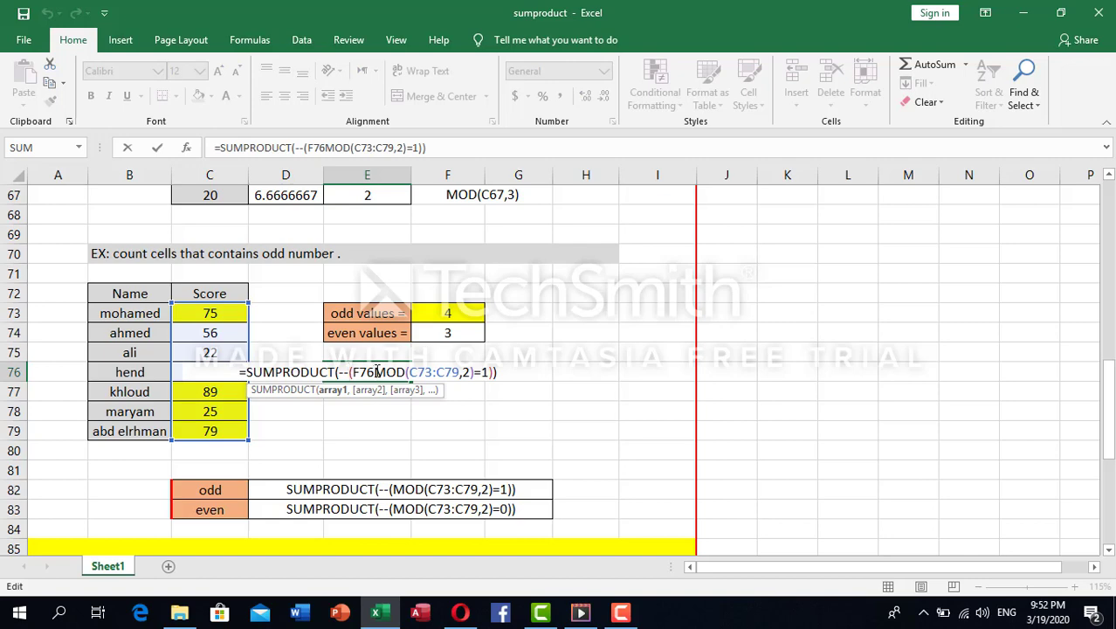
pyautogui.press('BackSpace')
pyautogui.press('BackSpace')
pyautogui.press('BackSpace')
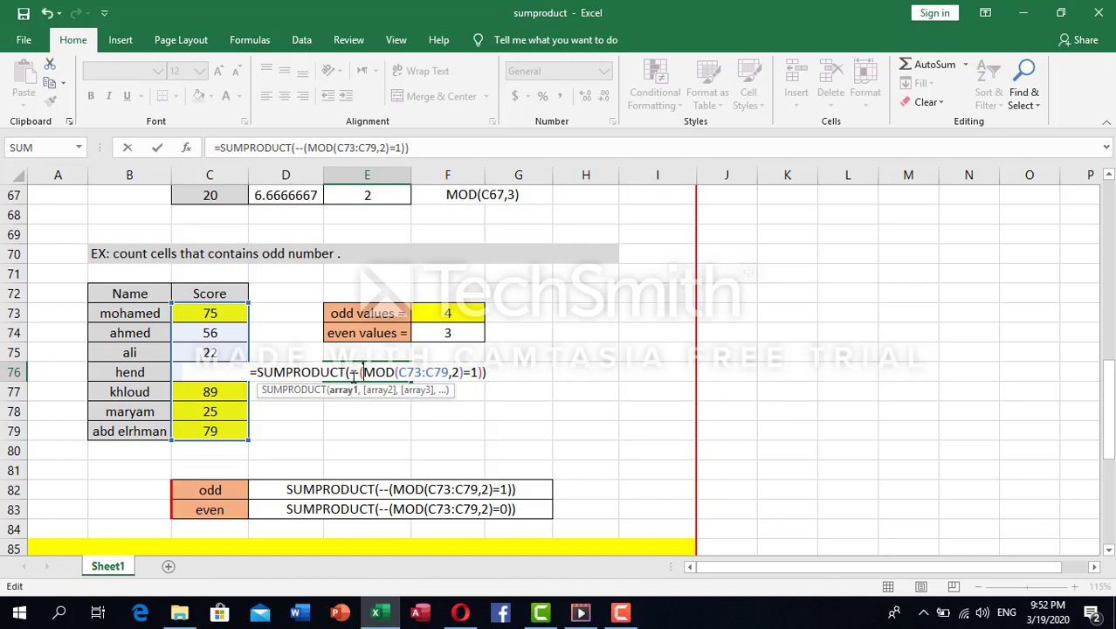
pyautogui.press('Return')
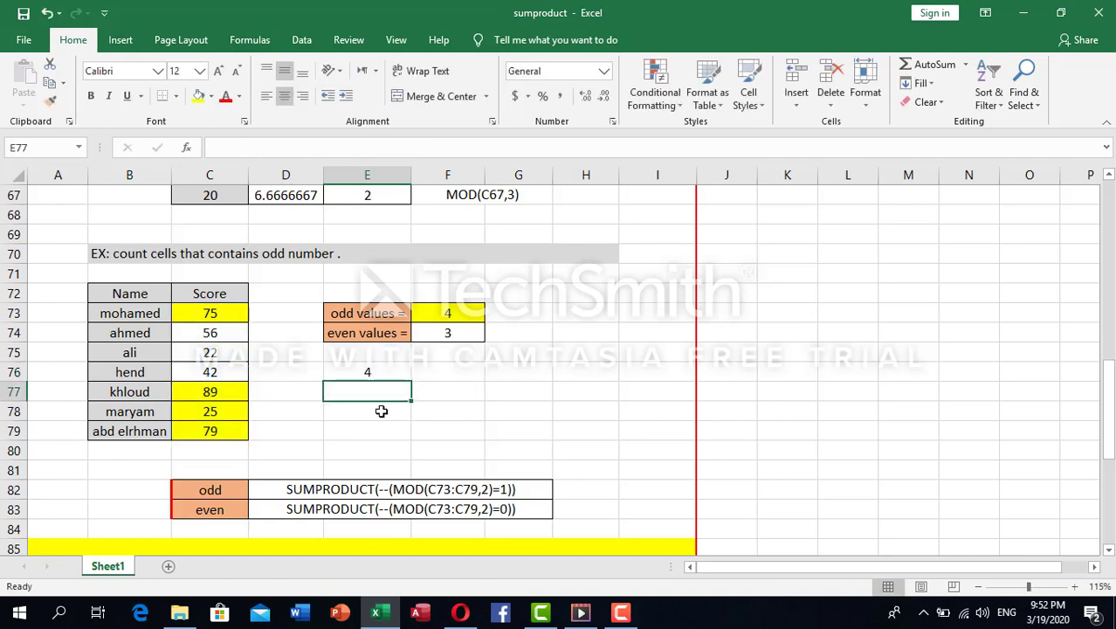
# Review the SUMPRODUCT and MOD formula in E76, then examine the even-values formula in F74
pyautogui.click(383, 372)
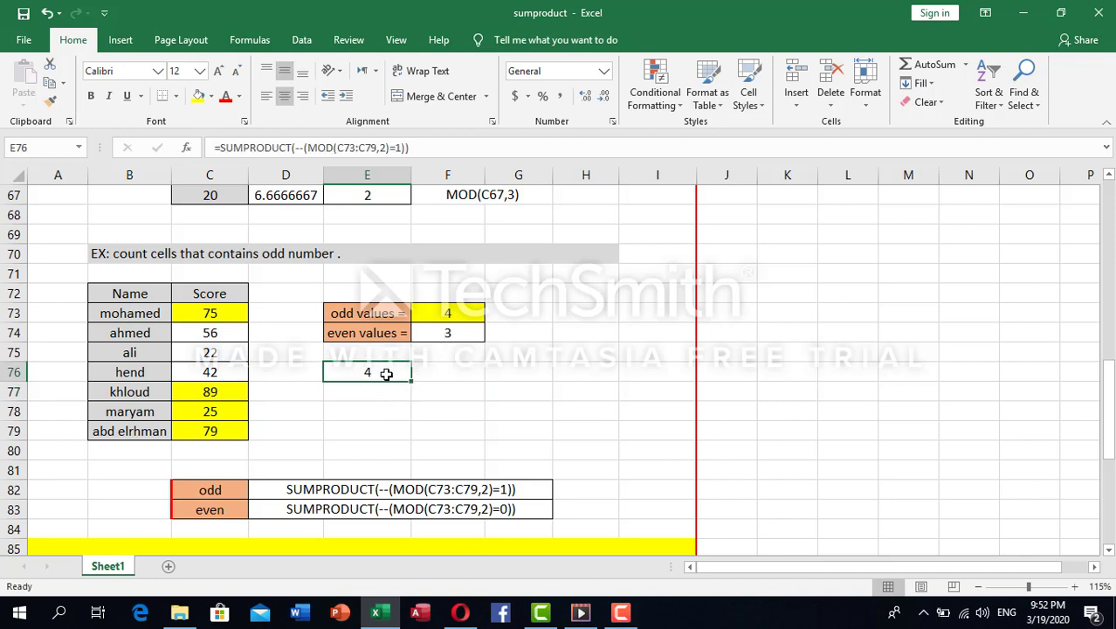
pyautogui.doubleClick(386, 374)
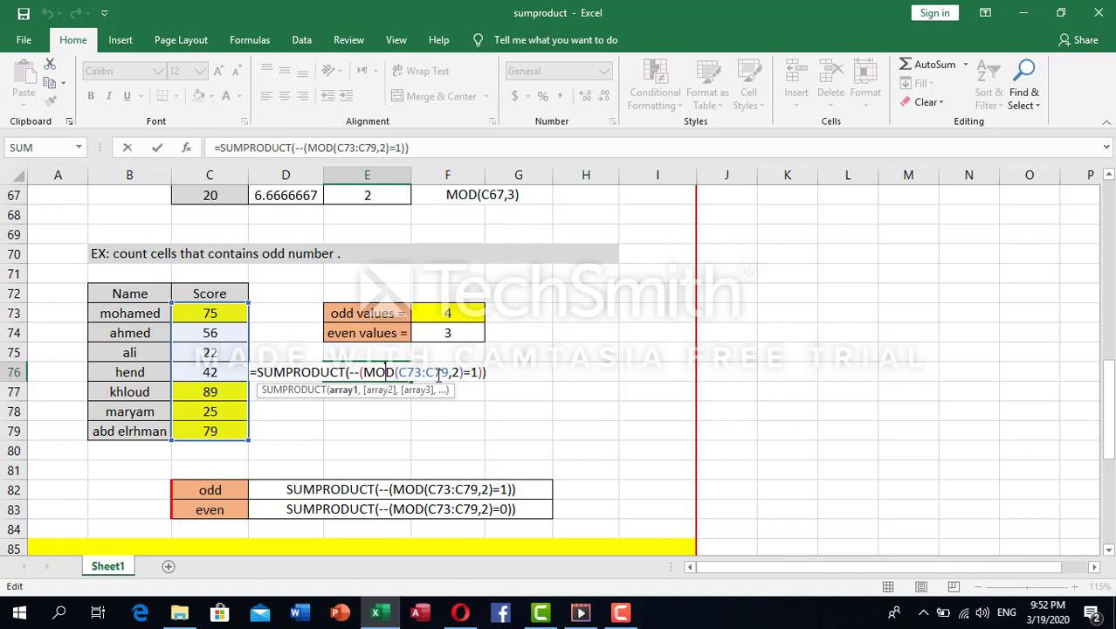
pyautogui.click(495, 405)
pyautogui.click(363, 370)
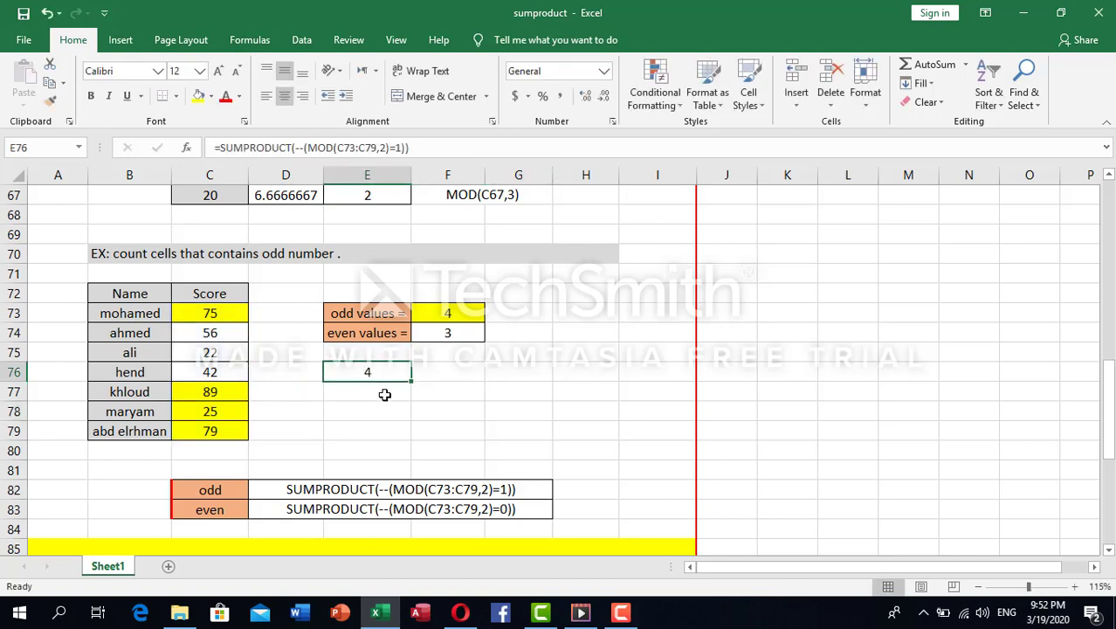
pyautogui.click(446, 337)
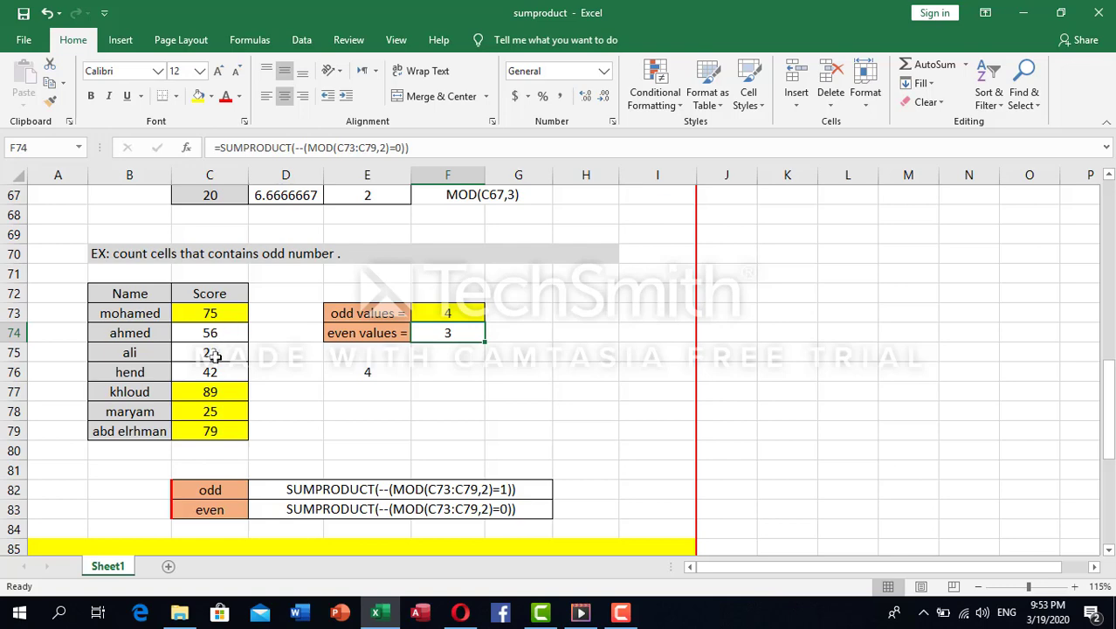
# Delete the practice odd-count formula from E76
pyautogui.click(360, 367)
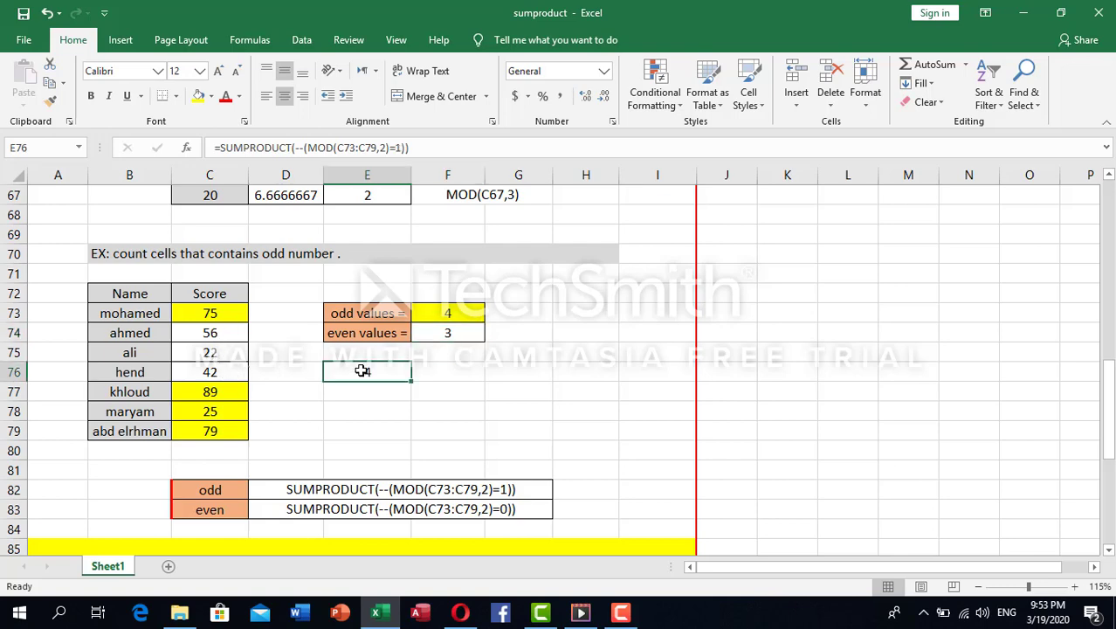
pyautogui.press('Delete')
# Find the section on counting matches between two columns and compare the row 91 entries of Column 1 and Column 2
pyautogui.scroll(-4, 358, 354)
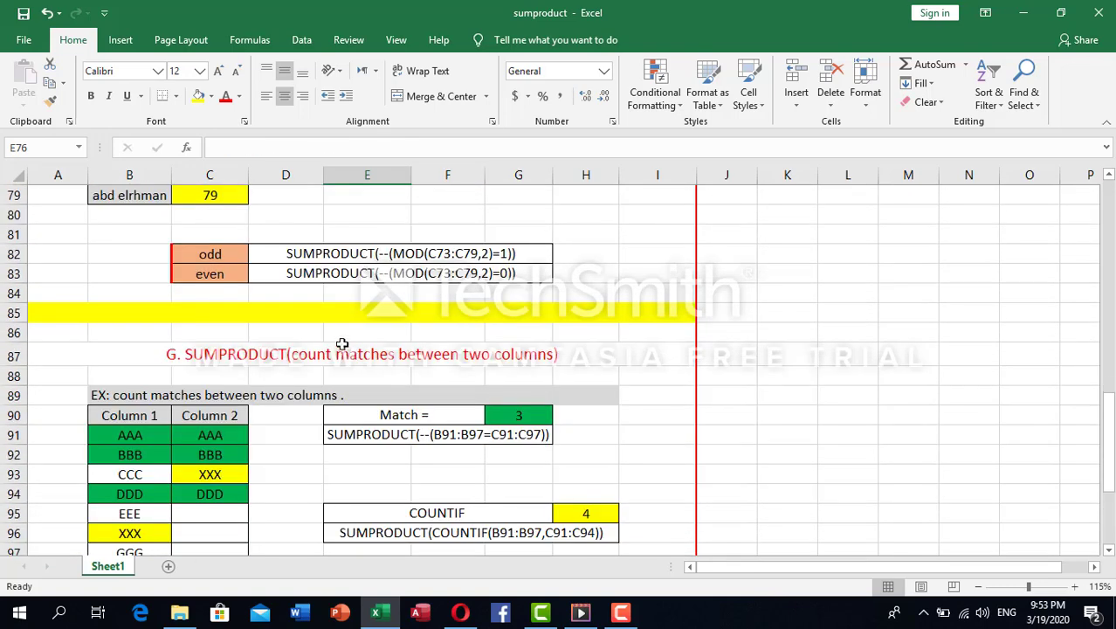
pyautogui.scroll(-5, 344, 341)
pyautogui.scroll(4, 333, 328)
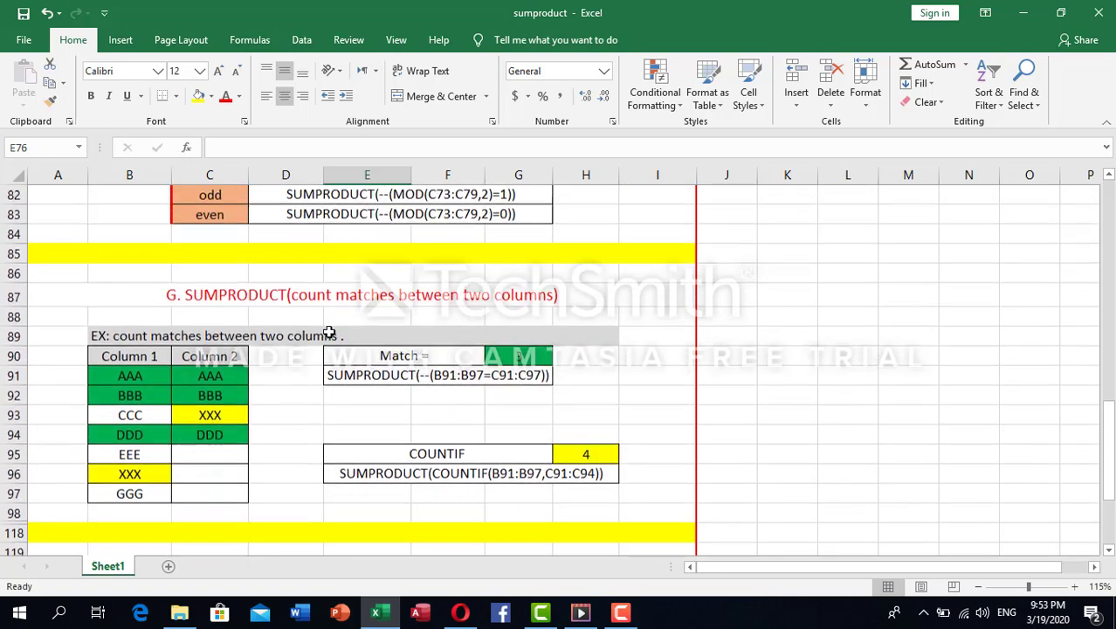
pyautogui.scroll(-1, 326, 330)
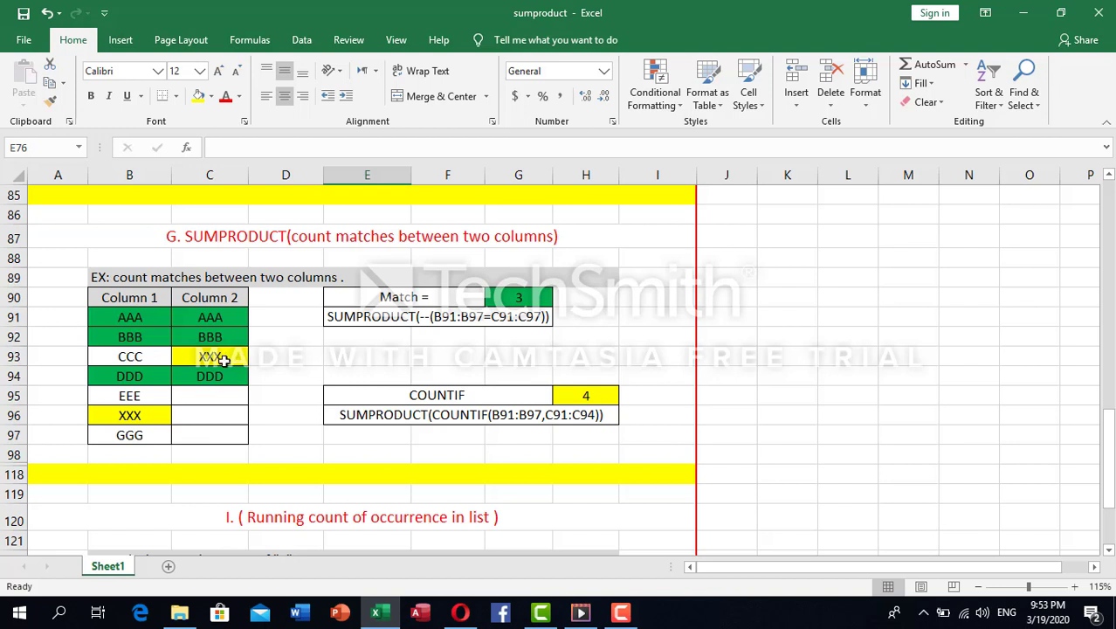
pyautogui.click(153, 317)
pyautogui.click(198, 319)
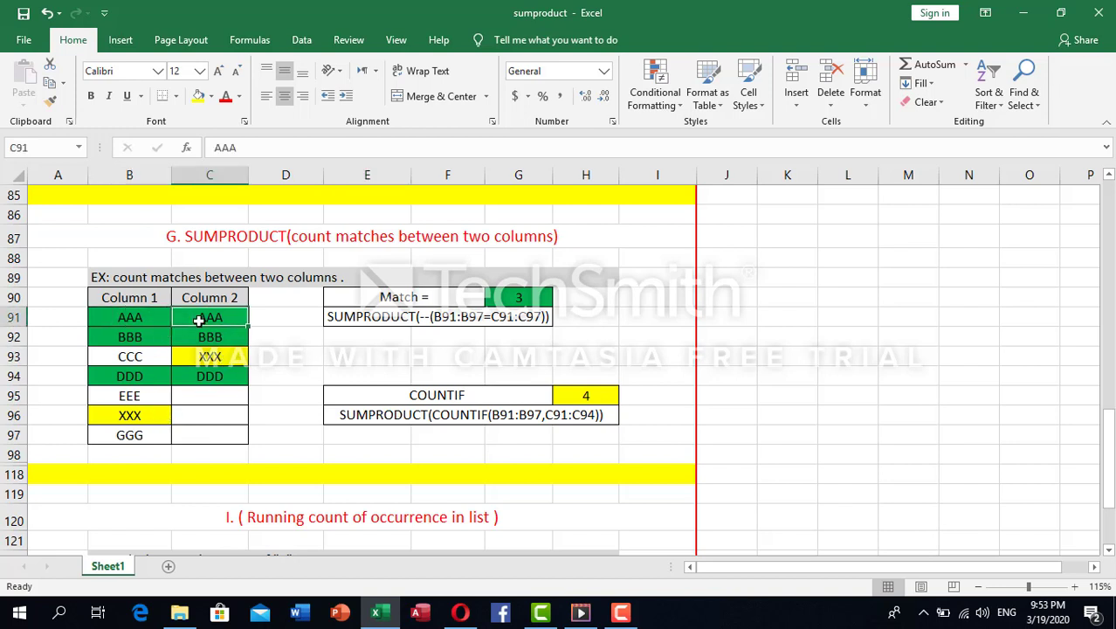
pyautogui.click(143, 330)
pyautogui.click(146, 317)
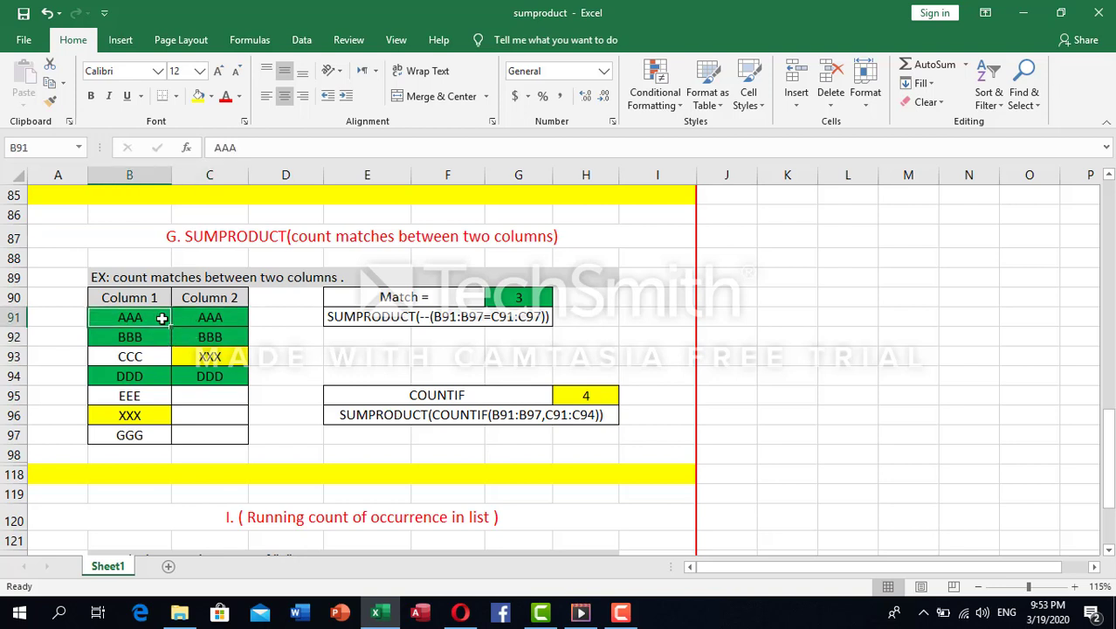
pyautogui.click(189, 314)
pyautogui.click(150, 319)
pyautogui.click(174, 311)
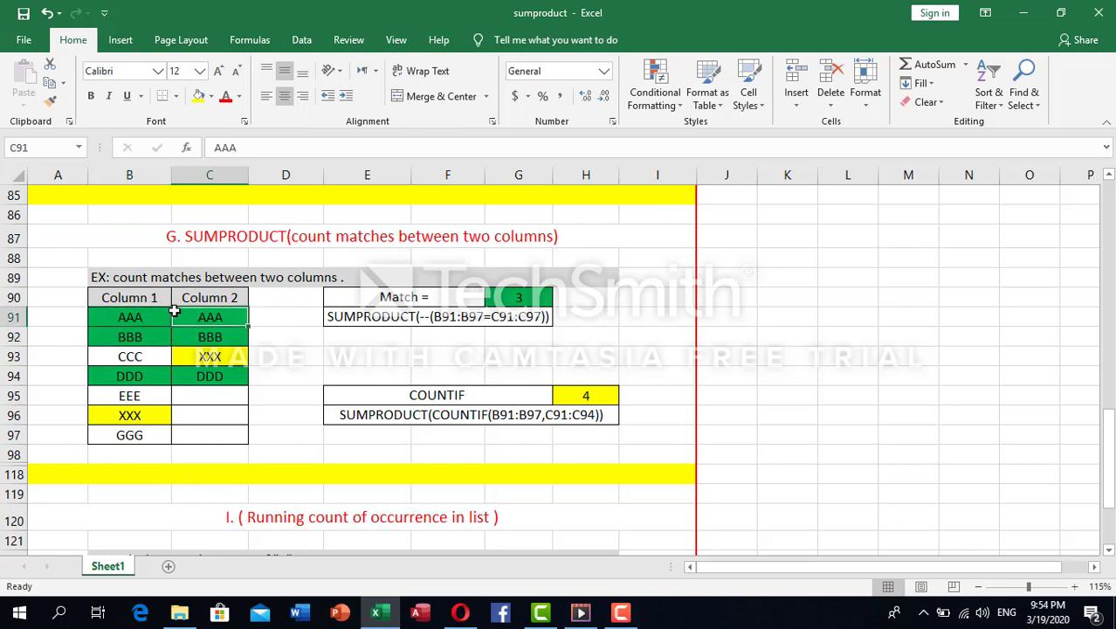
# Compare the Column 1 and Column 2 entries row by row from row 92 to row 97
pyautogui.click(140, 340)
pyautogui.click(177, 334)
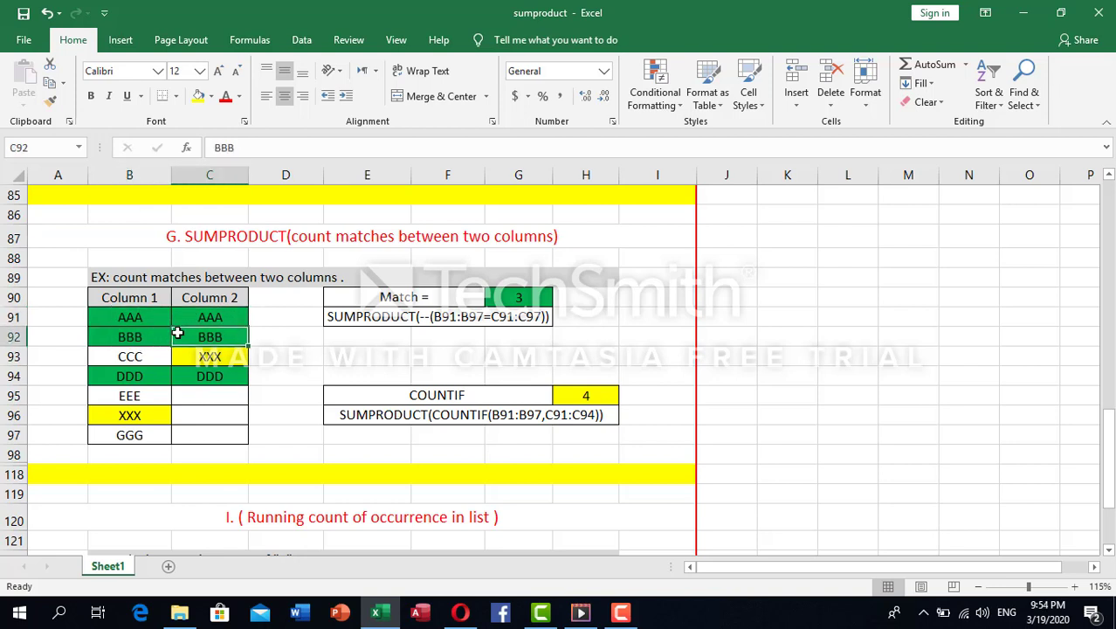
pyautogui.click(155, 355)
pyautogui.click(184, 355)
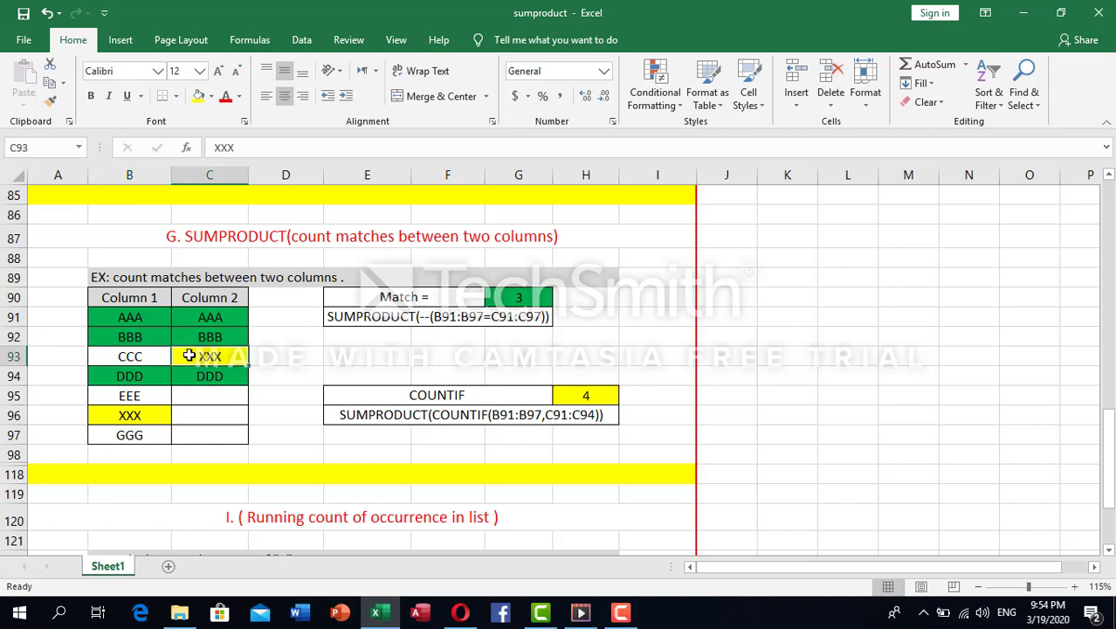
pyautogui.click(164, 376)
pyautogui.click(201, 376)
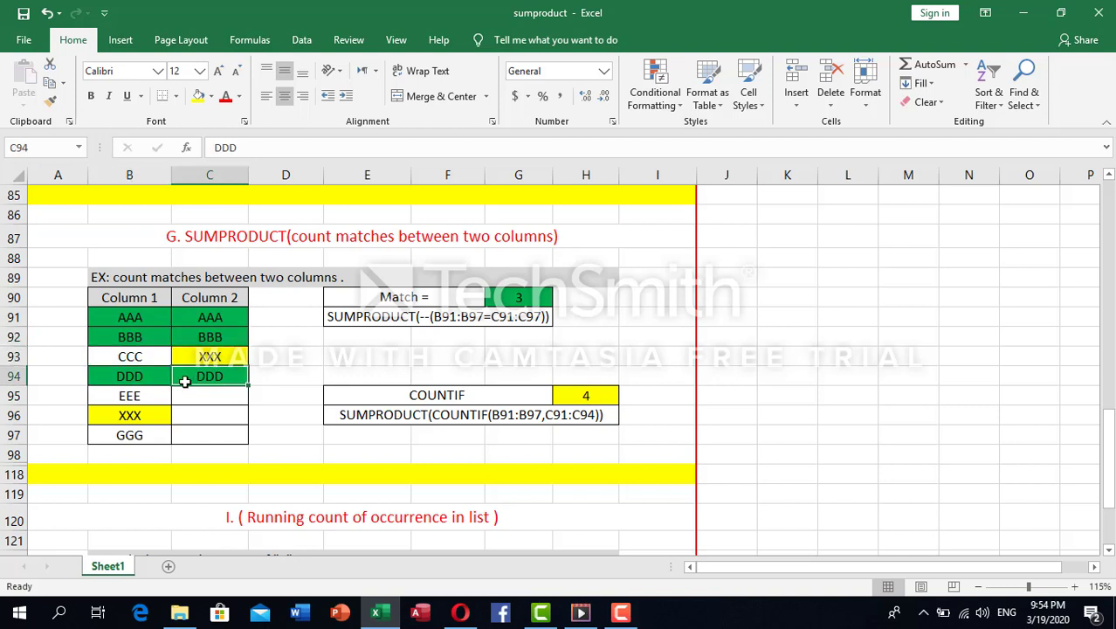
pyautogui.click(125, 395)
pyautogui.click(192, 395)
pyautogui.click(147, 415)
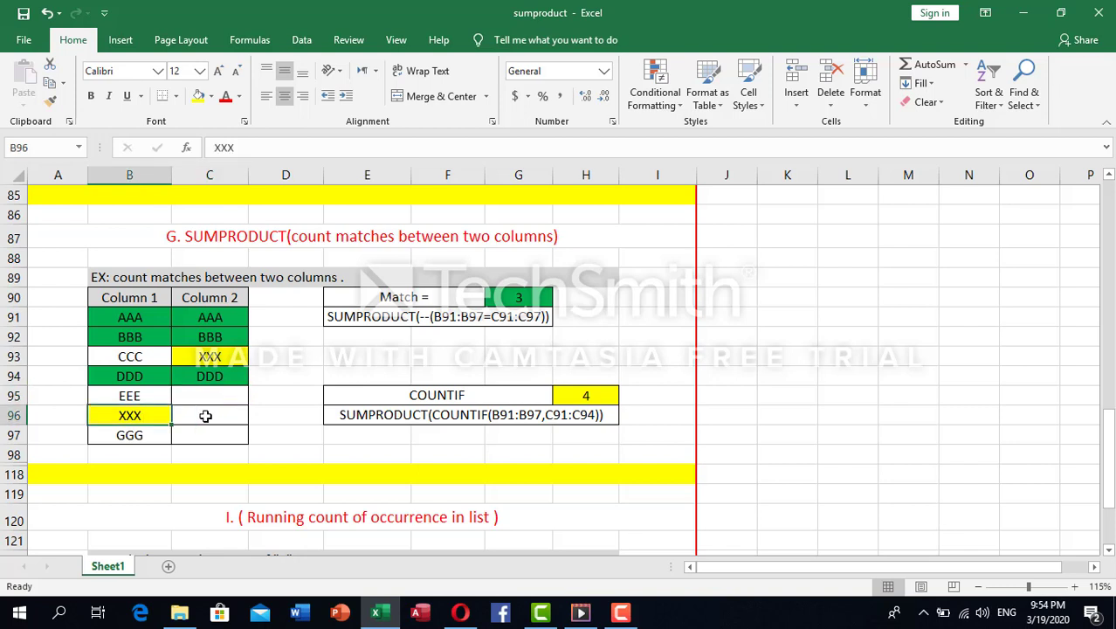
pyautogui.click(205, 416)
pyautogui.click(129, 432)
pyautogui.click(205, 433)
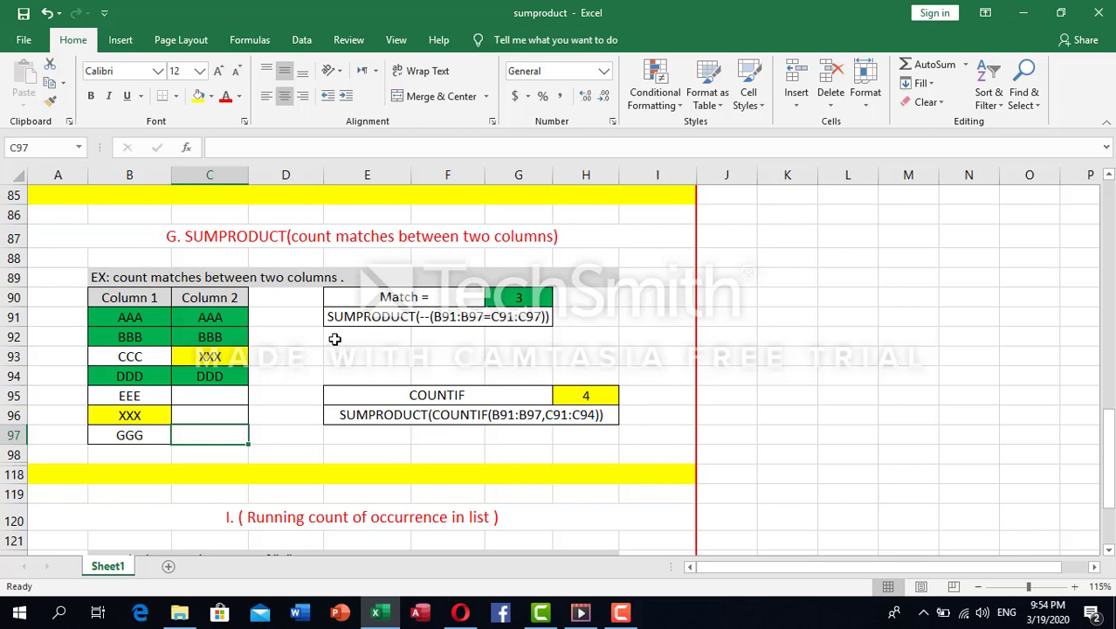
# Examine the match formula in G90 and the two column ranges it compares without changing it
pyautogui.click(506, 298)
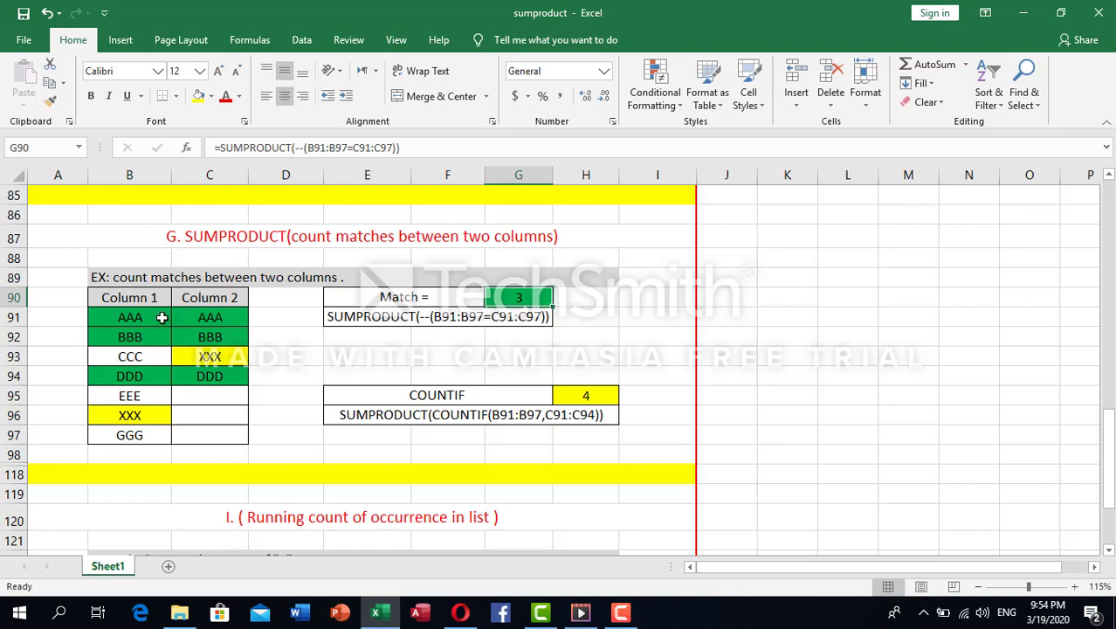
pyautogui.click(356, 150)
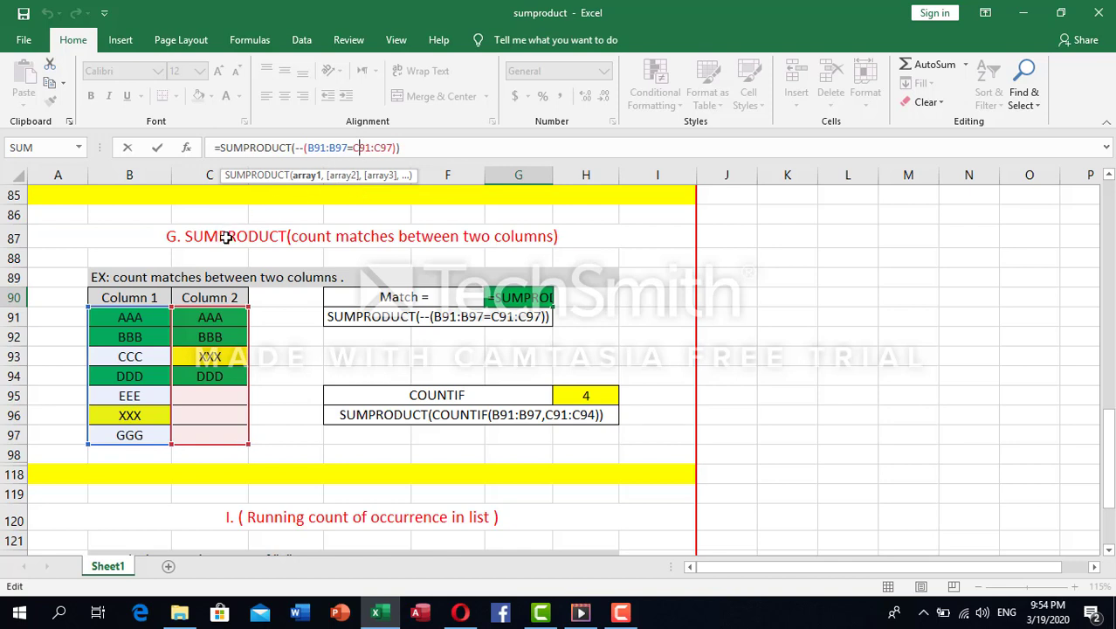
pyautogui.moveTo(157, 314); pyautogui.dragTo(131, 441)
pyautogui.hotkey('ctrl', 'Return')
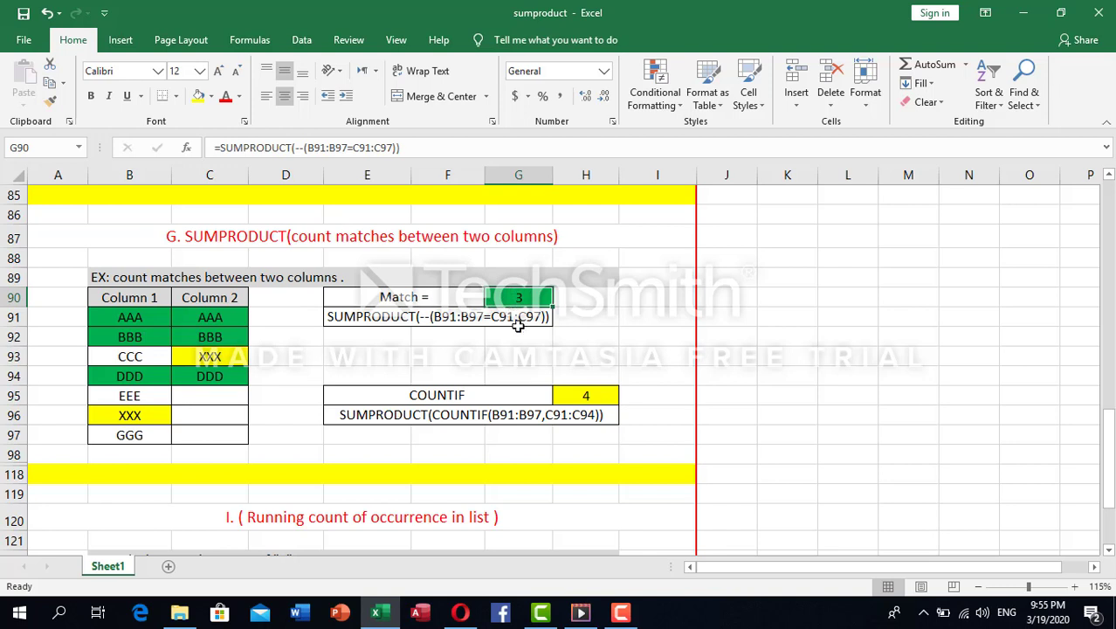
# Compare the COUNTIF-based SUMPRODUCT formula in H95 with the match formula in G90, keeping both formulas unchanged
pyautogui.click(472, 410)
pyautogui.click(472, 398)
pyautogui.click(588, 395)
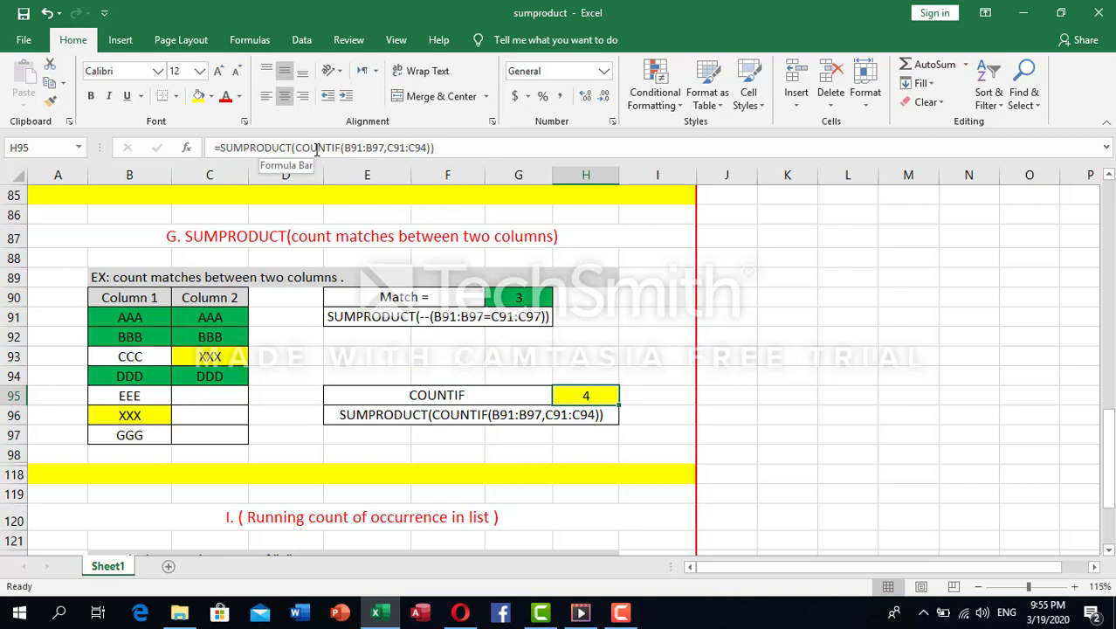
pyautogui.click(517, 297)
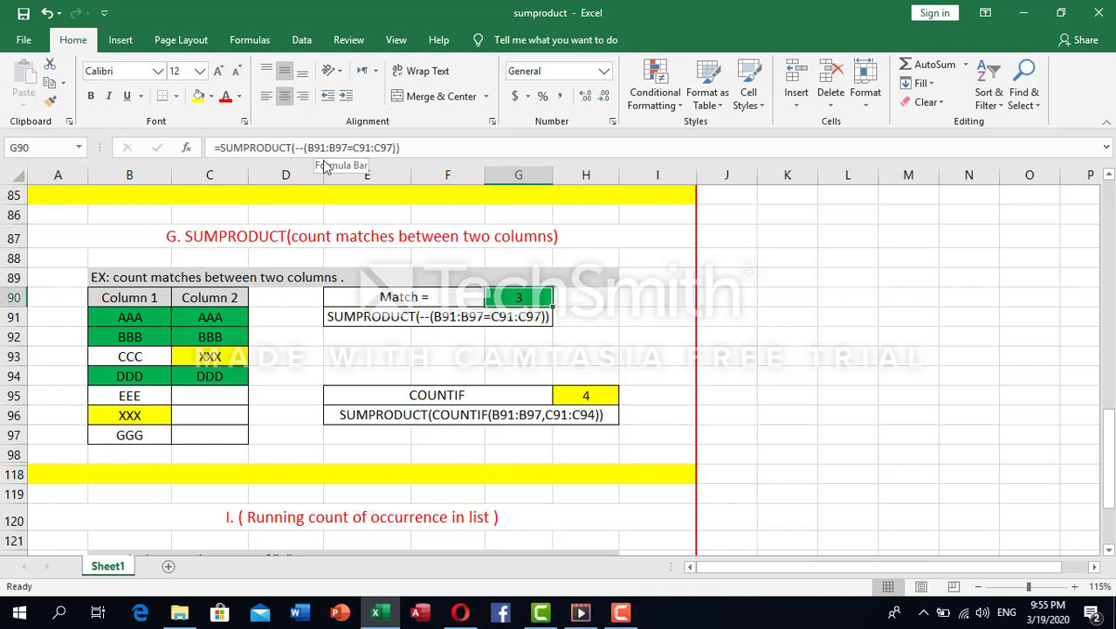
pyautogui.click(602, 395)
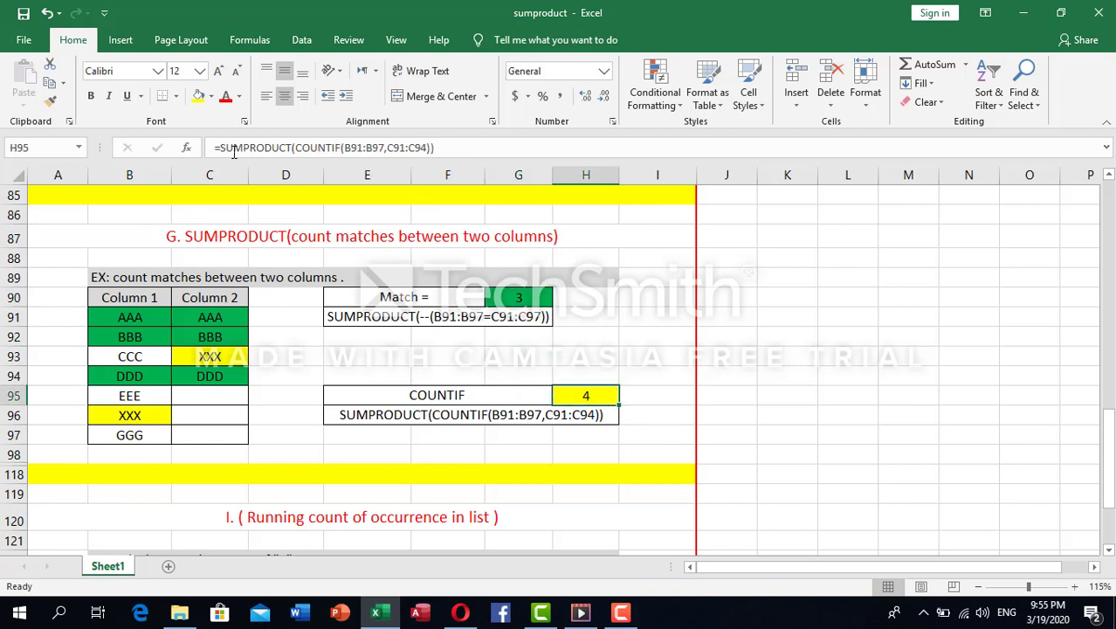
pyautogui.click(408, 146)
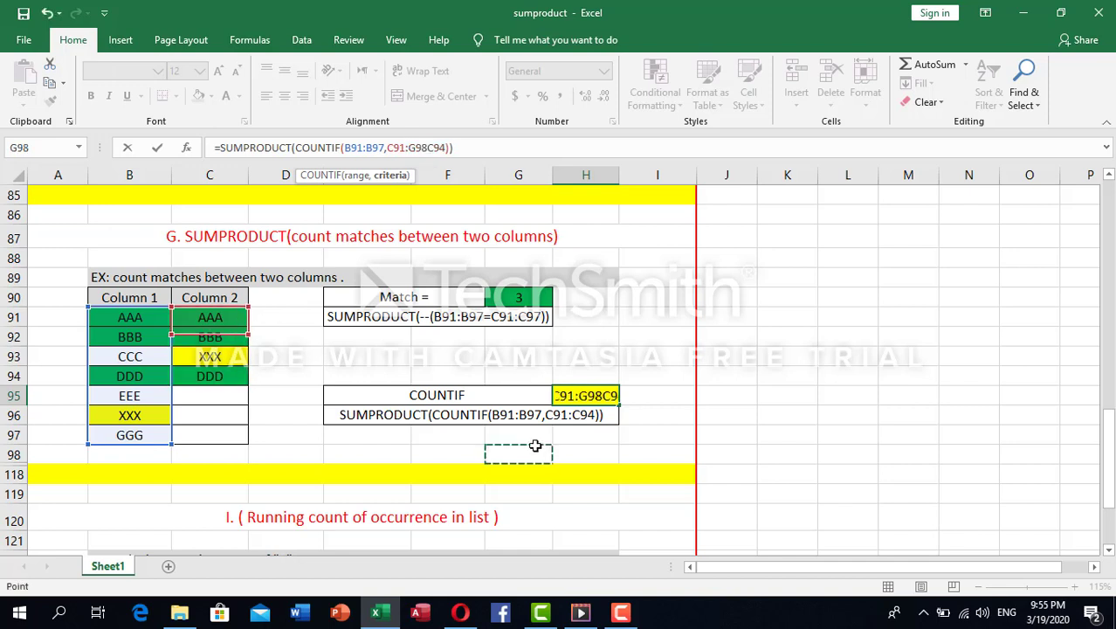
pyautogui.hotkey('ctrl', 'Return')
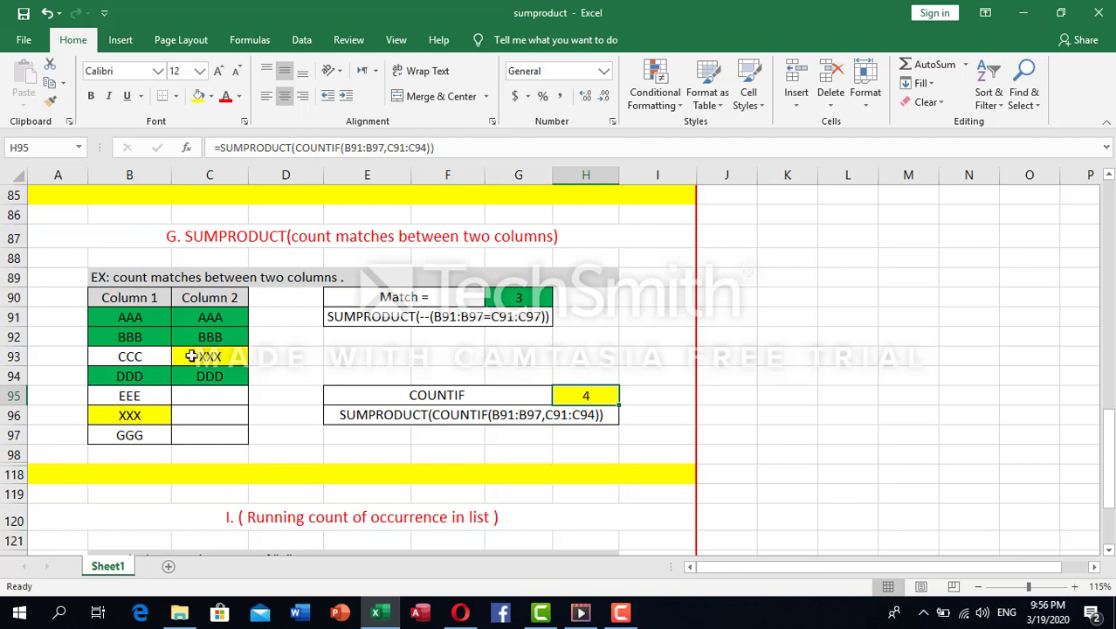
# Replace the Column 1 entry in B93 with xxx to test both match formulas
pyautogui.click(139, 361)
pyautogui.write('xx')
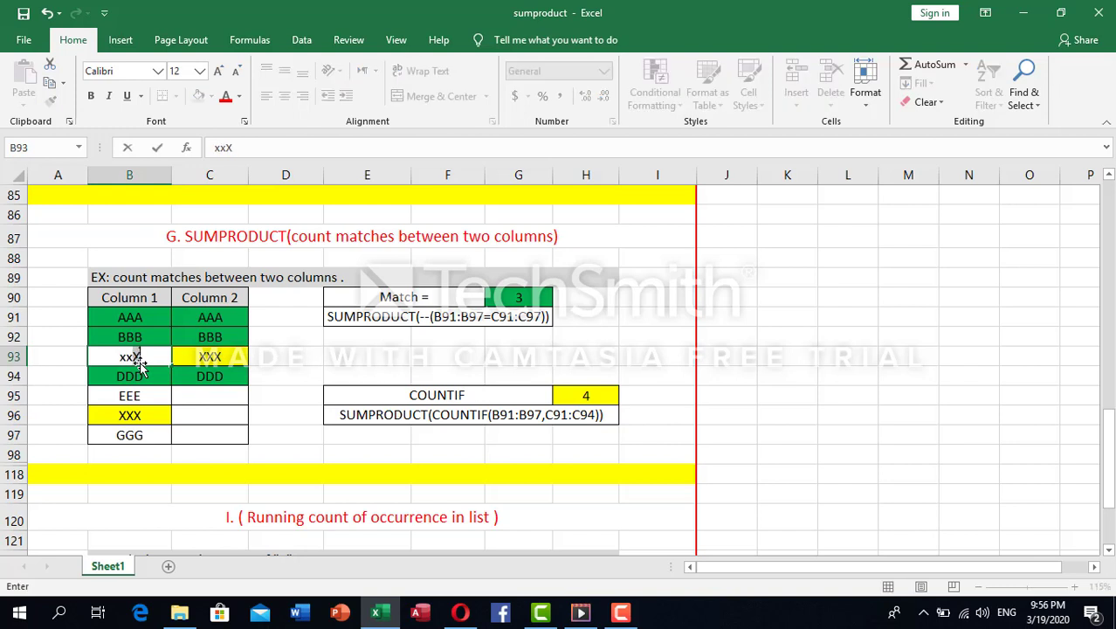
pyautogui.write('x')
pyautogui.press('Return')
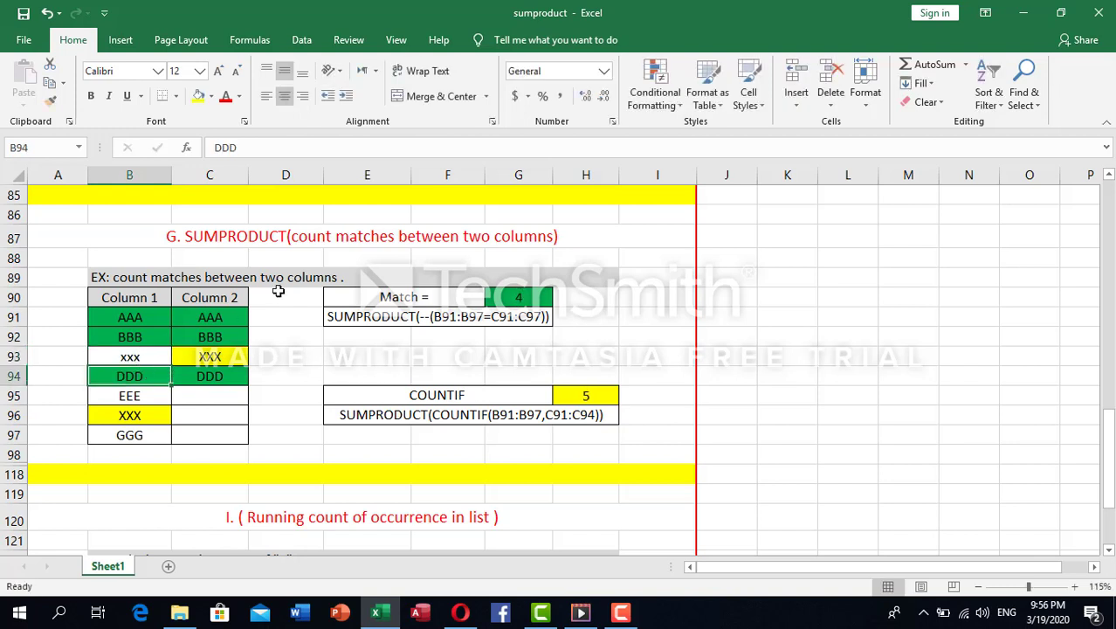
# Check the match formula in G90 and the Column 1 entries that also occur in Column 2
pyautogui.click(540, 300)
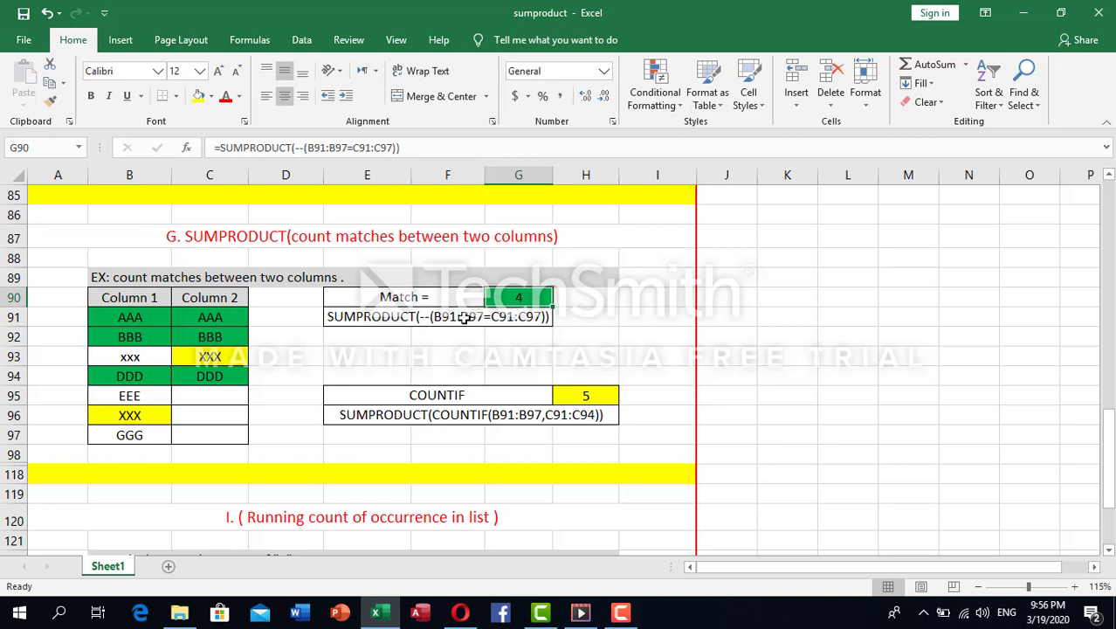
pyautogui.click(124, 355)
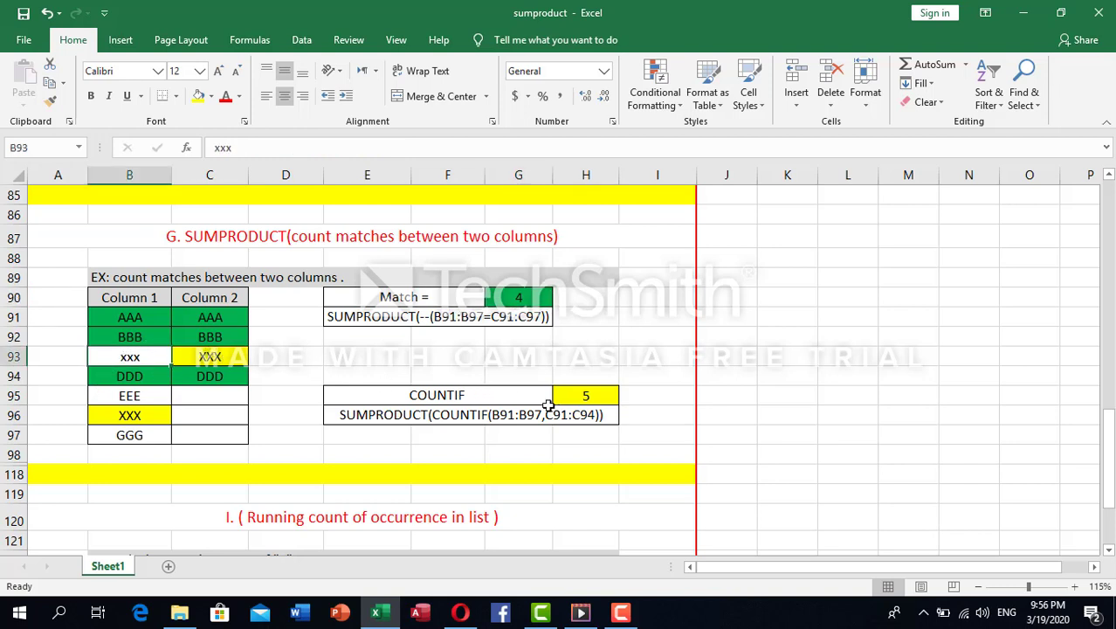
pyautogui.click(129, 316)
pyautogui.click(131, 338)
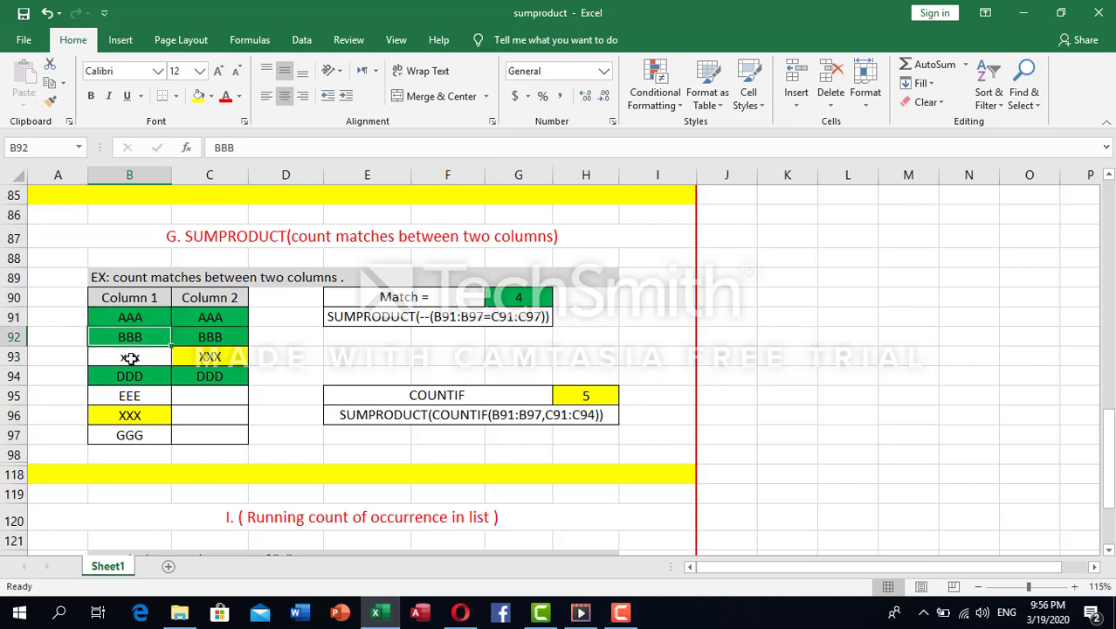
pyautogui.click(127, 357)
pyautogui.click(131, 372)
pyautogui.click(130, 416)
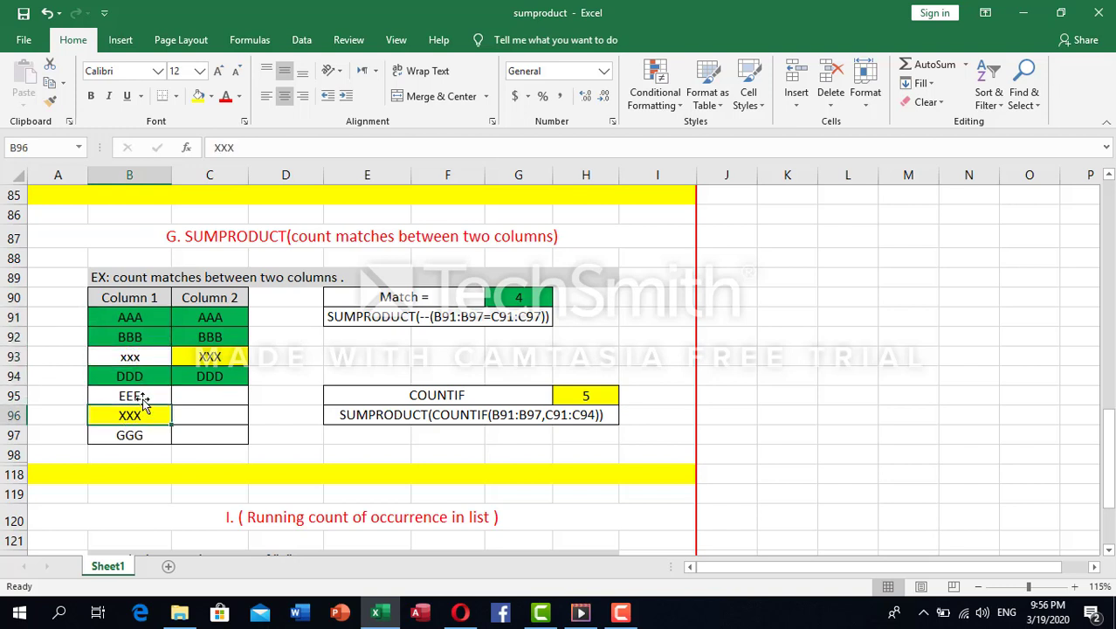
# Restore the Column 1 entry in B93 to CCC in capital letters
pyautogui.click(141, 357)
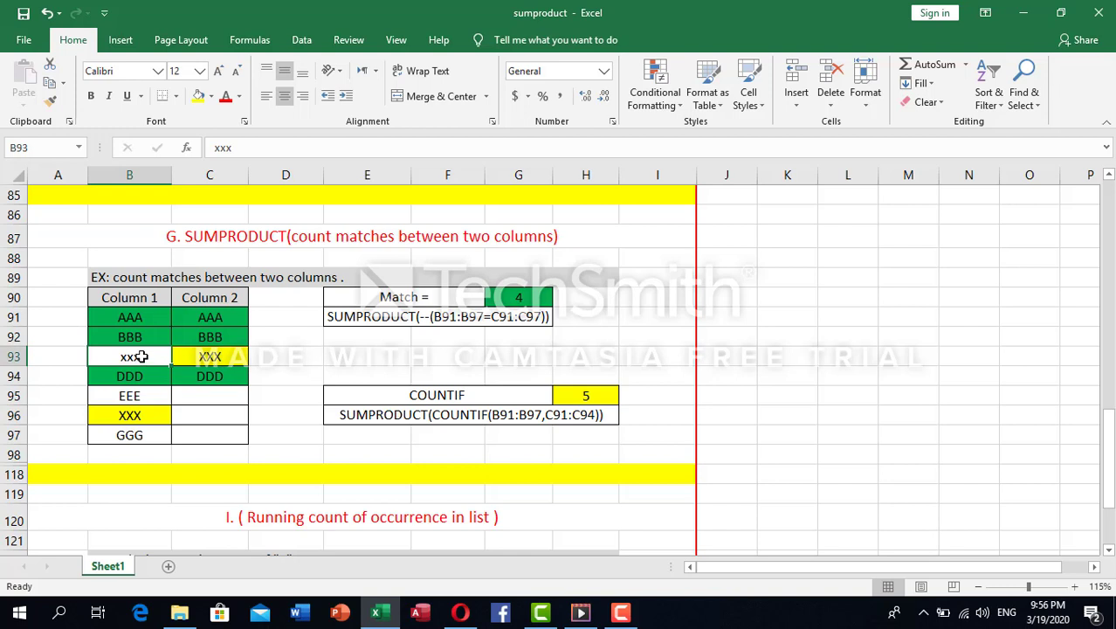
pyautogui.write('ccc')
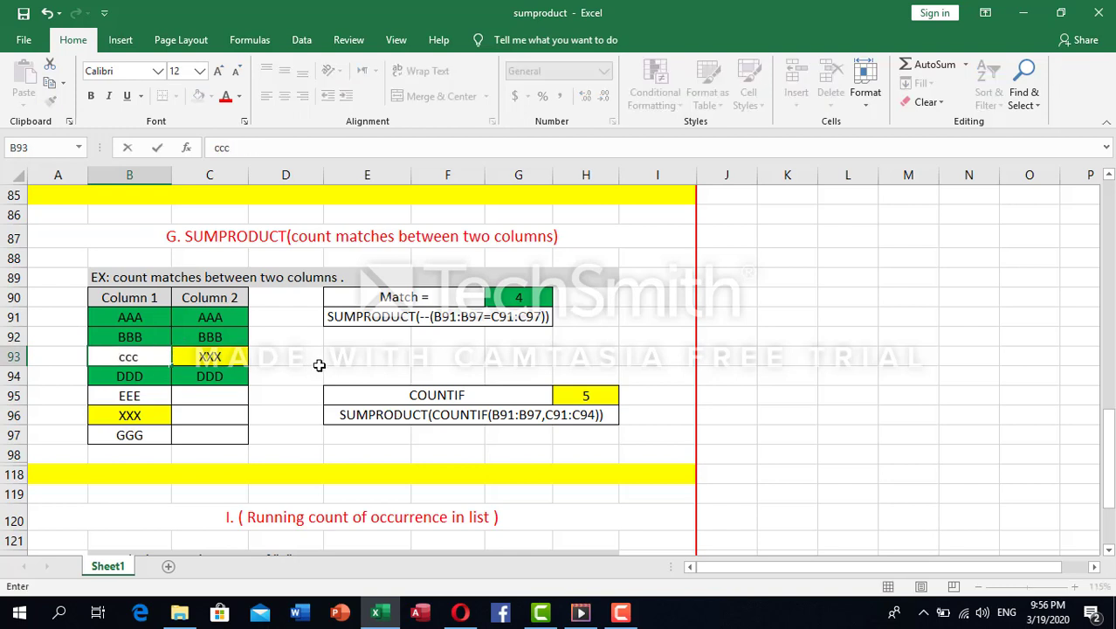
pyautogui.click(318, 365)
pyautogui.click(117, 357)
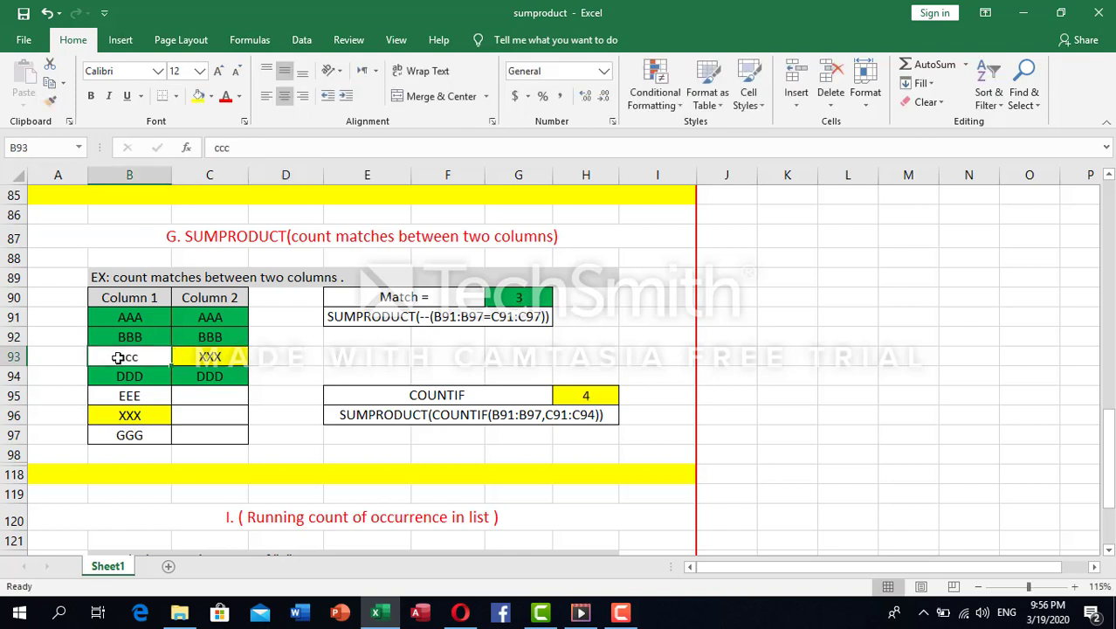
pyautogui.write('CCCC')
pyautogui.press('BackSpace')
pyautogui.press('Return')
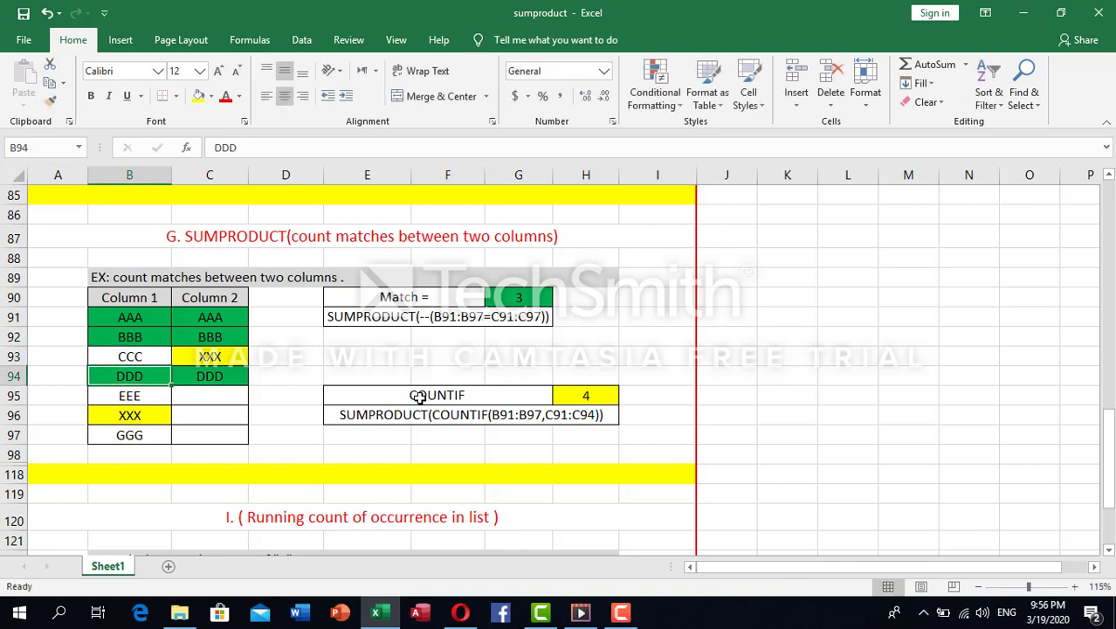
# Examine the written-out SUMPRODUCT match formula in E91 below the Match result
pyautogui.click(419, 365)
pyautogui.click(485, 317)
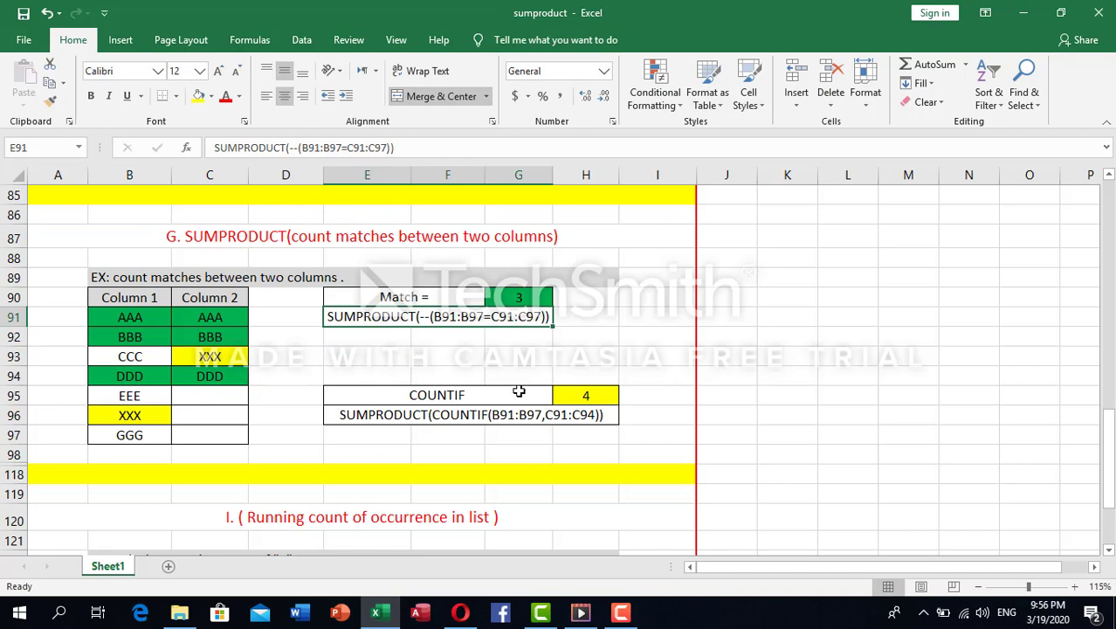
# Fill cell B131, the final entry of the running count list in section I, with grey
pyautogui.scroll(-5, 443, 388)
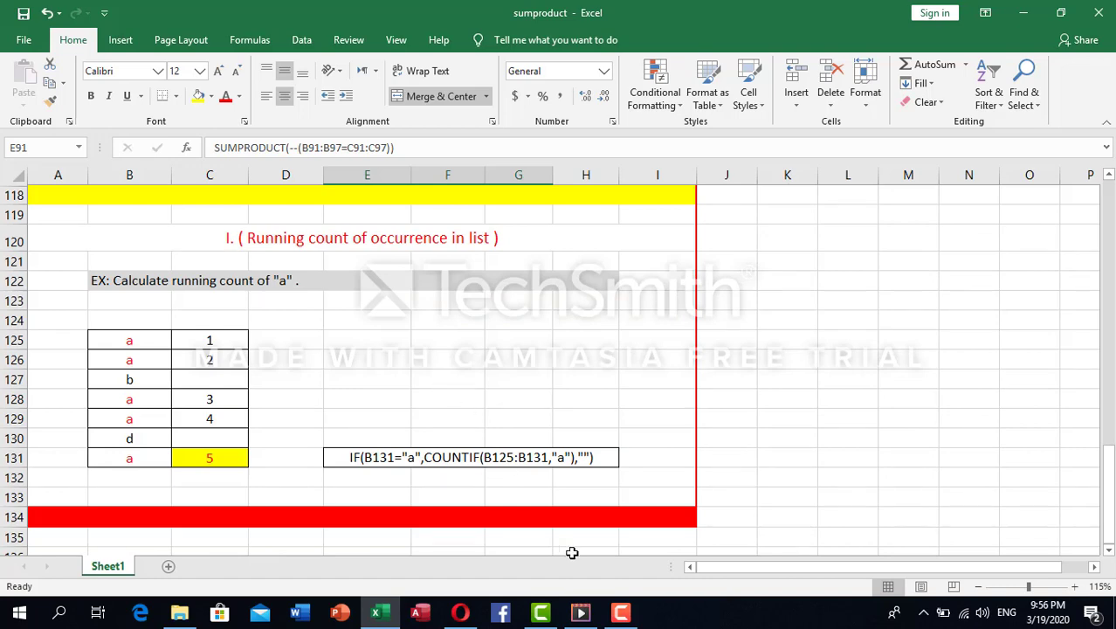
pyautogui.click(580, 612)
pyautogui.click(580, 612)
pyautogui.scroll(-1, 208, 321)
pyautogui.scroll(1, 212, 298)
pyautogui.click(129, 460)
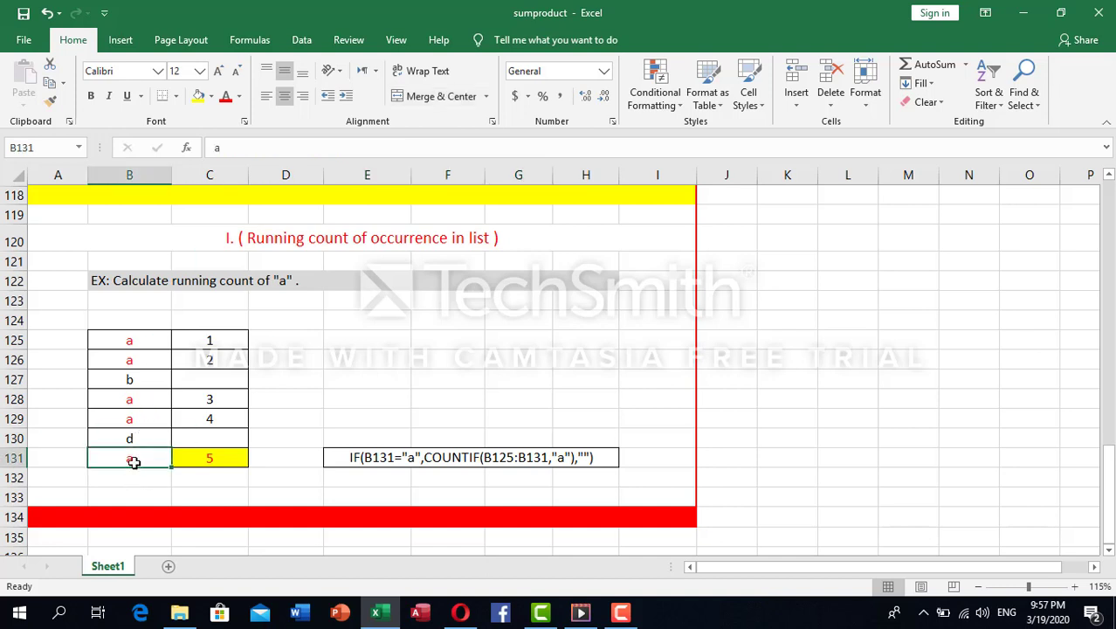
pyautogui.click(211, 96)
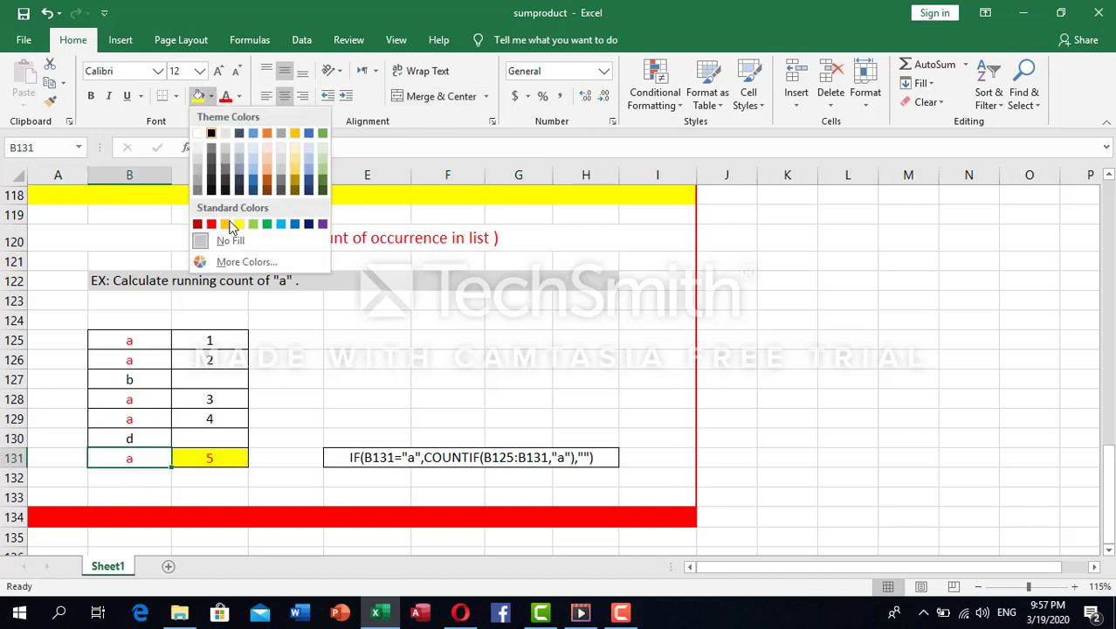
pyautogui.click(201, 167)
pyautogui.click(192, 496)
# Clear the running count values from C125:C129 beside the list
pyautogui.click(135, 459)
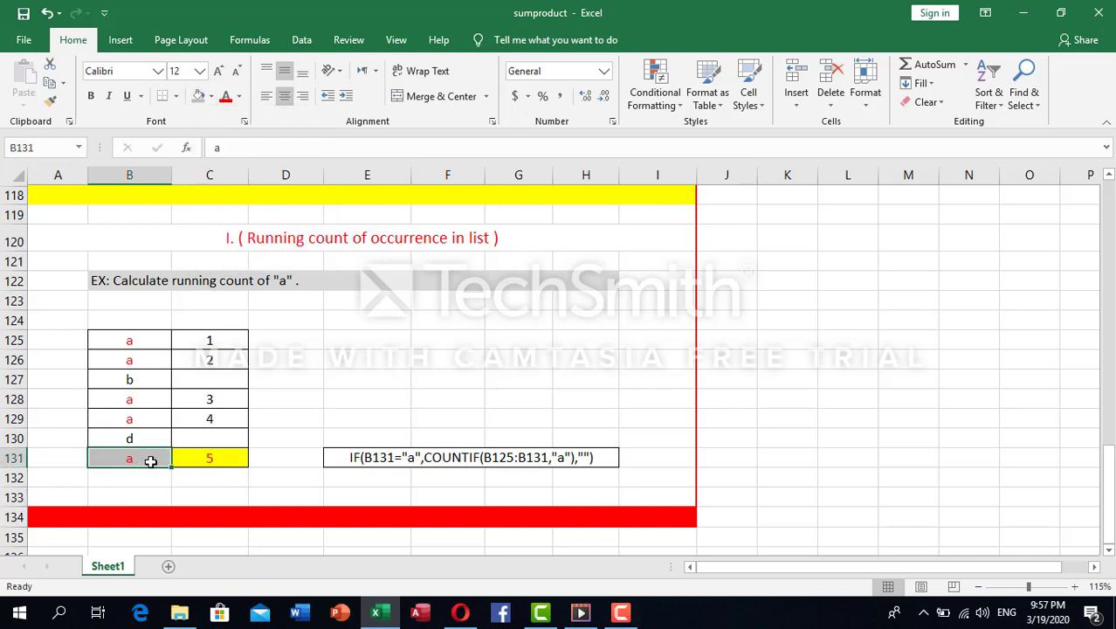
pyautogui.moveTo(213, 341); pyautogui.dragTo(215, 414)
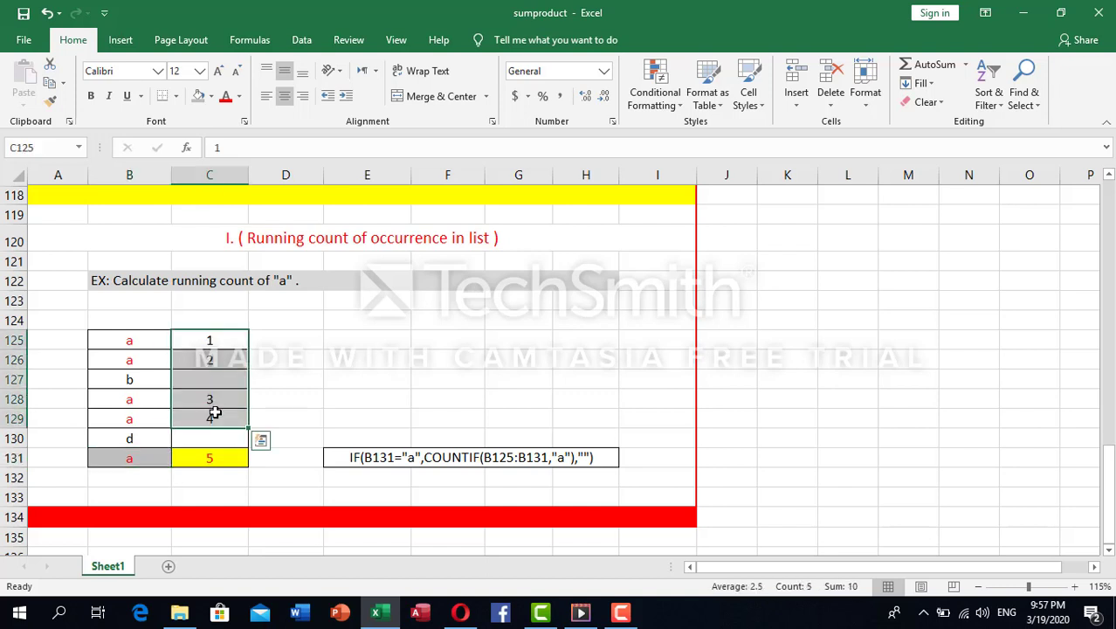
pyautogui.press('Delete')
# Go through the list entries from B125 to B131 to identify each occurrence of "a"
pyautogui.click(135, 462)
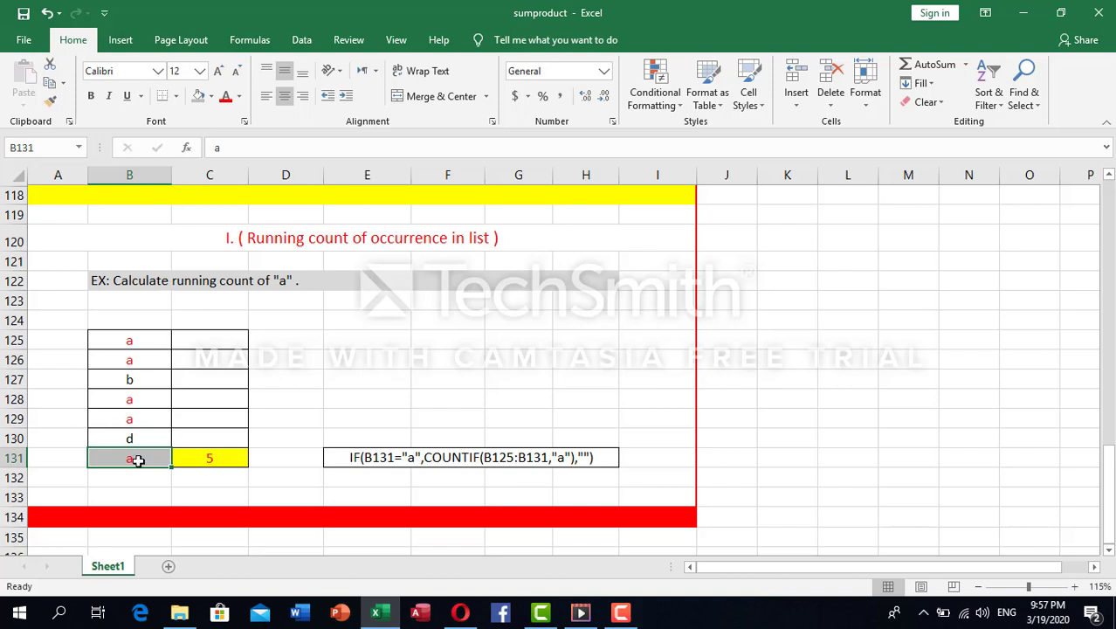
pyautogui.click(151, 341)
pyautogui.click(145, 358)
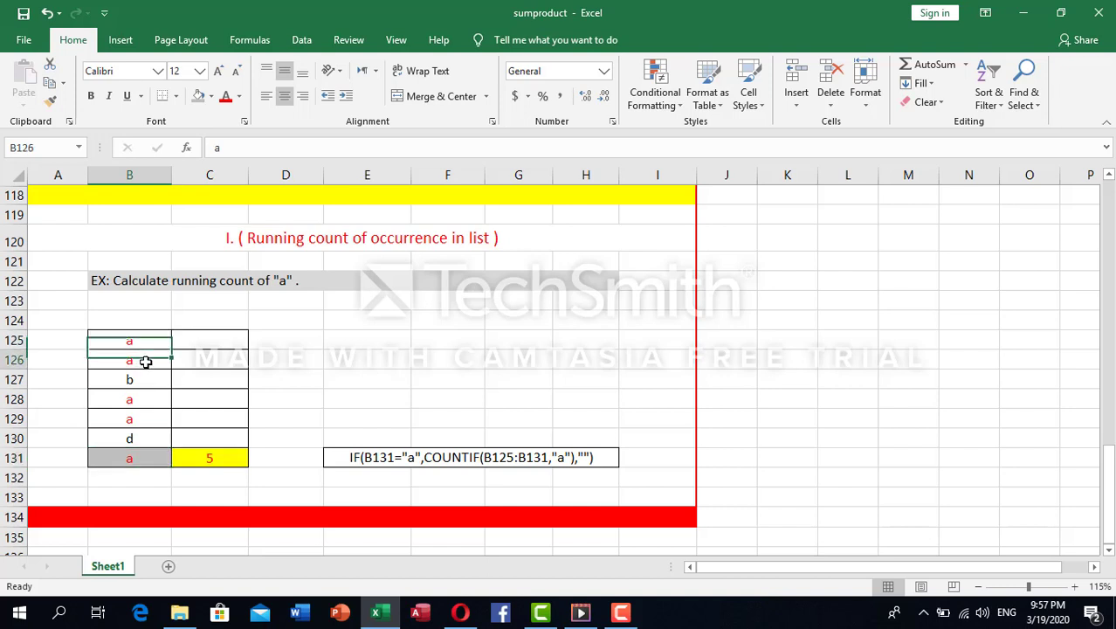
pyautogui.click(146, 384)
pyautogui.click(146, 398)
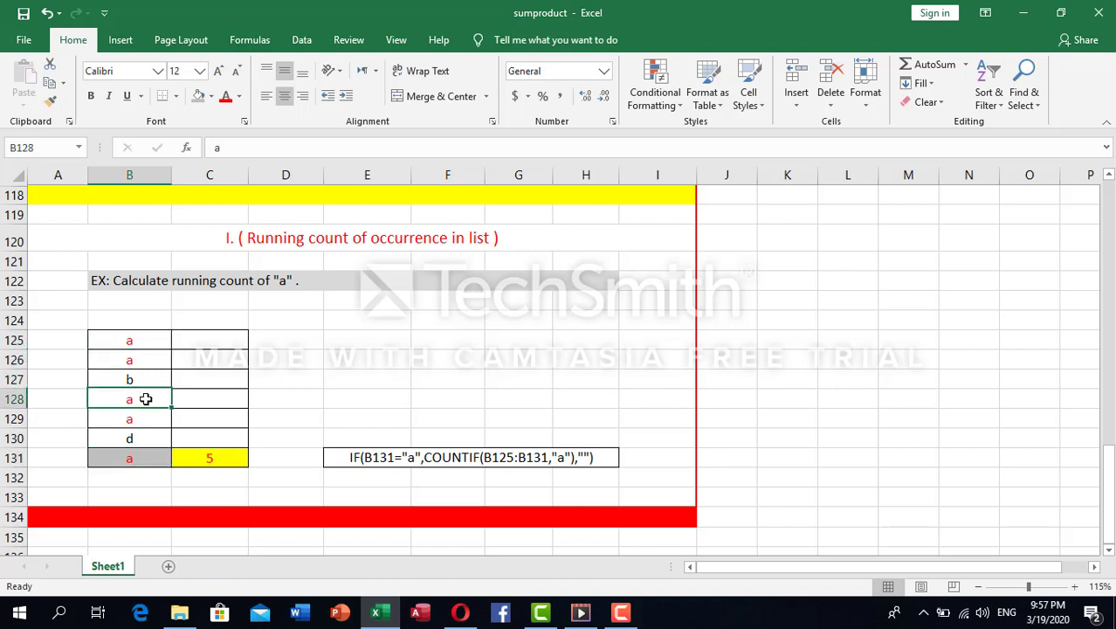
pyautogui.click(137, 423)
pyautogui.click(129, 439)
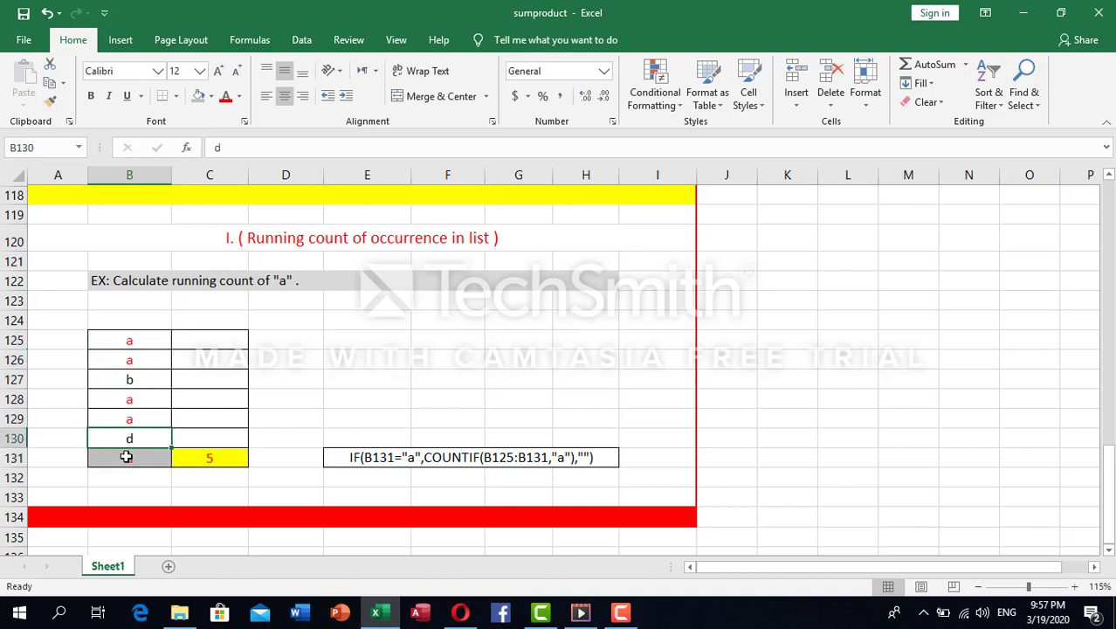
pyautogui.click(128, 456)
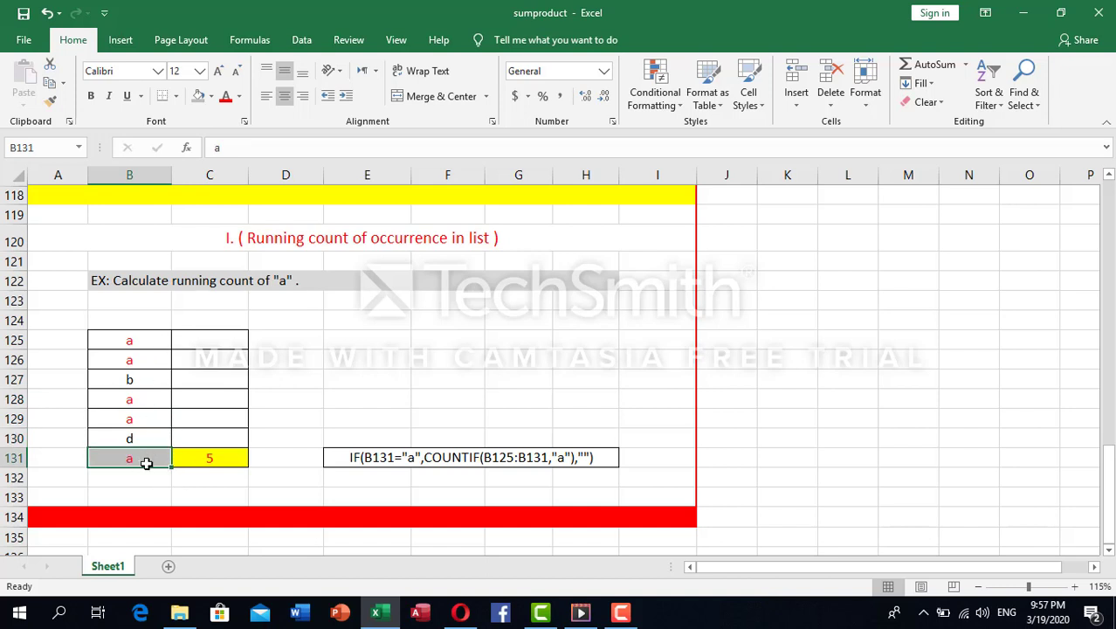
# Examine the IF and COUNTIF arguments of the running count formula in C131 without changing it
pyautogui.click(199, 462)
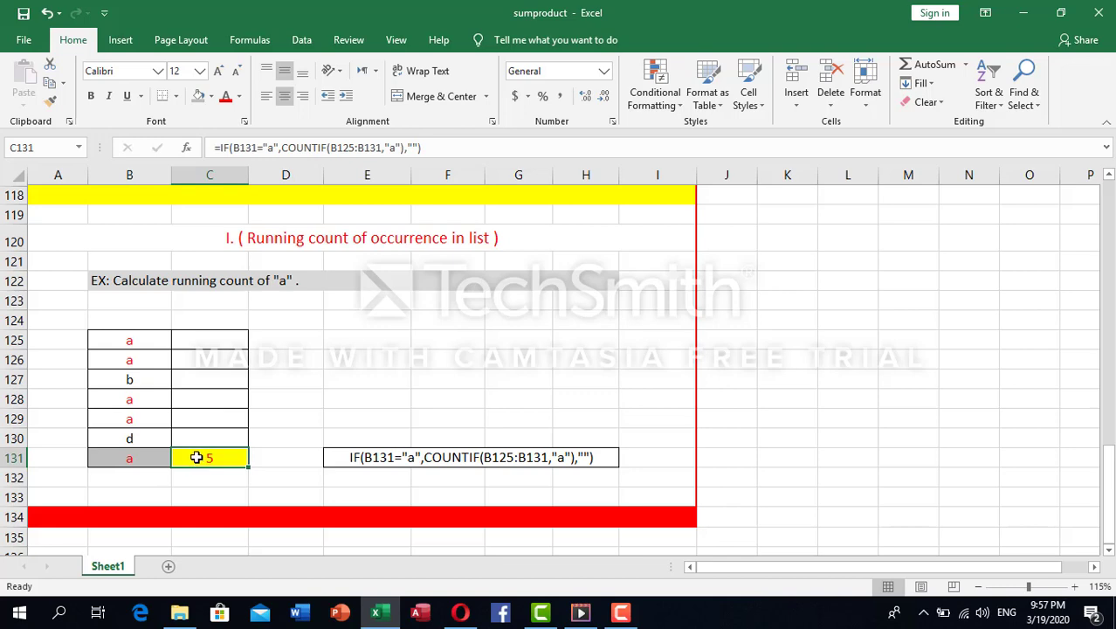
pyautogui.scroll(-1, 259, 346)
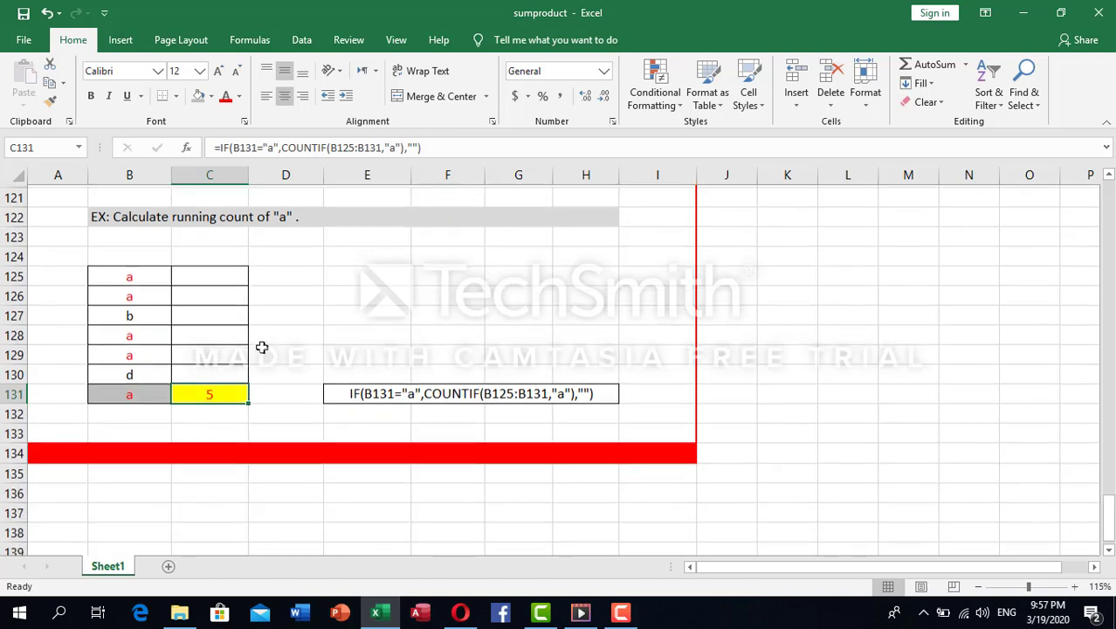
pyautogui.scroll(1, 261, 342)
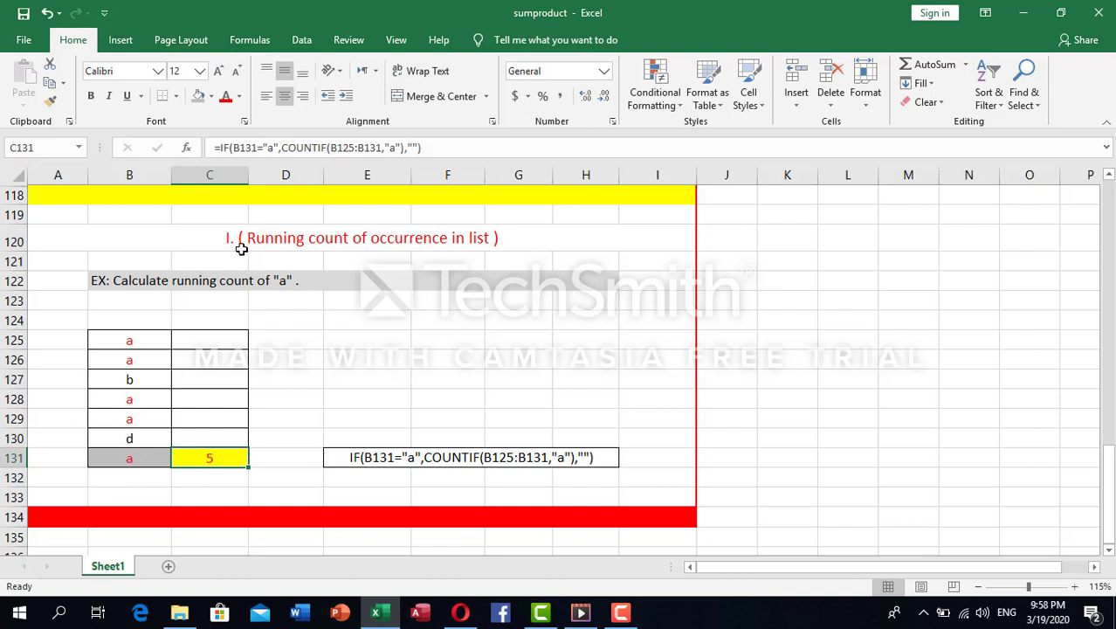
pyautogui.click(322, 153)
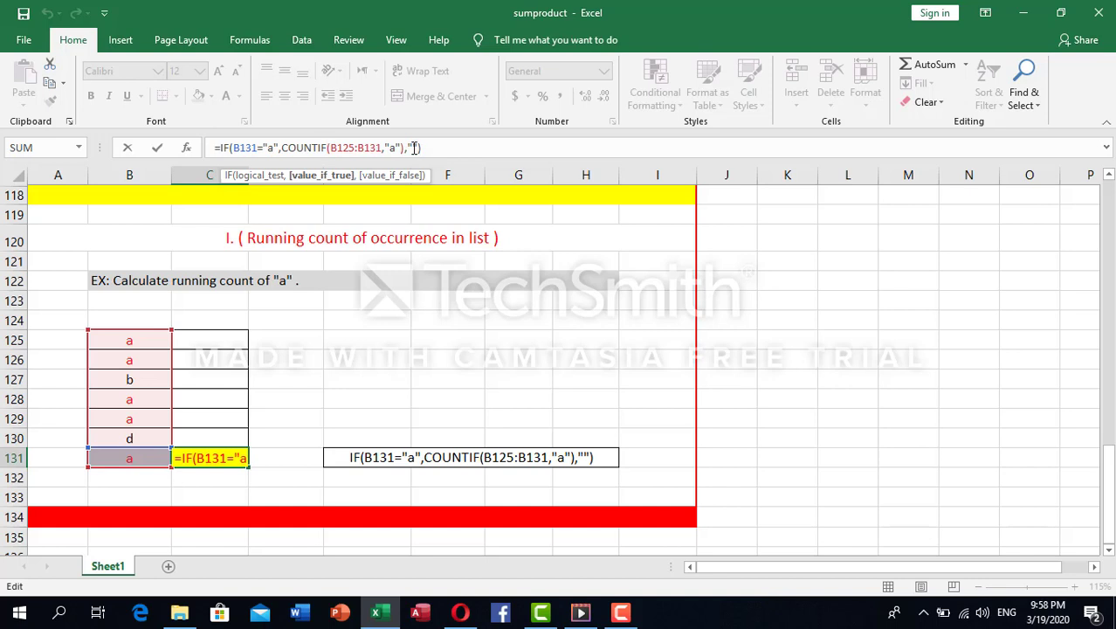
pyautogui.click(310, 394)
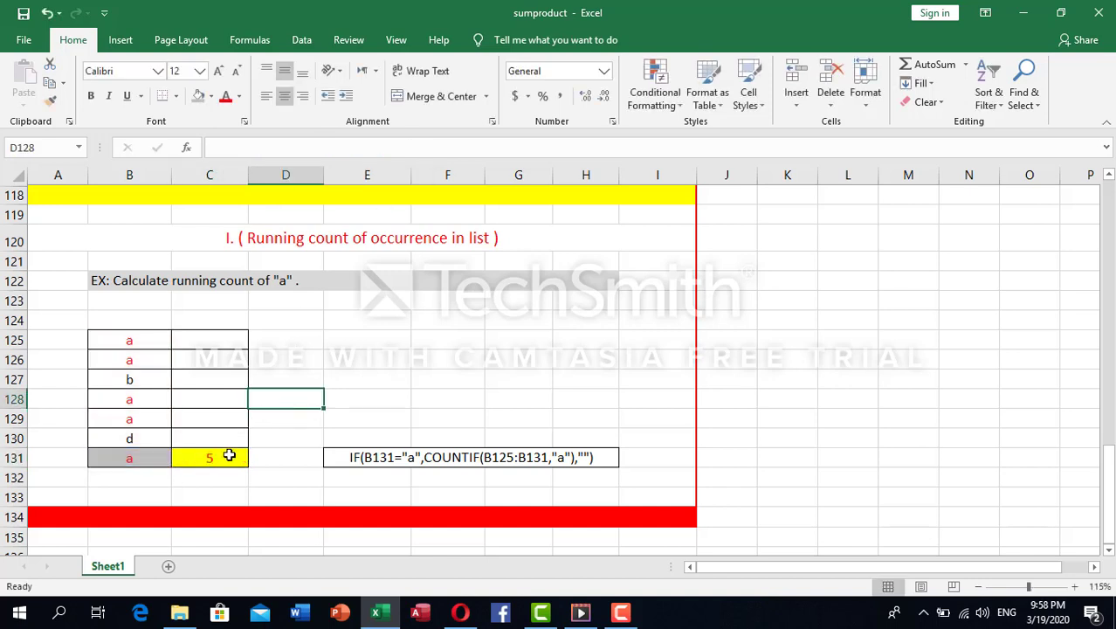
# Replace the list entry in B129 with N and the one in B128 with a comma to test the count
pyautogui.click(149, 461)
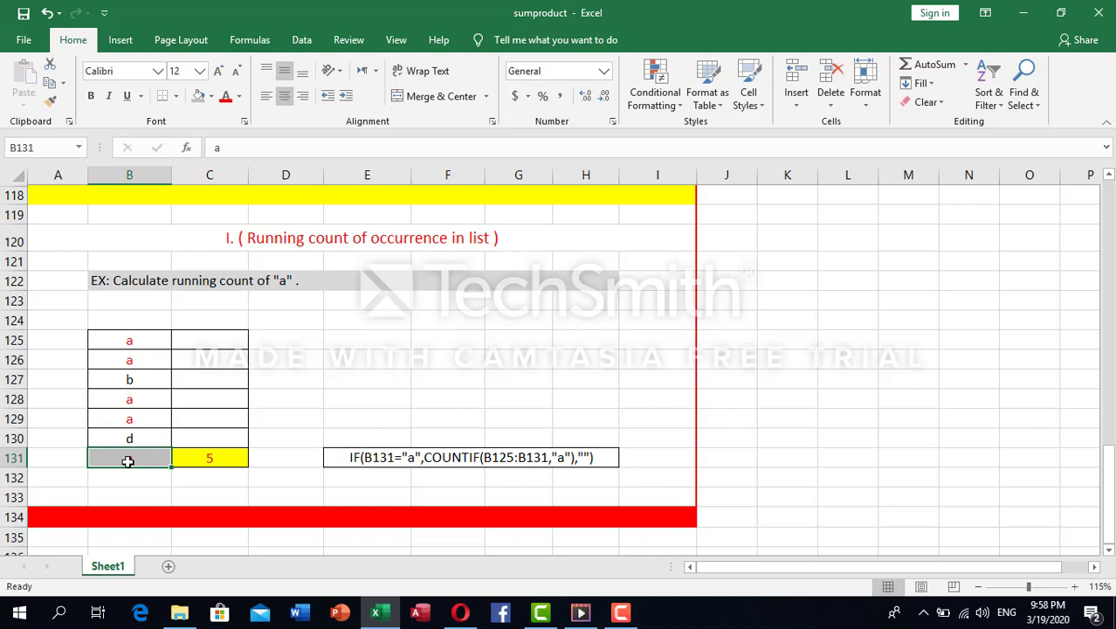
pyautogui.click(137, 421)
pyautogui.write('N')
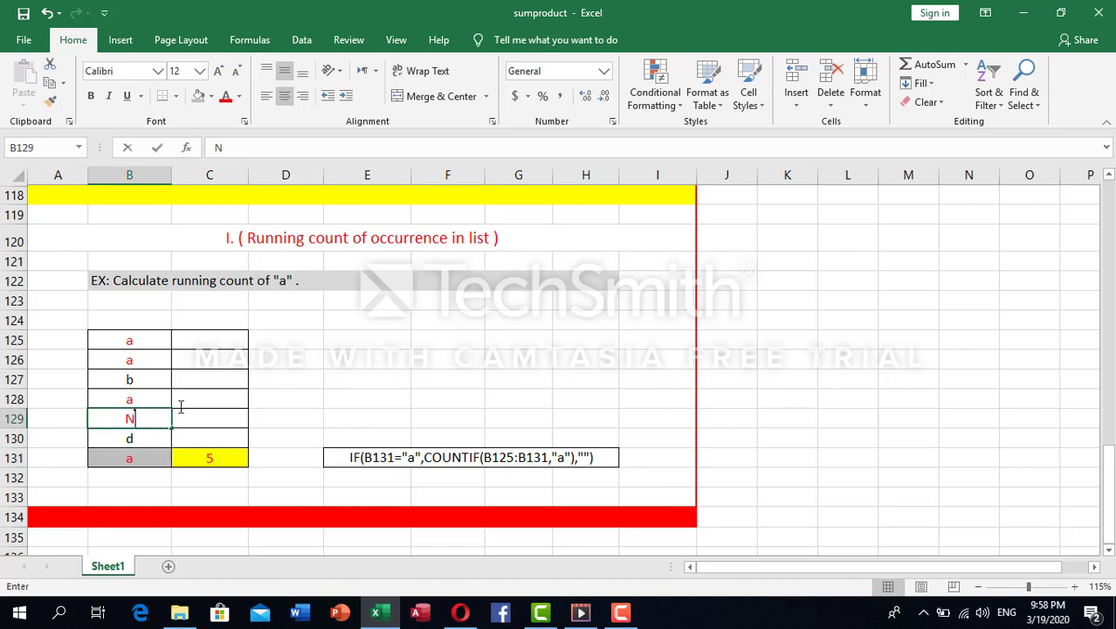
pyautogui.click(358, 379)
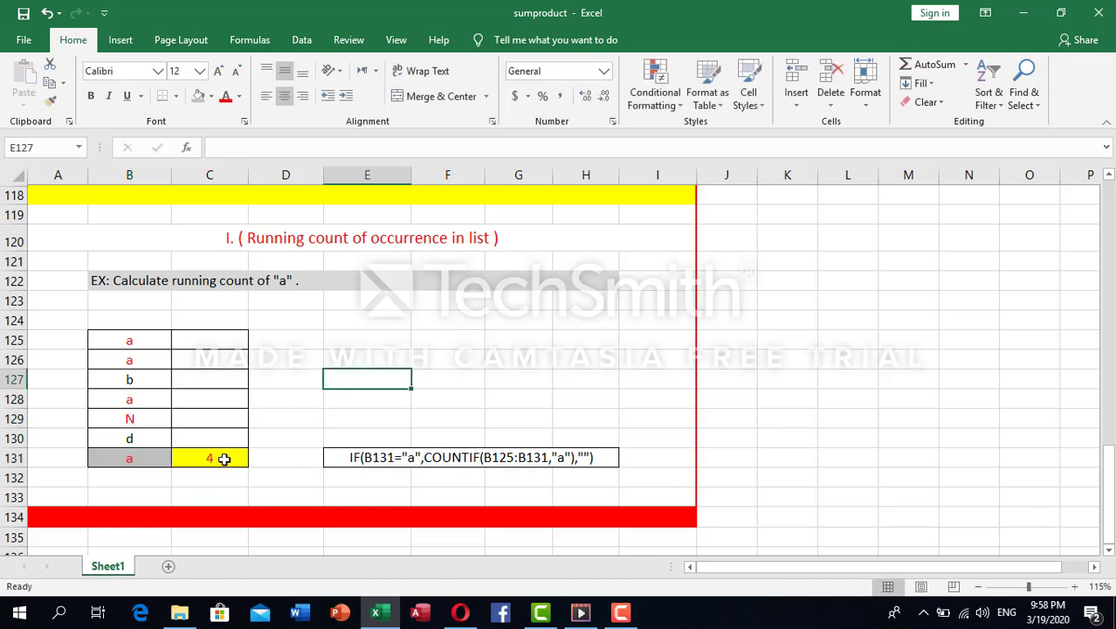
pyautogui.click(134, 399)
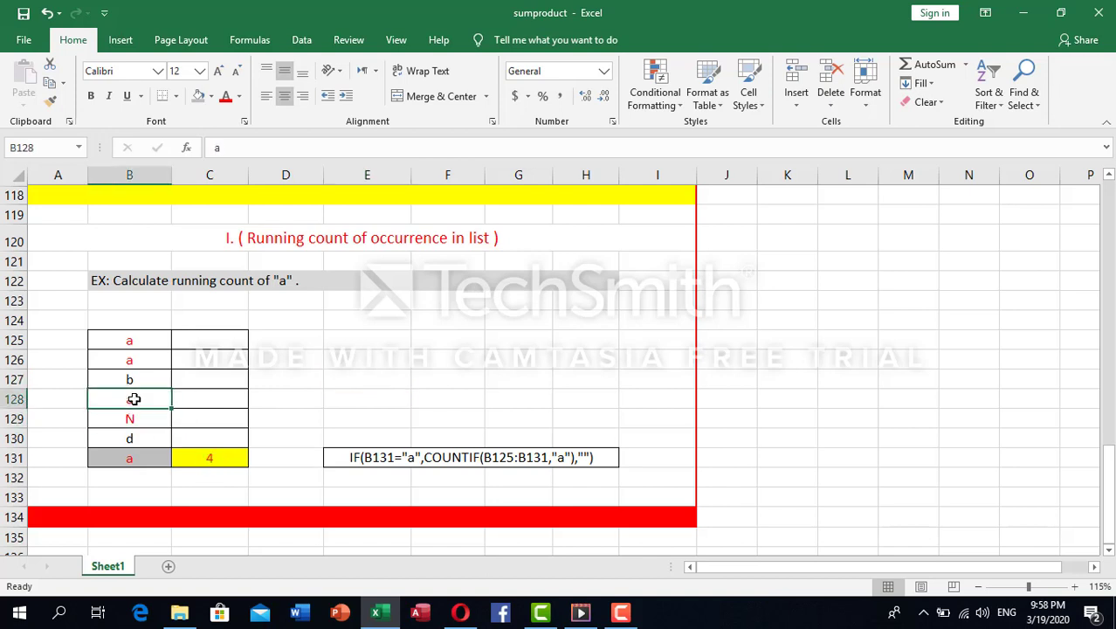
pyautogui.write(',')
pyautogui.click(332, 399)
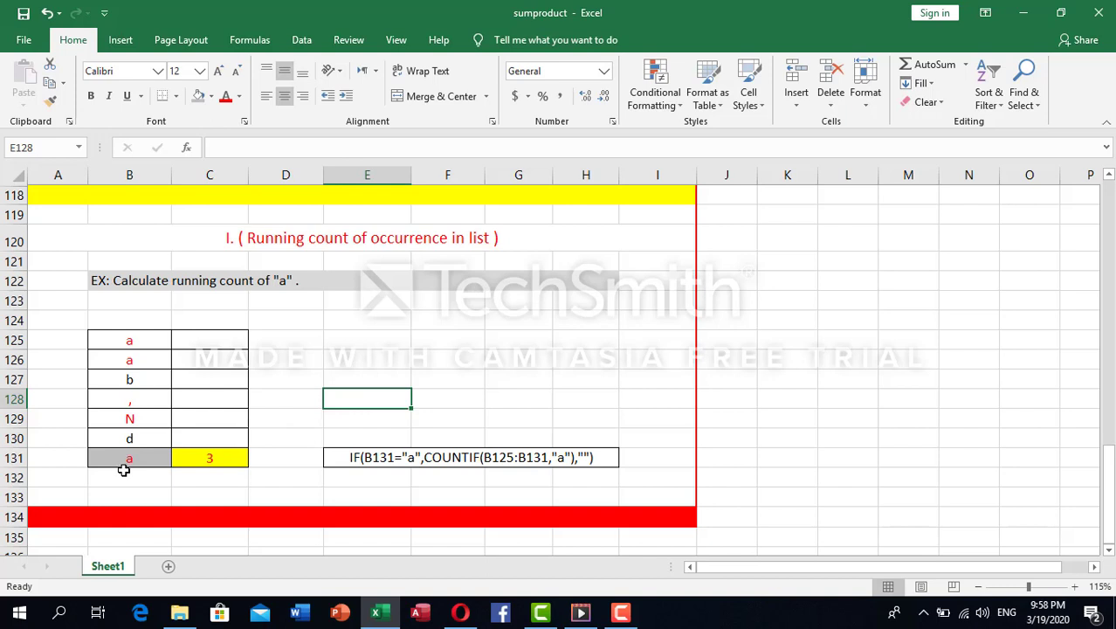
# Enter a capital A in list cells B128 and B129
pyautogui.click(140, 397)
pyautogui.write('A')
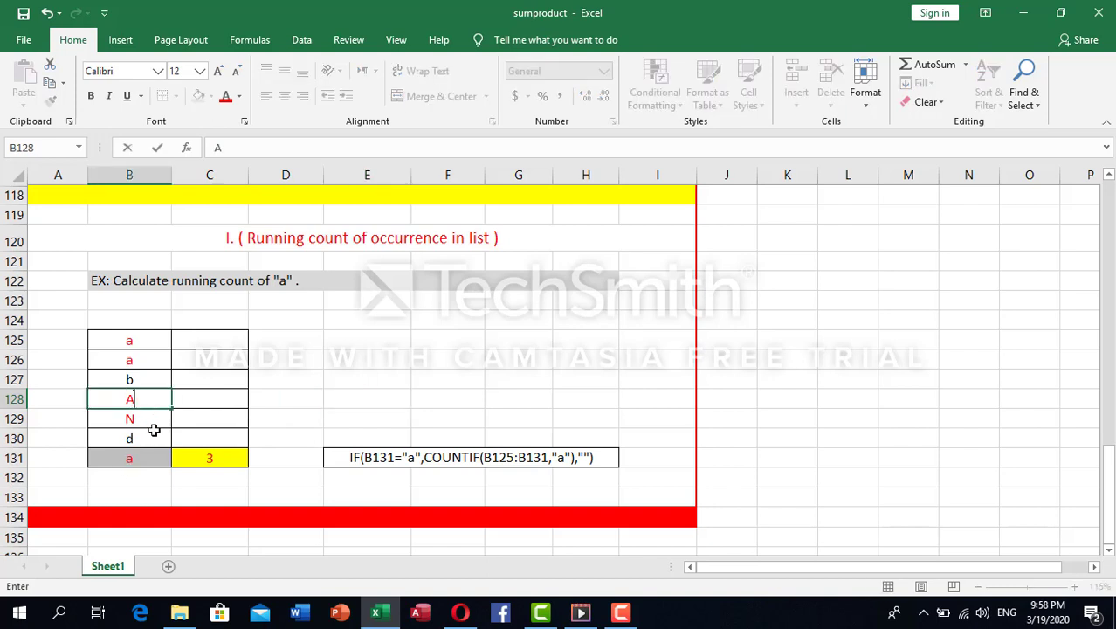
pyautogui.press('Return')
pyautogui.write('A')
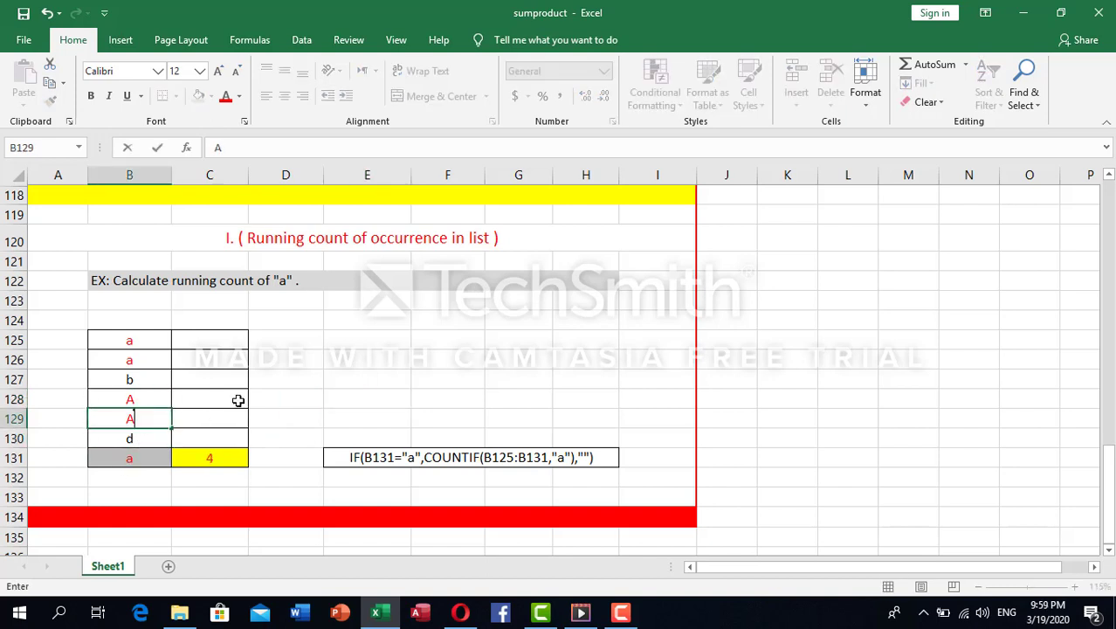
pyautogui.click(239, 399)
# Change the list entries in B128 and B129 back to lowercase a
pyautogui.click(132, 399)
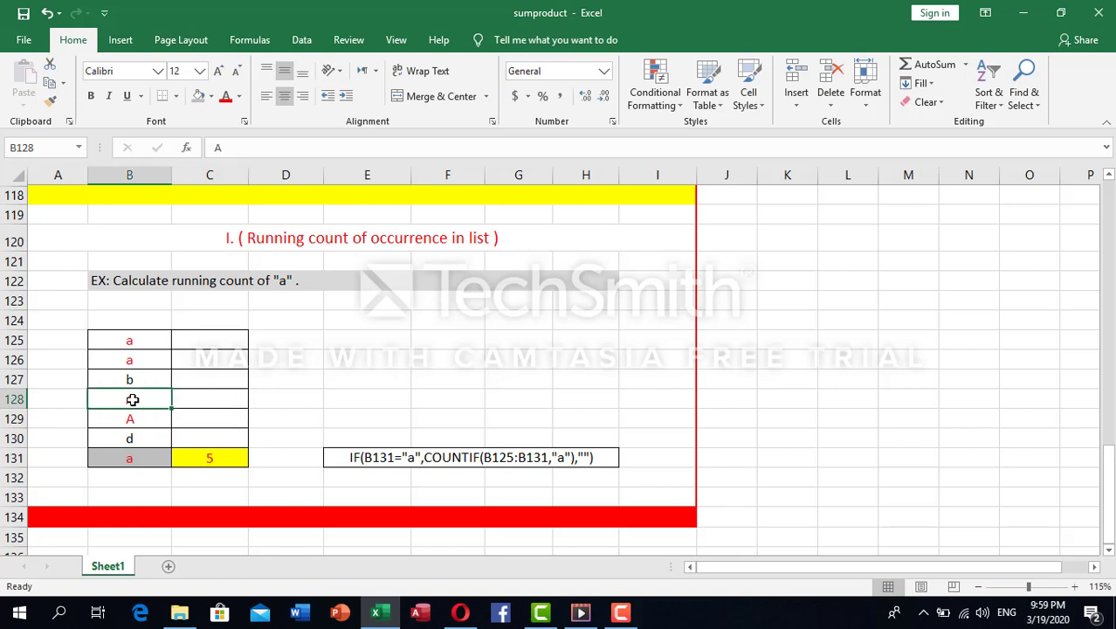
pyautogui.write('a')
pyautogui.click(130, 417)
pyautogui.write('a')
pyautogui.click(130, 439)
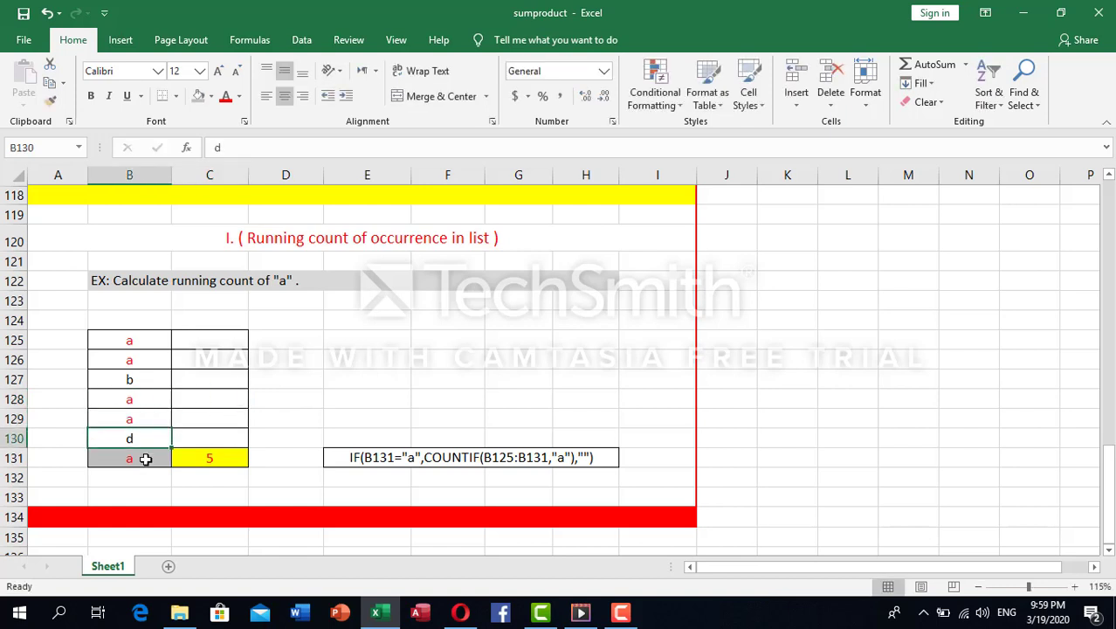
# Replace the final list entry in B131 with b to test the IF condition
pyautogui.click(146, 458)
pyautogui.write('b')
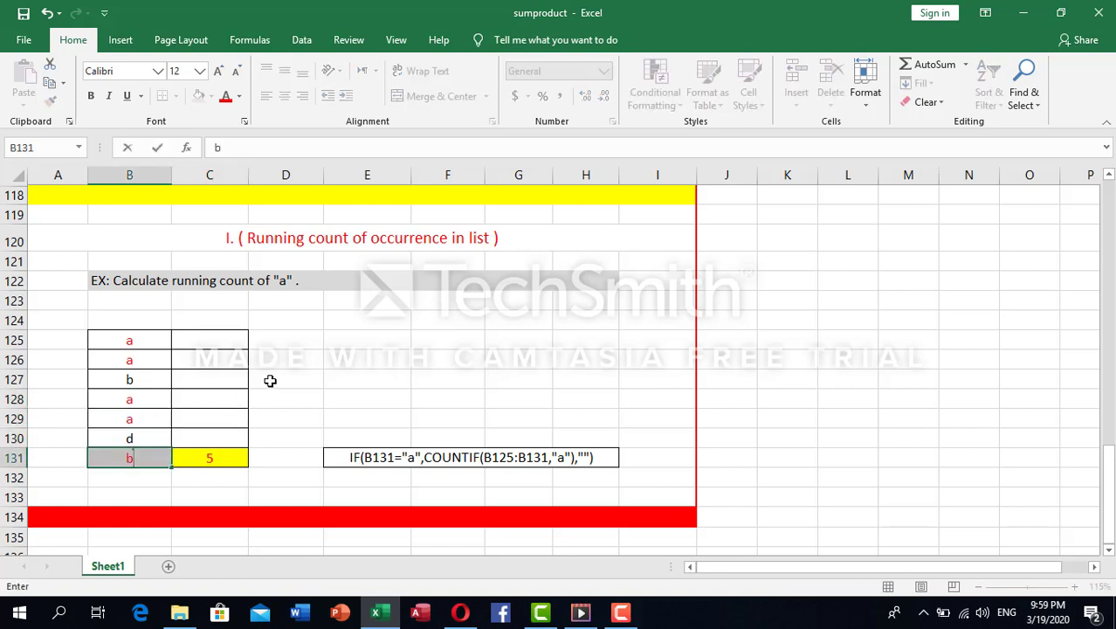
pyautogui.click(270, 379)
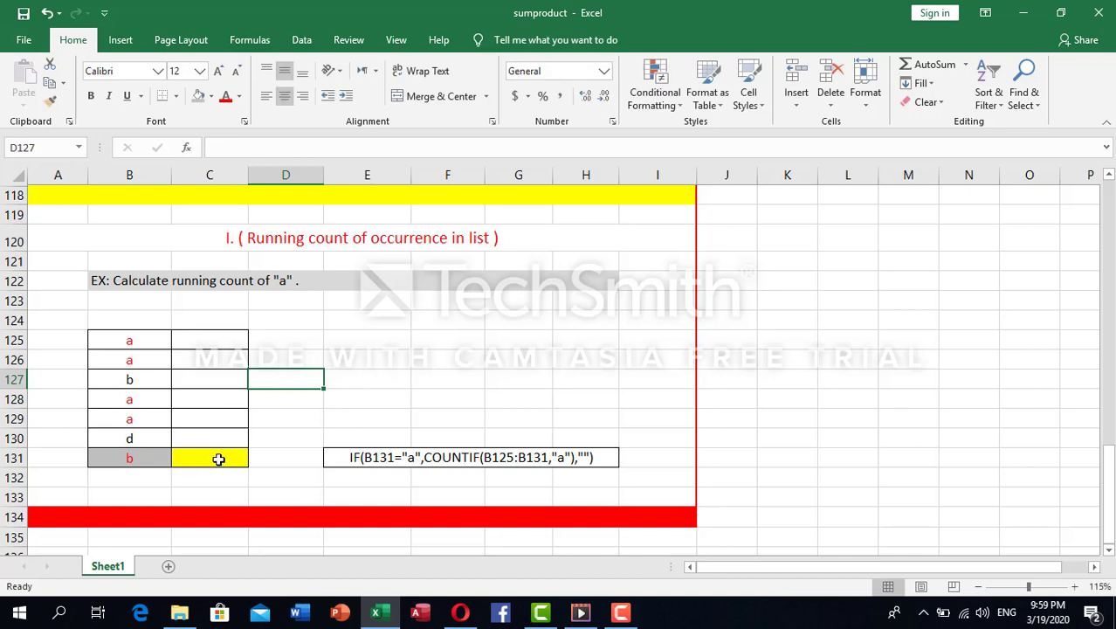
# Check the empty-text value_if_false argument at the end of the IF formula in C131
pyautogui.click(219, 459)
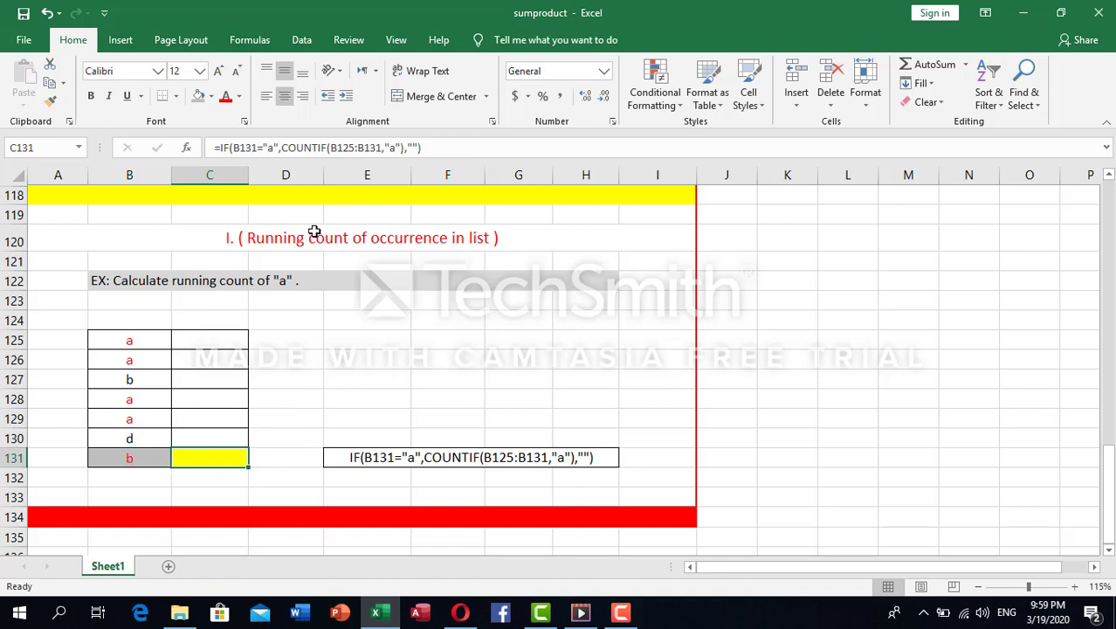
pyautogui.click(416, 146)
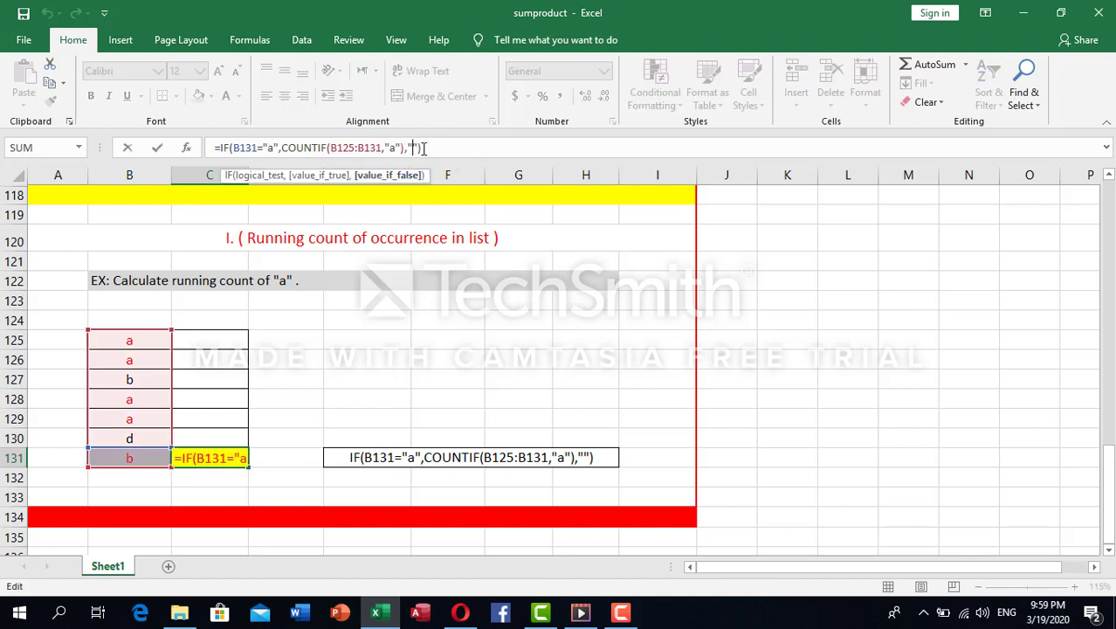
pyautogui.click(328, 375)
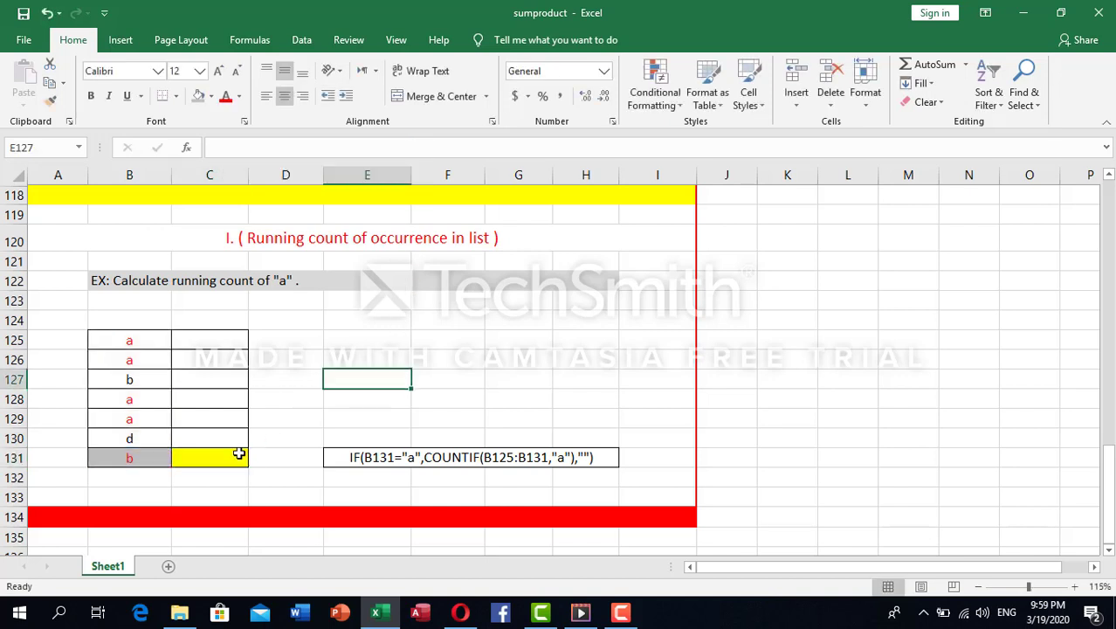
# Restore the final list entry in B131 to a
pyautogui.click(187, 461)
pyautogui.click(109, 461)
pyautogui.write('a')
pyautogui.click(338, 379)
pyautogui.scroll(20, 300, 373)
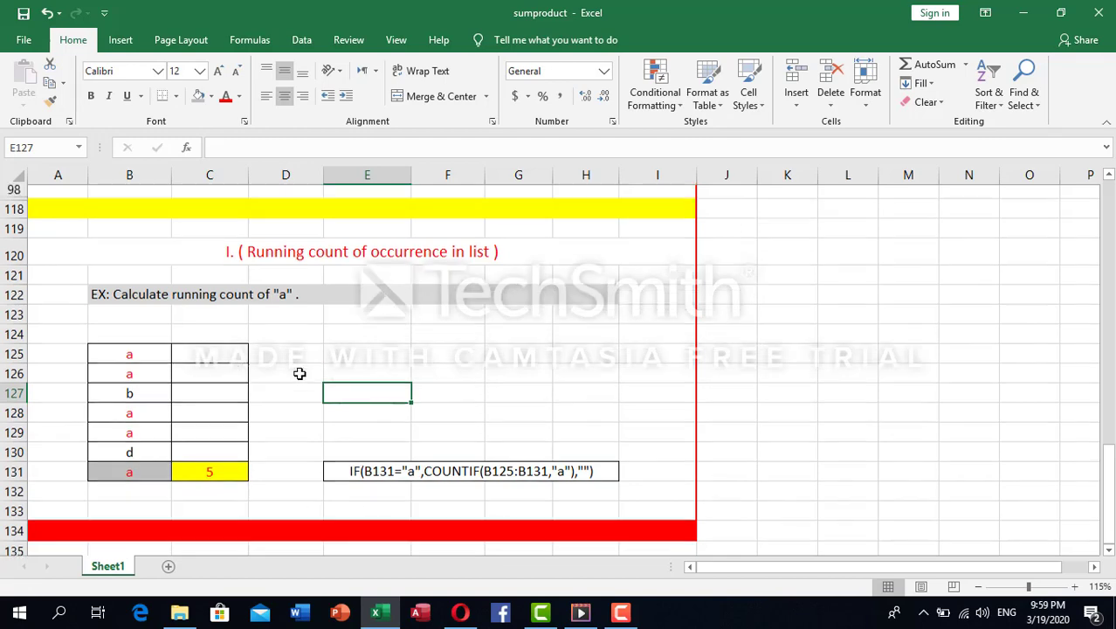
pyautogui.scroll(5, 288, 371)
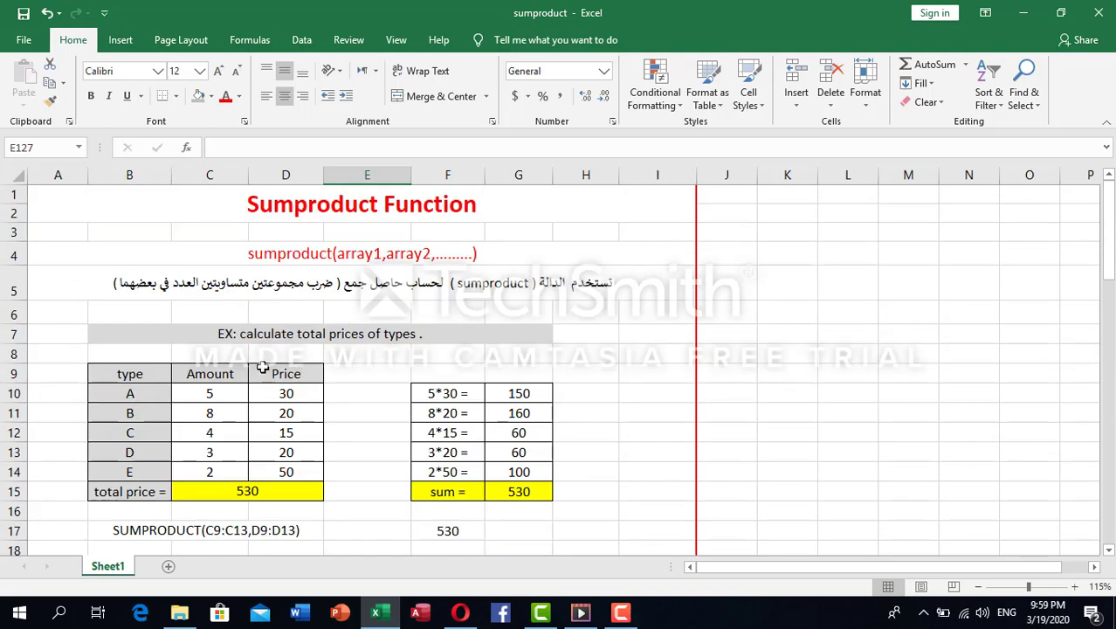
pyautogui.scroll(-3, 243, 332)
pyautogui.scroll(3, 243, 332)
pyautogui.click(622, 614)
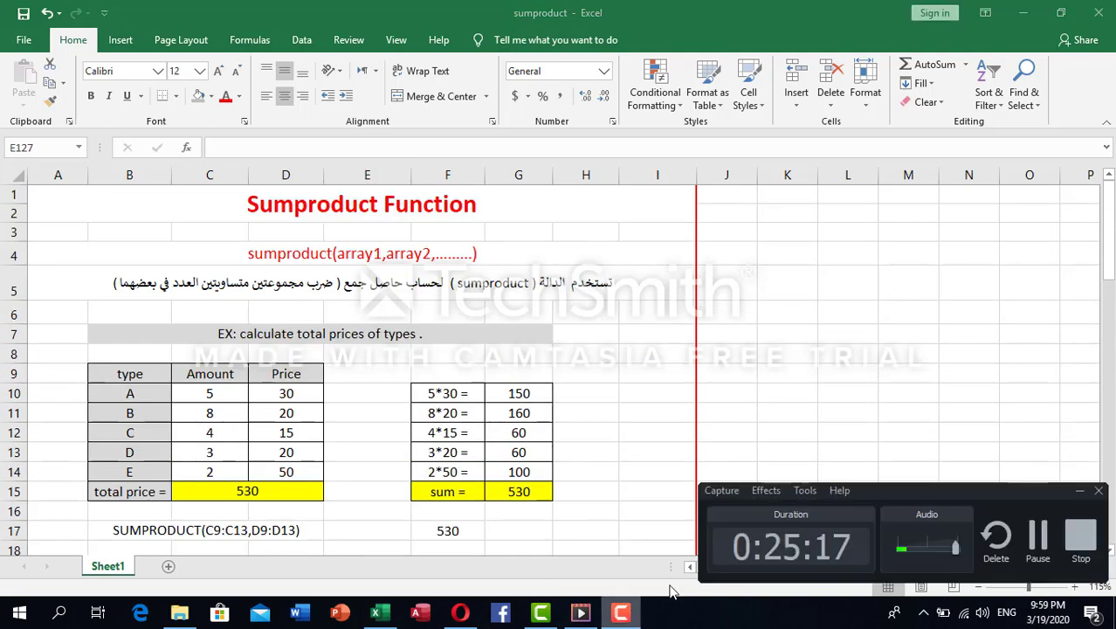